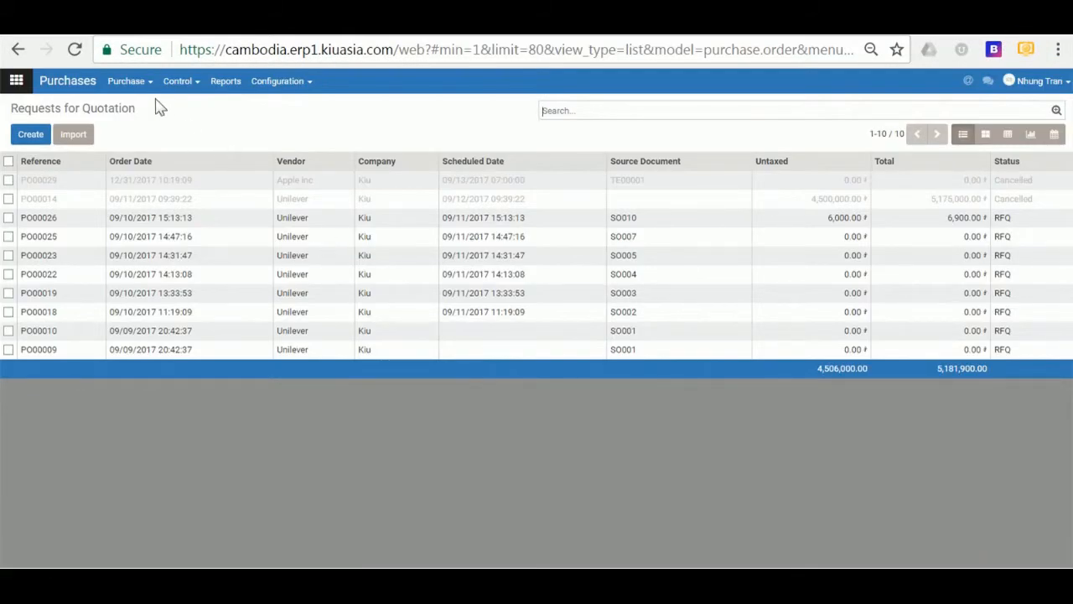
- Open Unilever's request for quotation PO00026, with one Sunsilk Shampoo line totalling 6,900.00
click(132, 84)
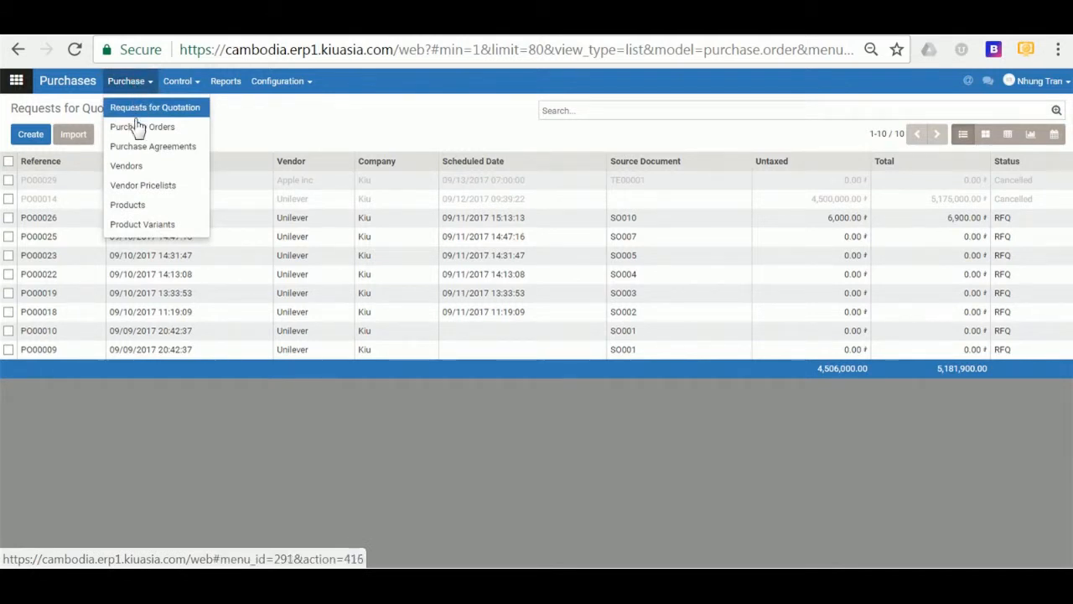
click(78, 222)
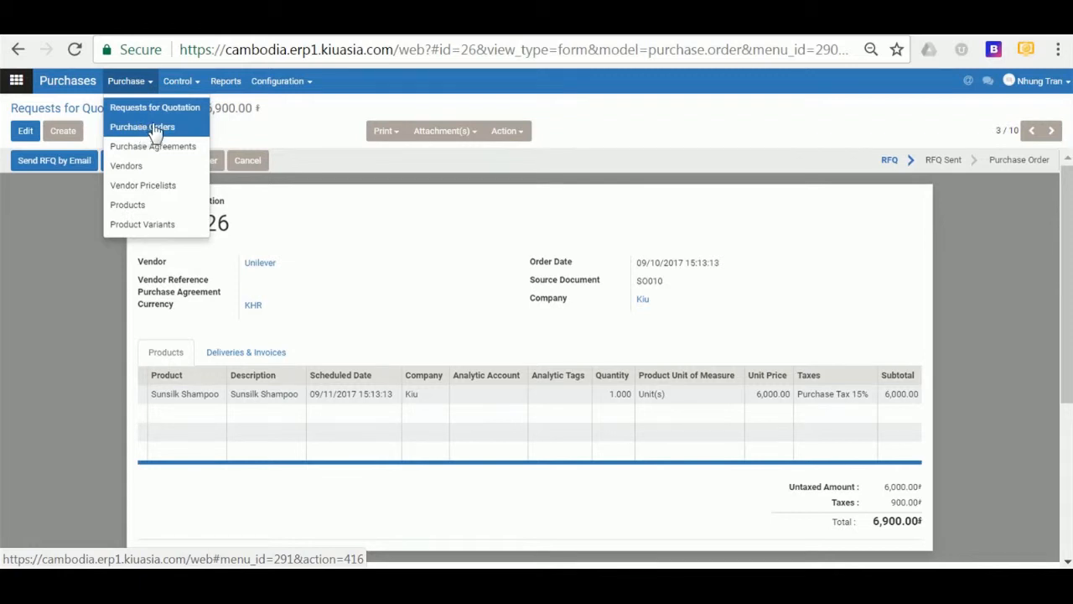
- Confirm PO00026 as a purchase order and view its still-empty Supplier Bills list
click(313, 242)
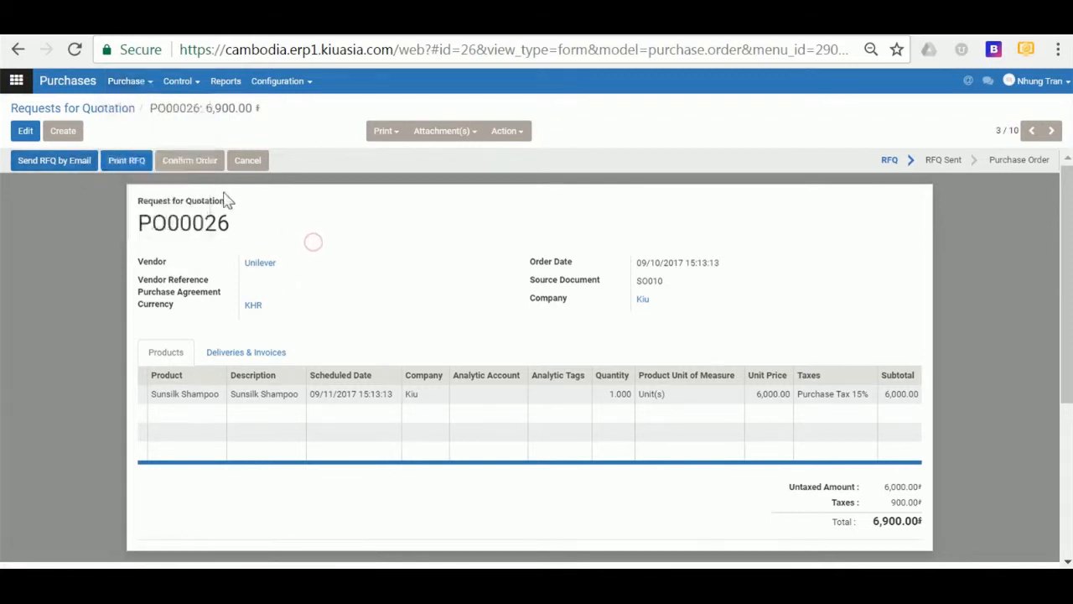
click(191, 163)
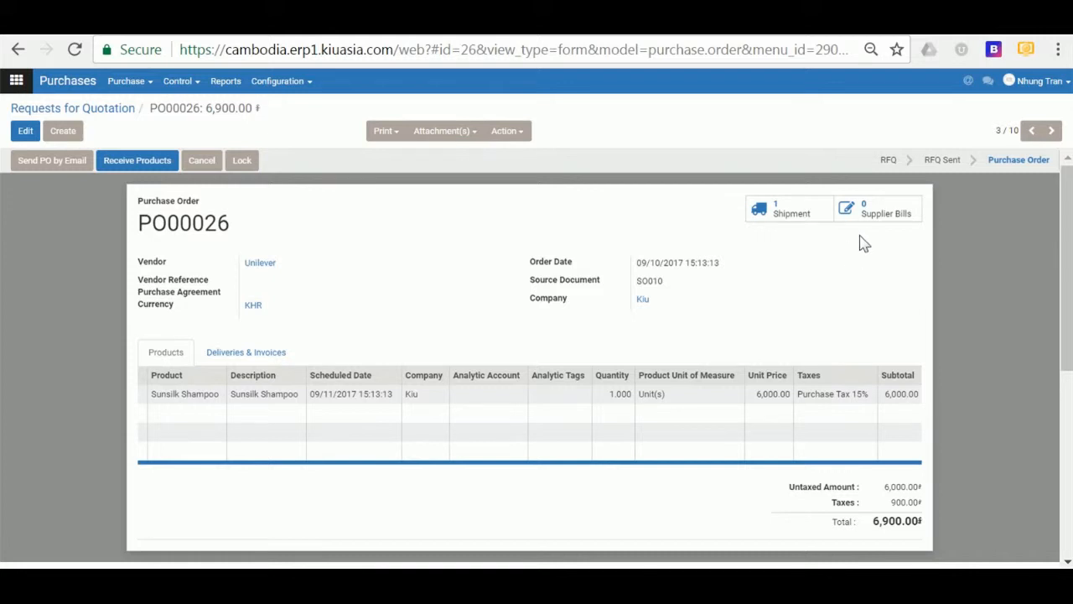
click(859, 215)
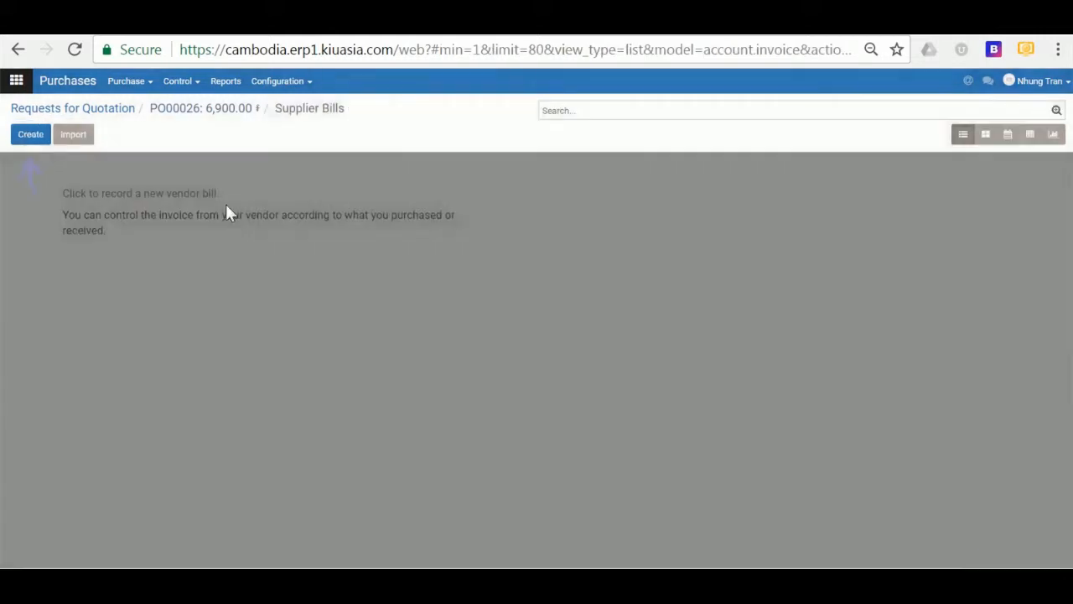
- Start a draft supplier bill, then go back to the nine-order Requests for Quotation list
click(23, 137)
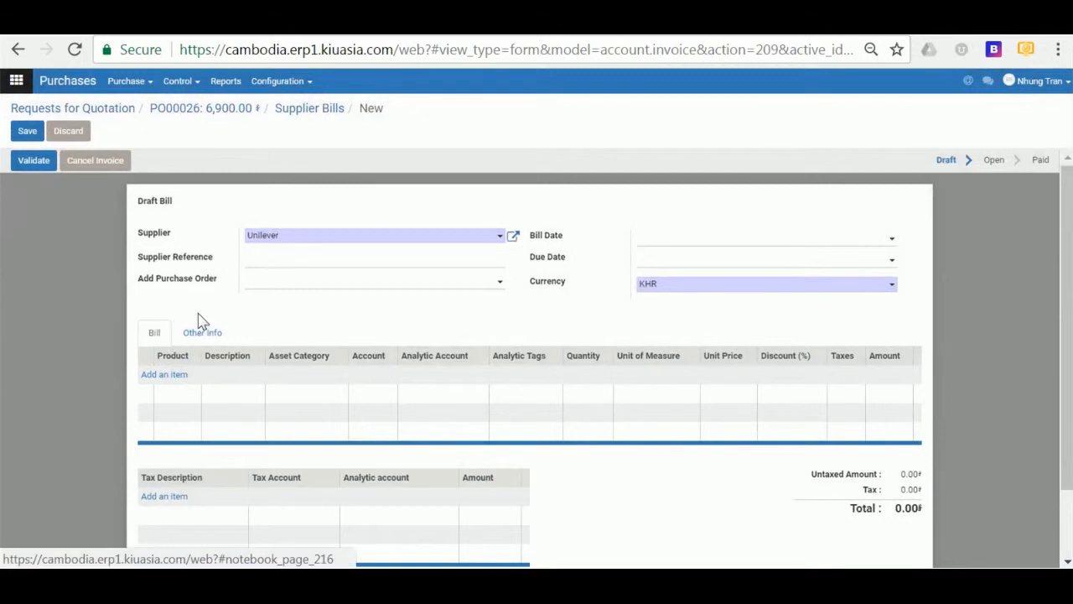
scroll(192, 359, down, 1)
scroll(192, 359, up, 1)
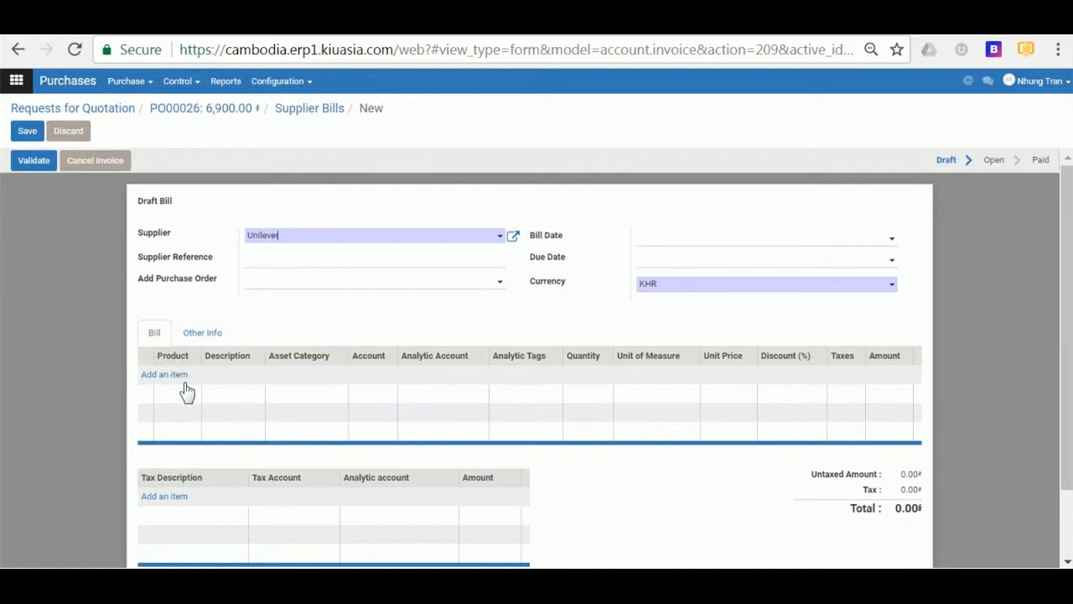
click(106, 115)
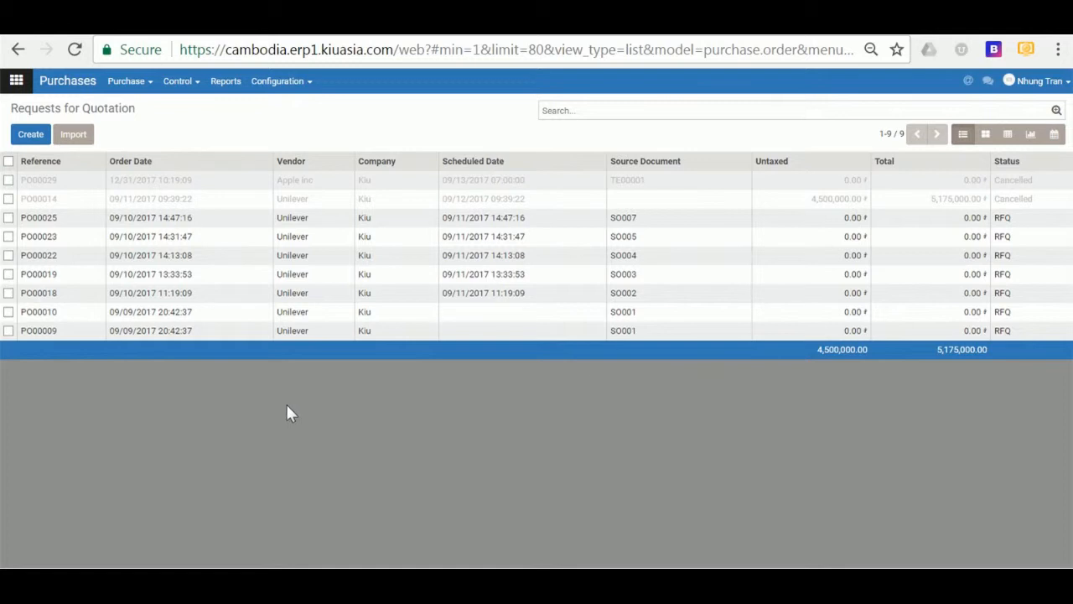
- Show the purchase Configuration choices: Settings and Purchase Agreement Types
click(300, 86)
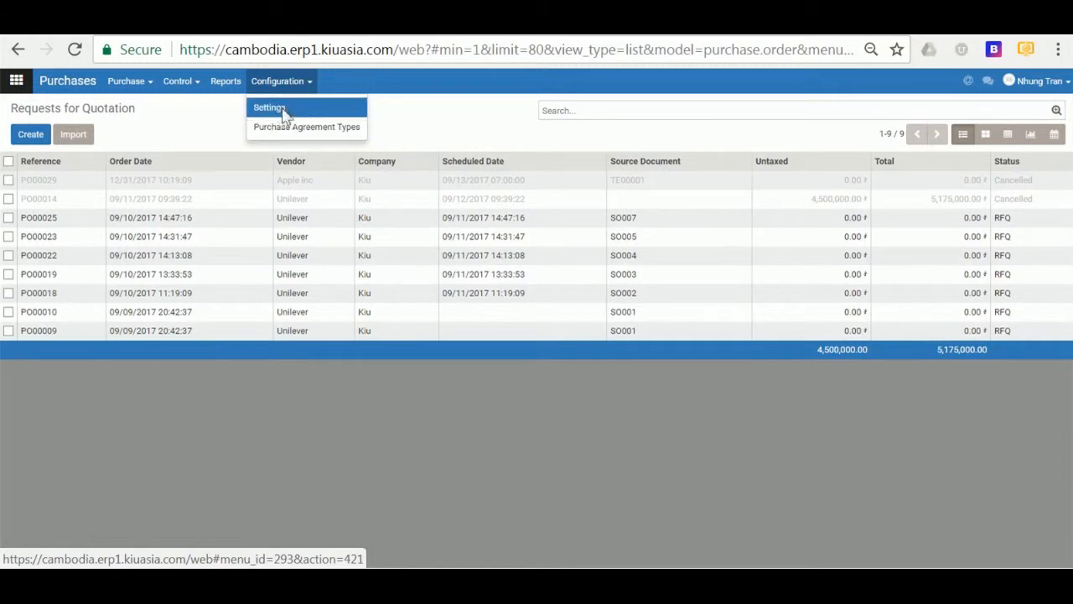
- Open the Purchases settings page and select the Purchase Lead Time value 1.00
click(282, 114)
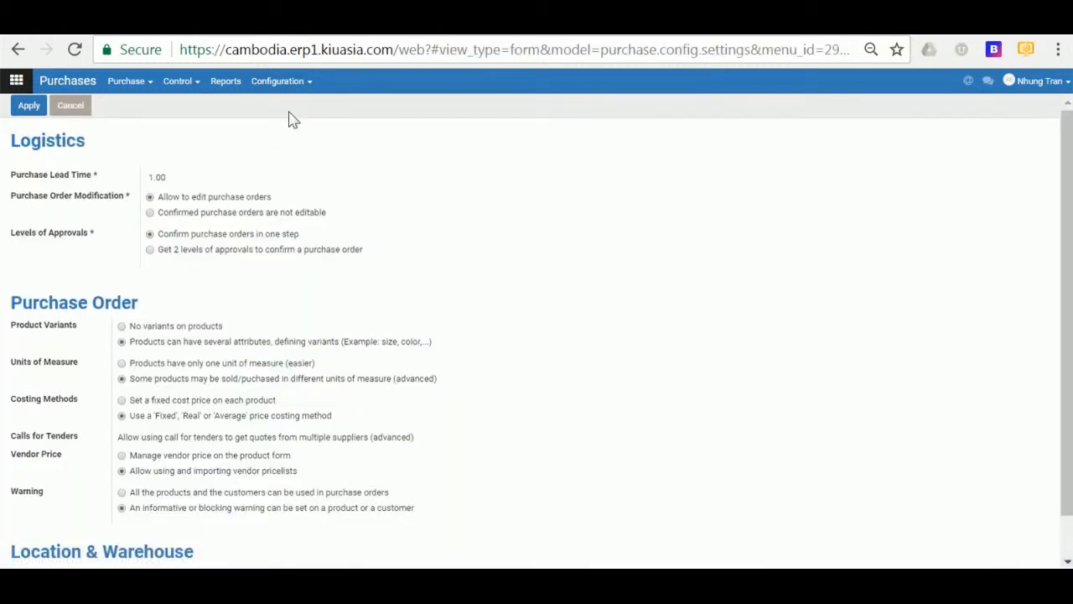
mouse_move(71, 184)
double_click(162, 176)
scroll(55, 331, down, 1)
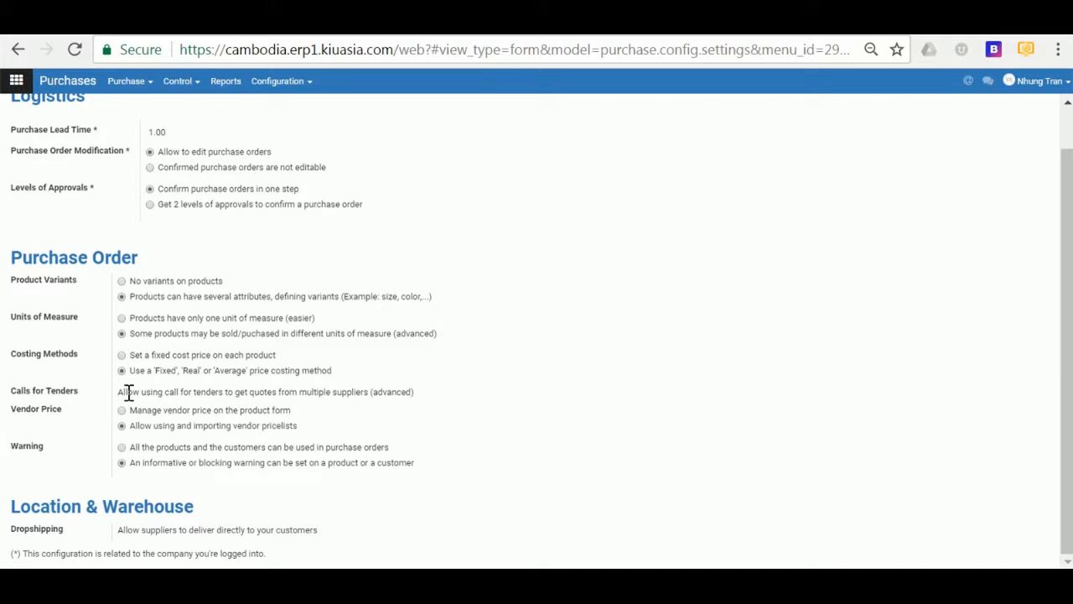
- Leave the Purchases settings unchanged and return to the nine-order Requests for Quotation list
click(285, 82)
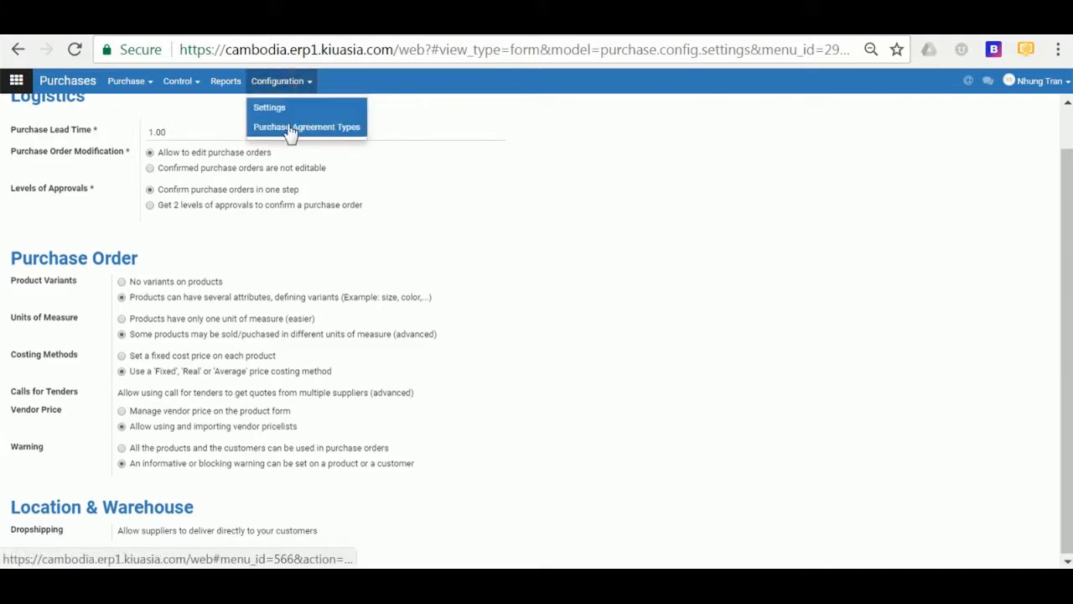
click(180, 392)
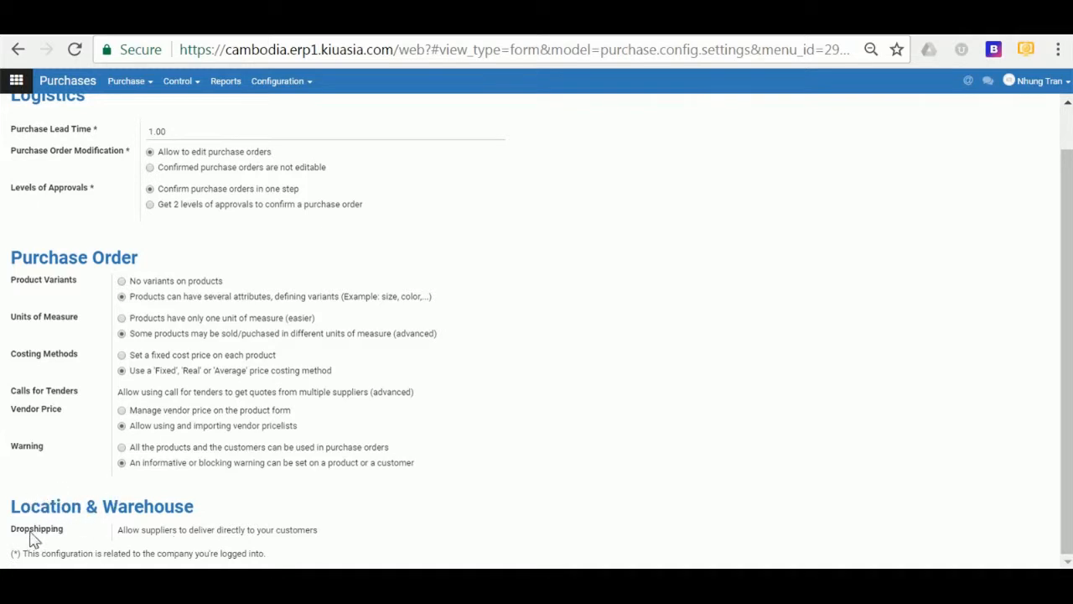
mouse_move(39, 538)
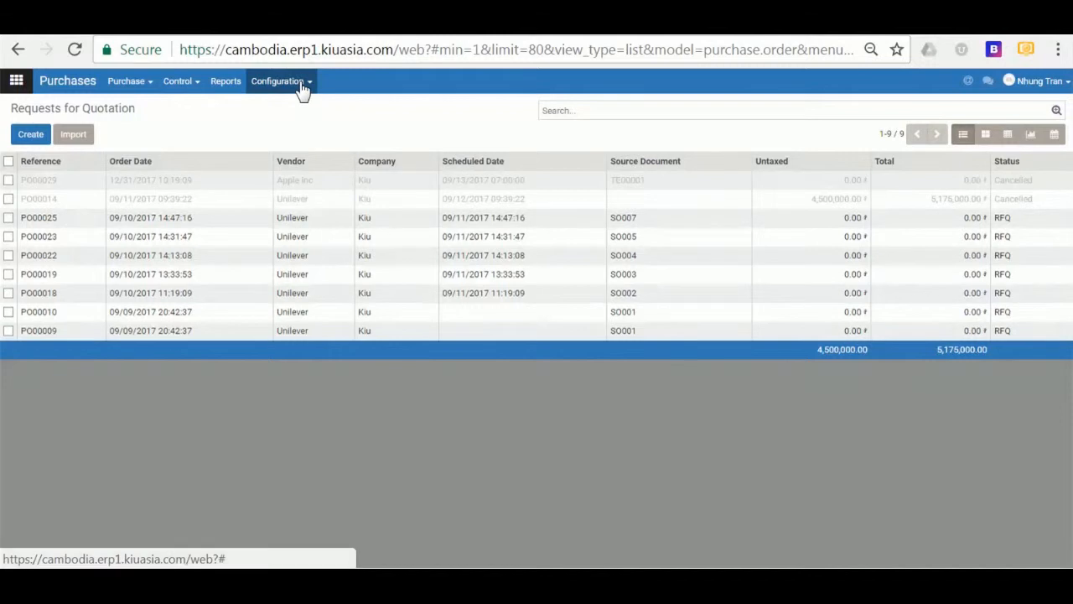
- Open the Purchase Agreement Types list showing Purchase Tender and Blanket Order
click(301, 87)
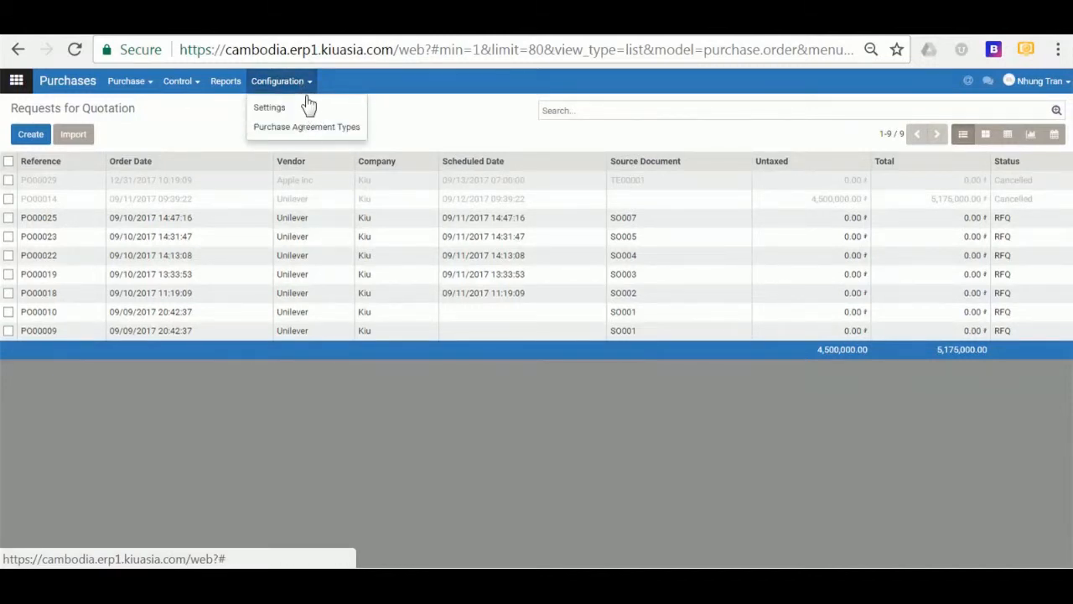
click(295, 128)
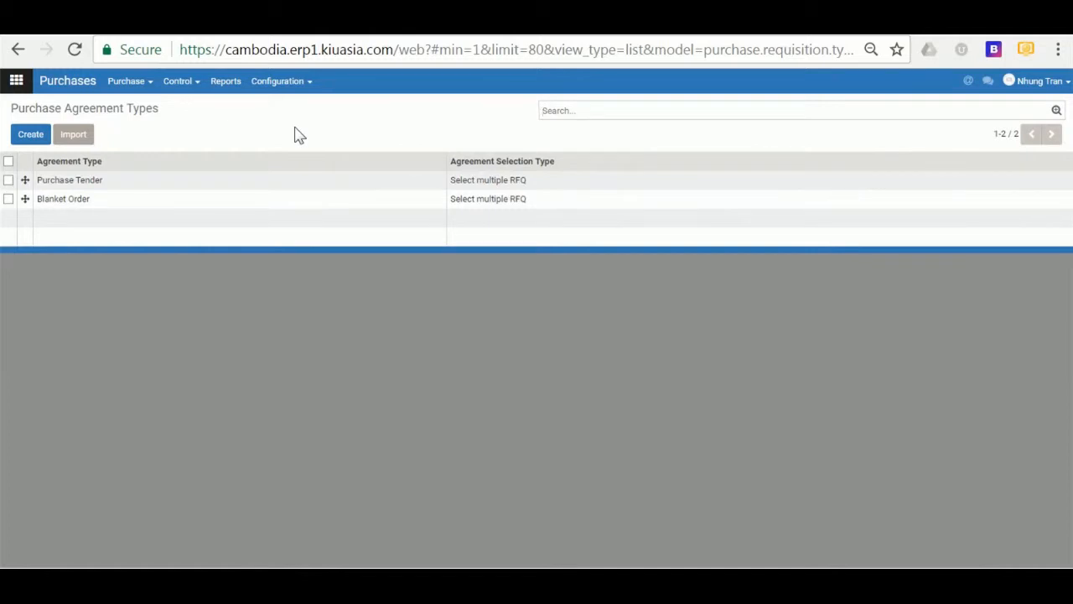
click(132, 81)
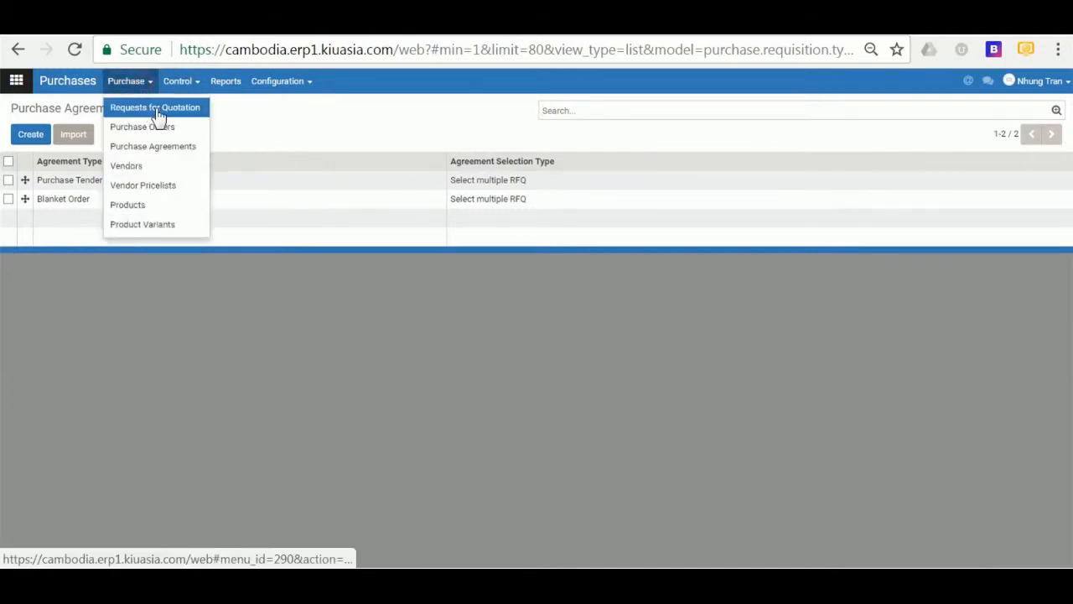
click(283, 89)
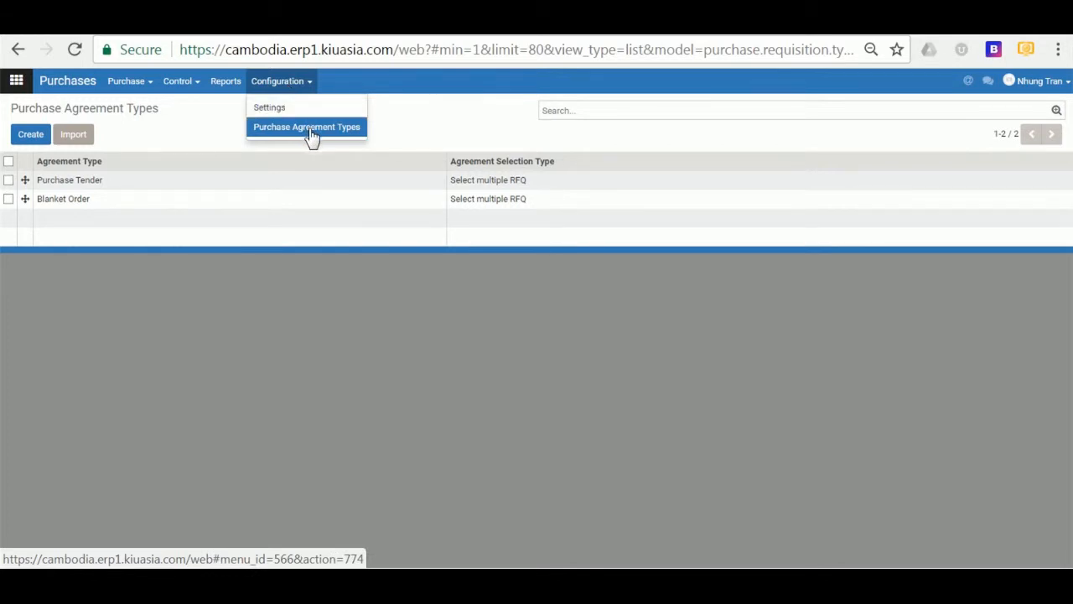
- Edit the Purchase Tender agreement type, toggle its Quantities option, and save it
click(107, 184)
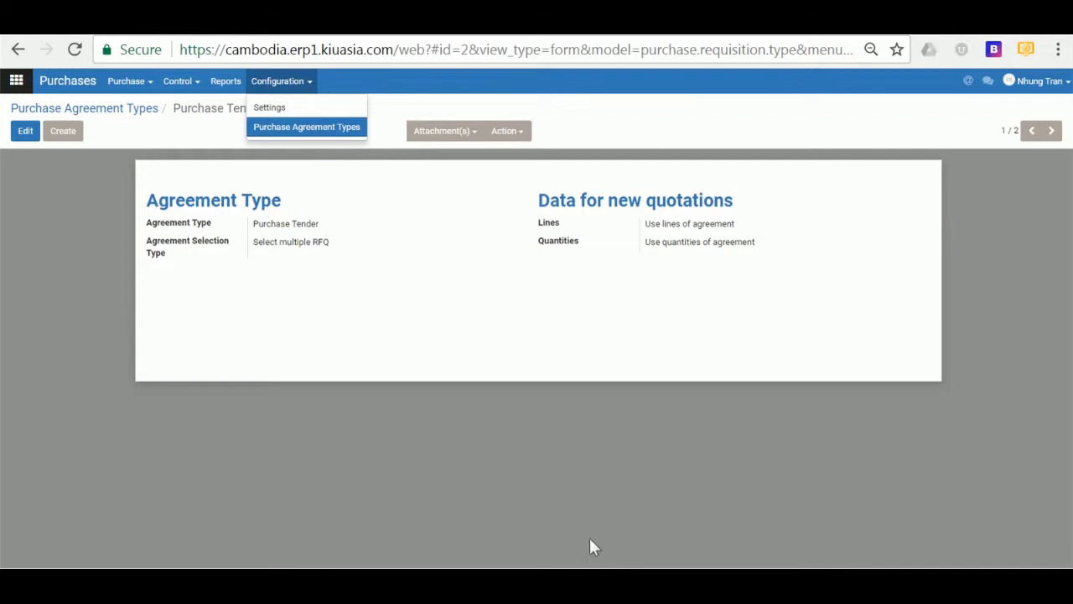
click(28, 132)
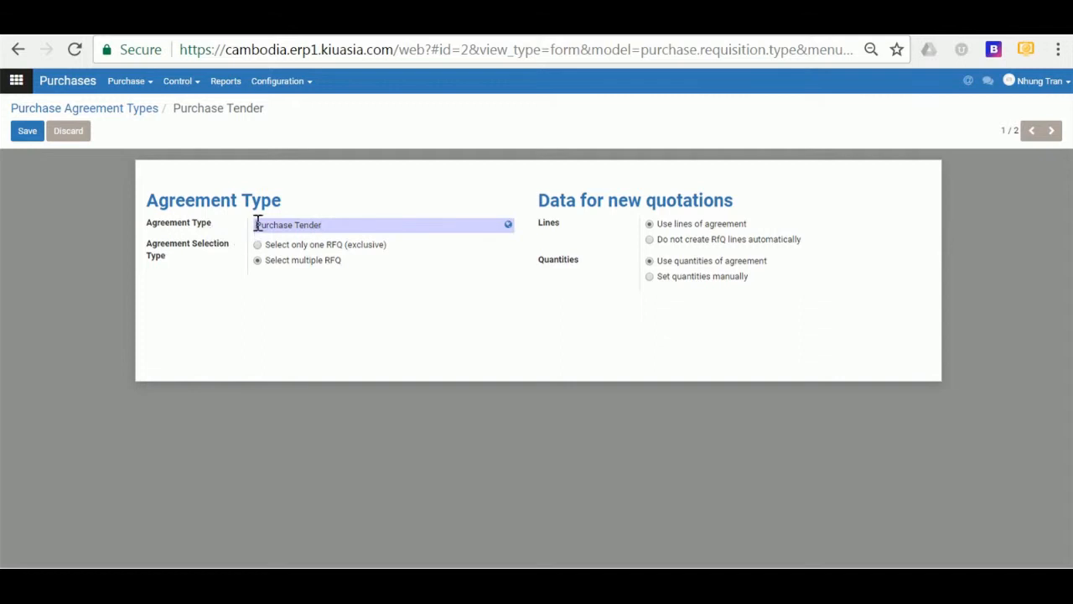
mouse_move(257, 223)
mouse_down()
mouse_move(358, 223)
mouse_move(256, 226)
mouse_up()
click(356, 225)
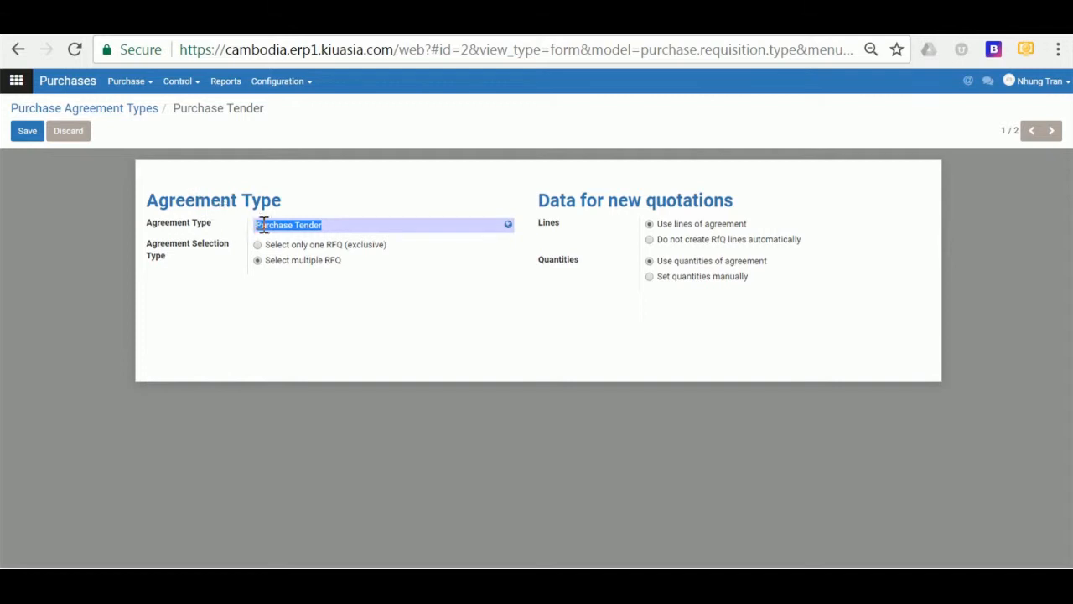
click(256, 224)
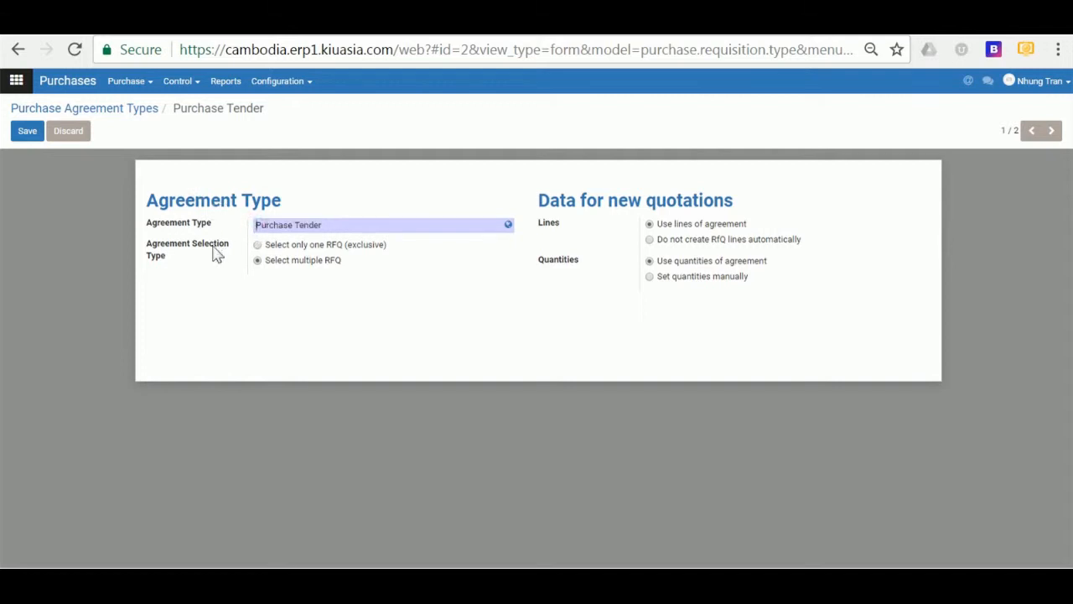
mouse_move(214, 250)
click(652, 278)
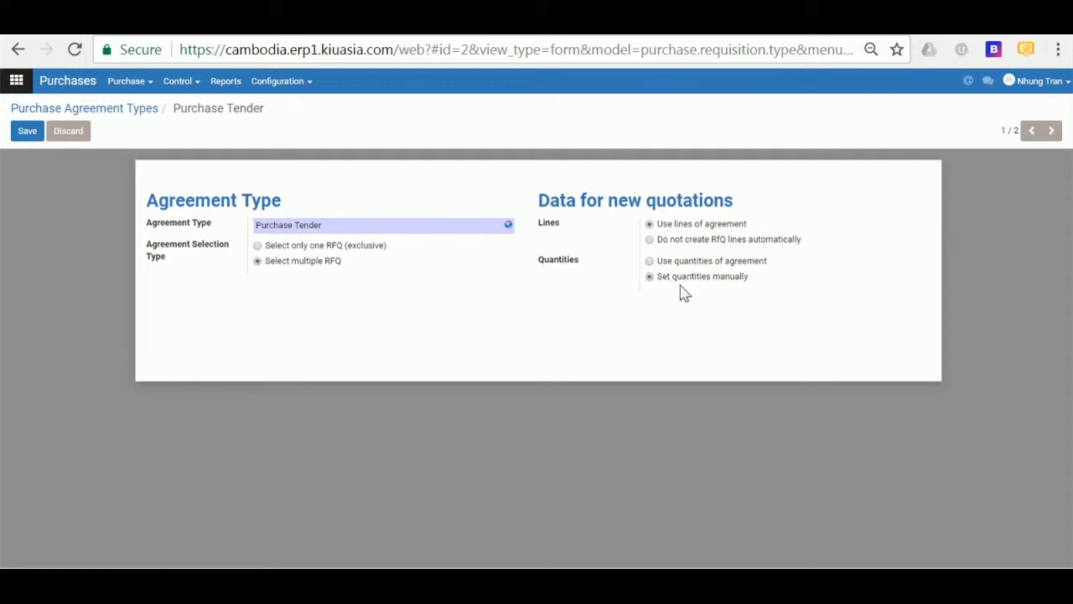
click(25, 131)
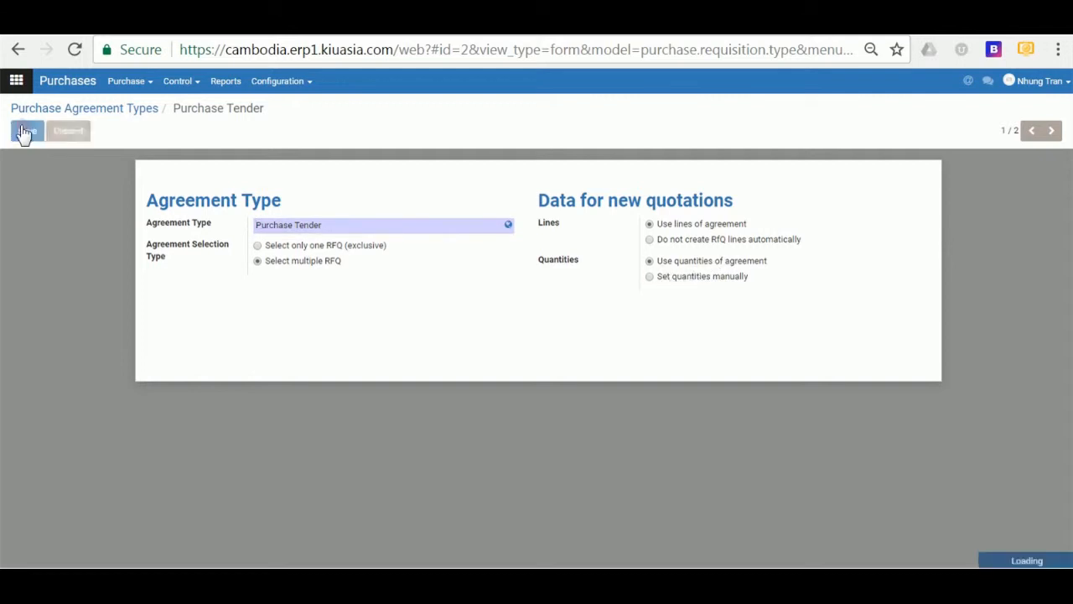
- Open the Blanket Order agreement type to review its RFQ, lines and quantity settings
click(131, 118)
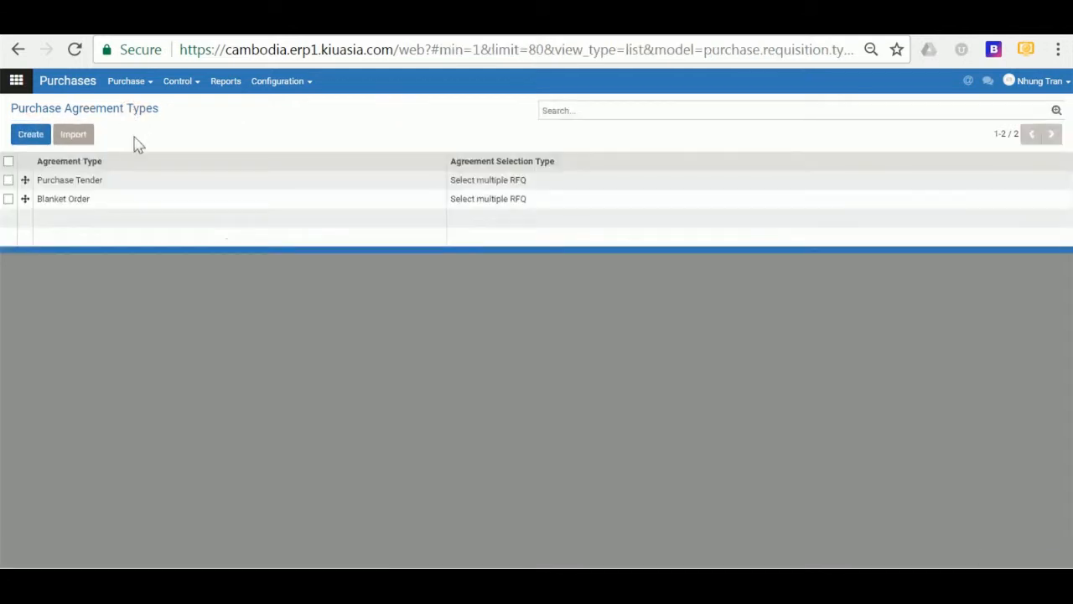
click(84, 205)
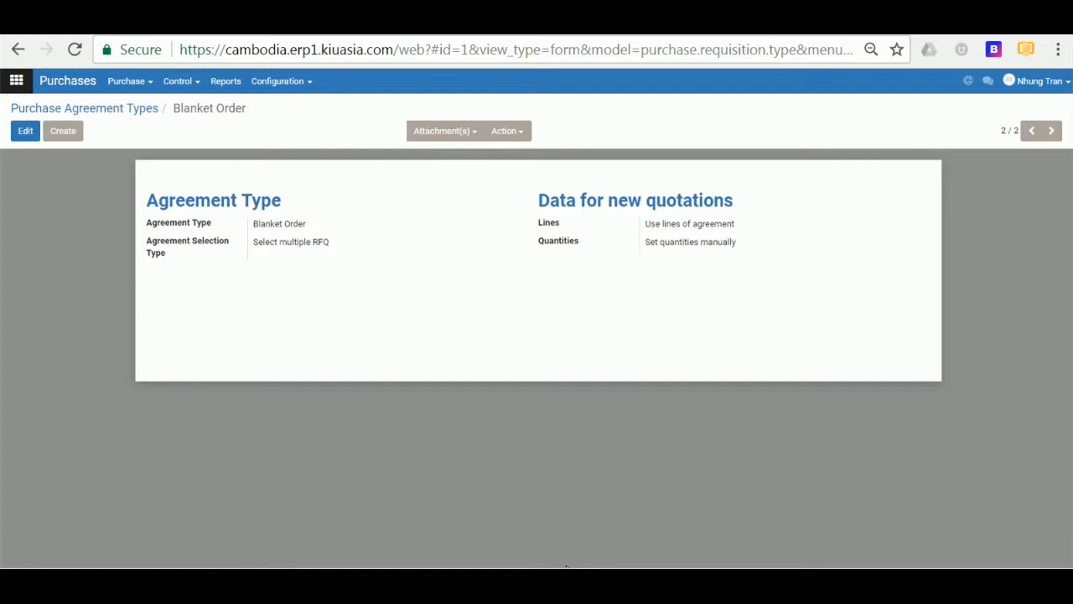
click(128, 80)
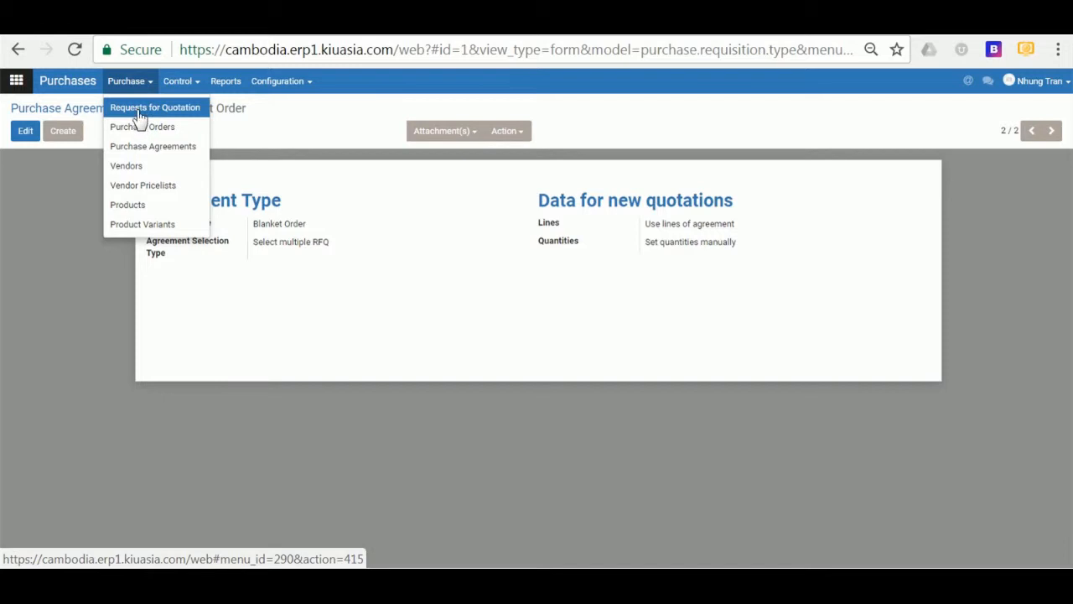
click(932, 567)
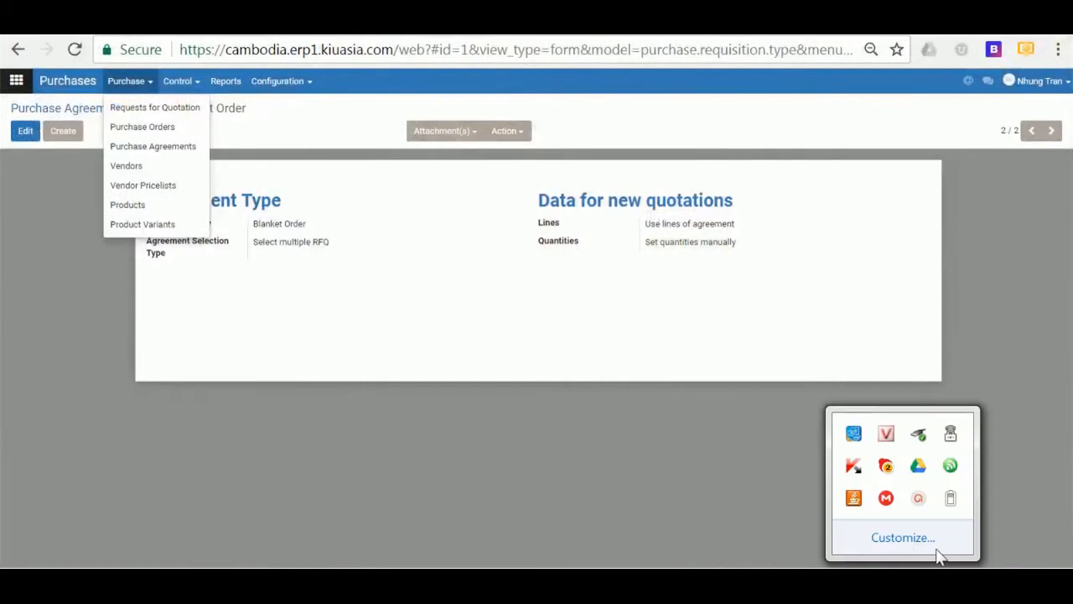
click(917, 504)
click(968, 541)
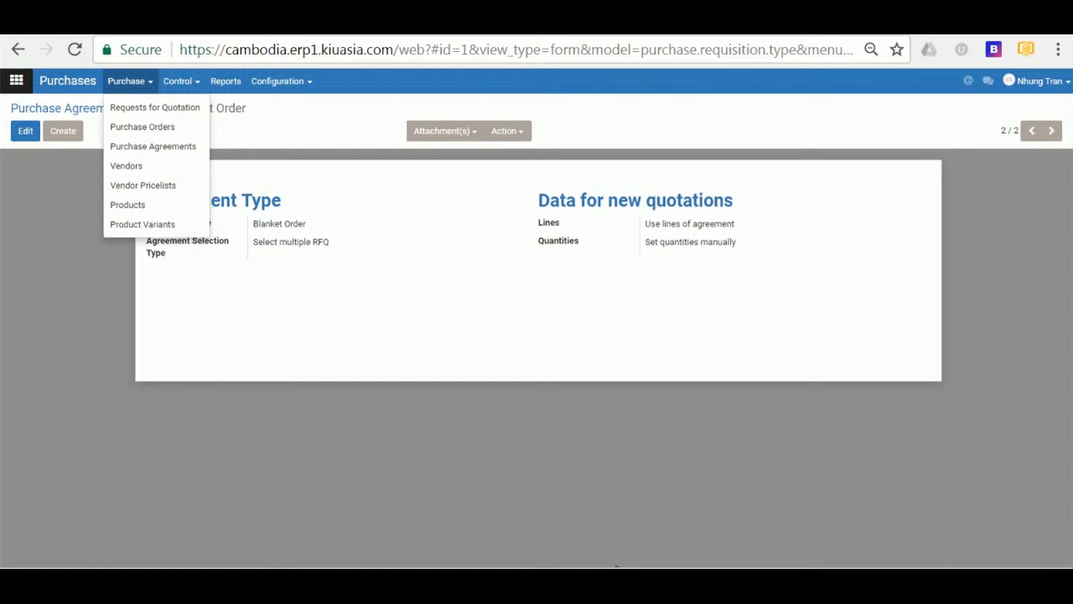
click(293, 86)
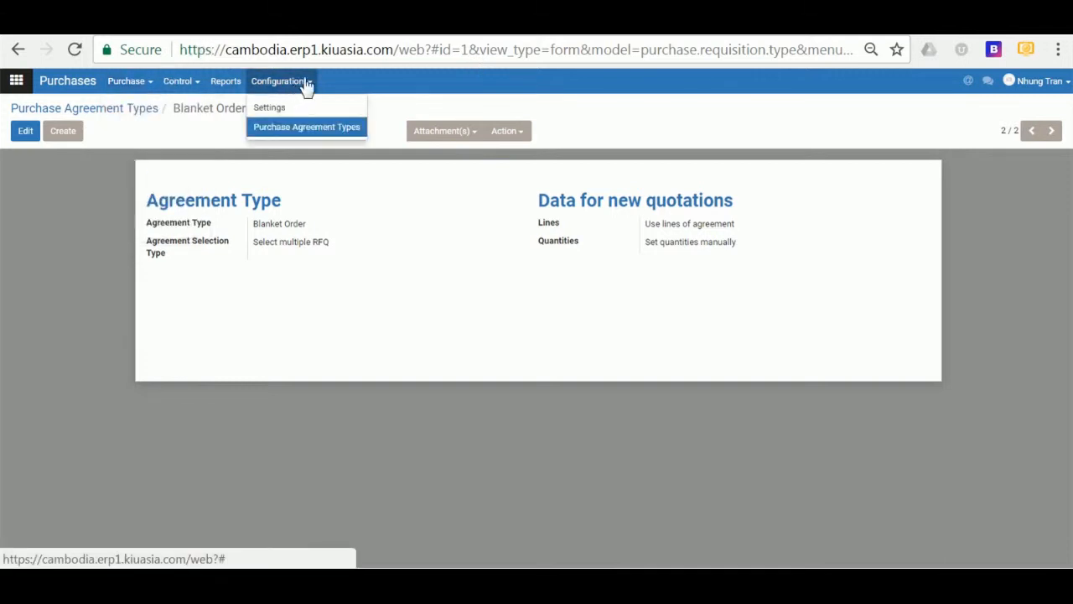
click(144, 88)
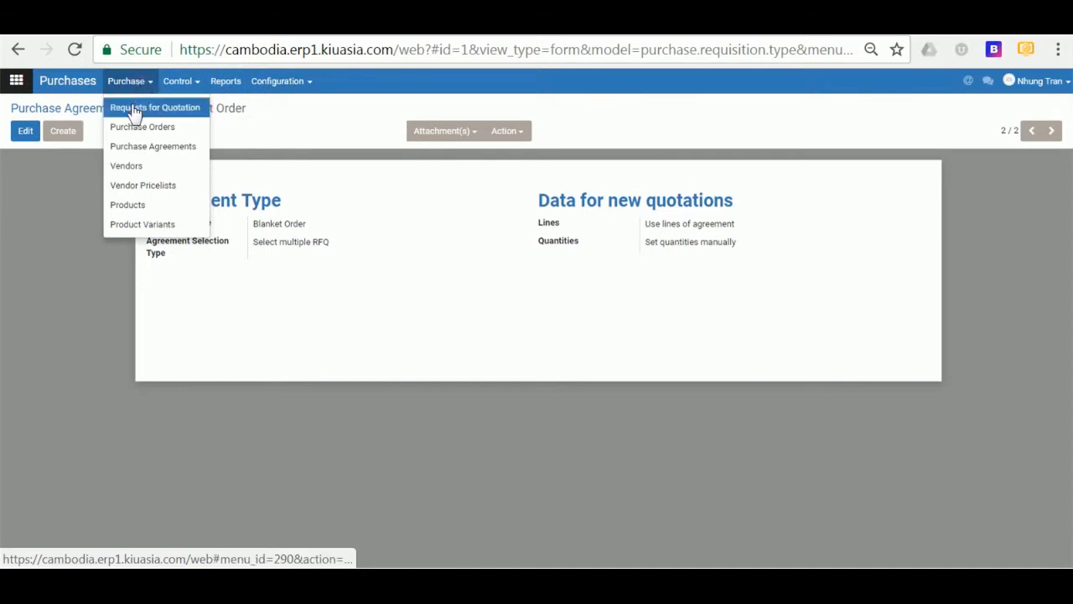
- Create a new request for quotation and choose an existing vendor, with currency KHR
click(136, 109)
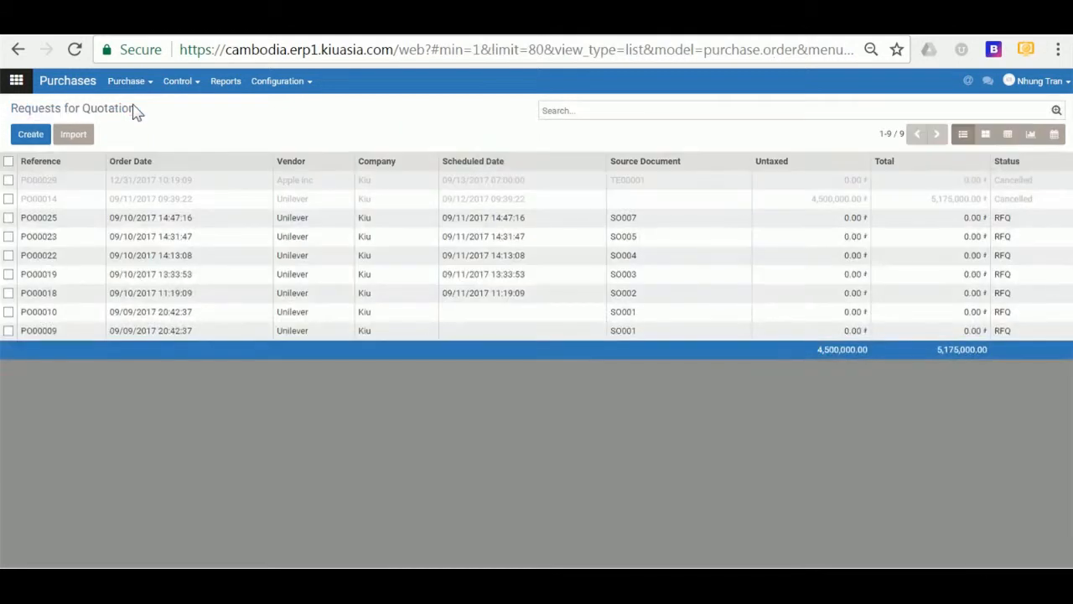
click(37, 140)
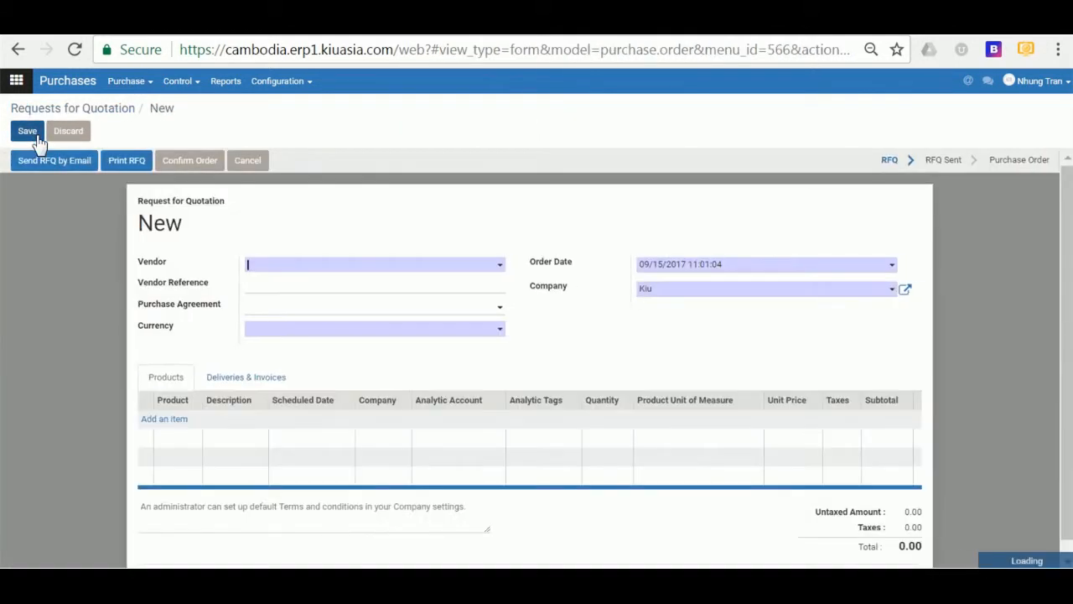
click(293, 267)
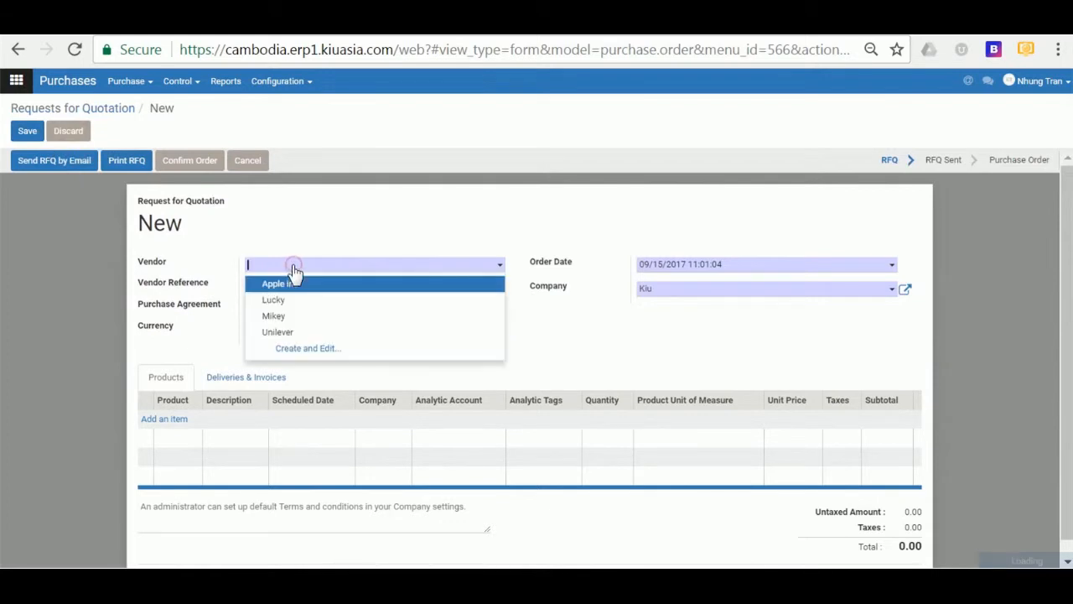
text(Alco)
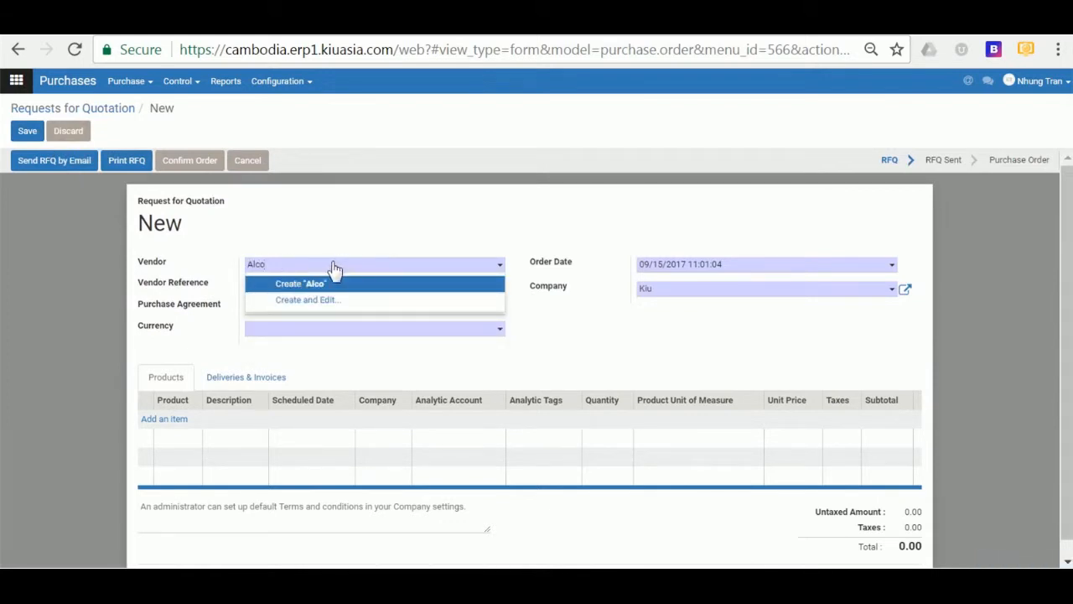
key(BackSpace)
key(BackSpace)
key(BackSpace)
key(BackSpace)
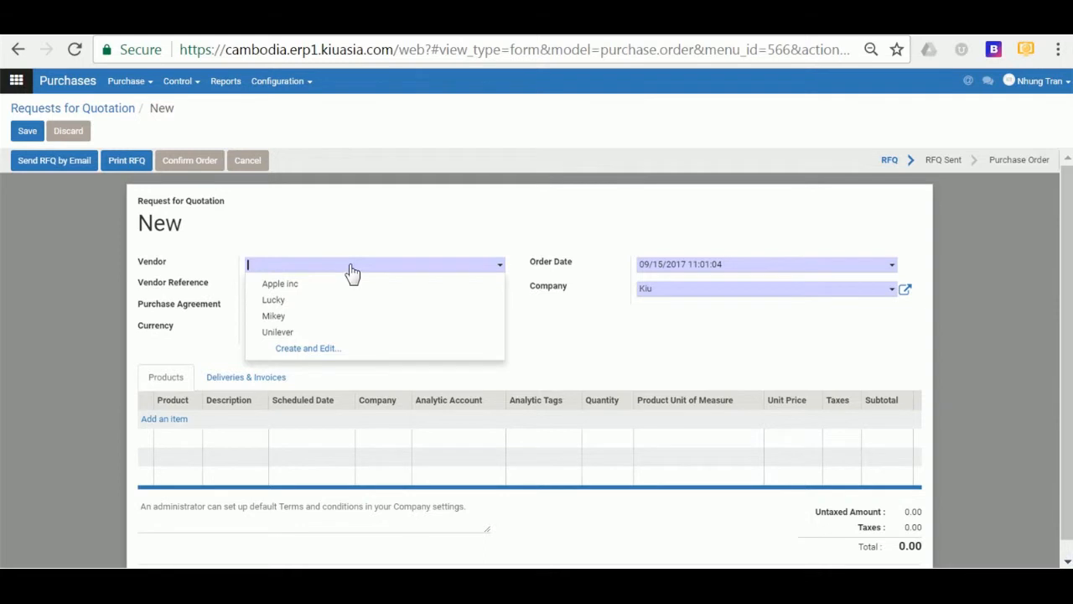
click(330, 319)
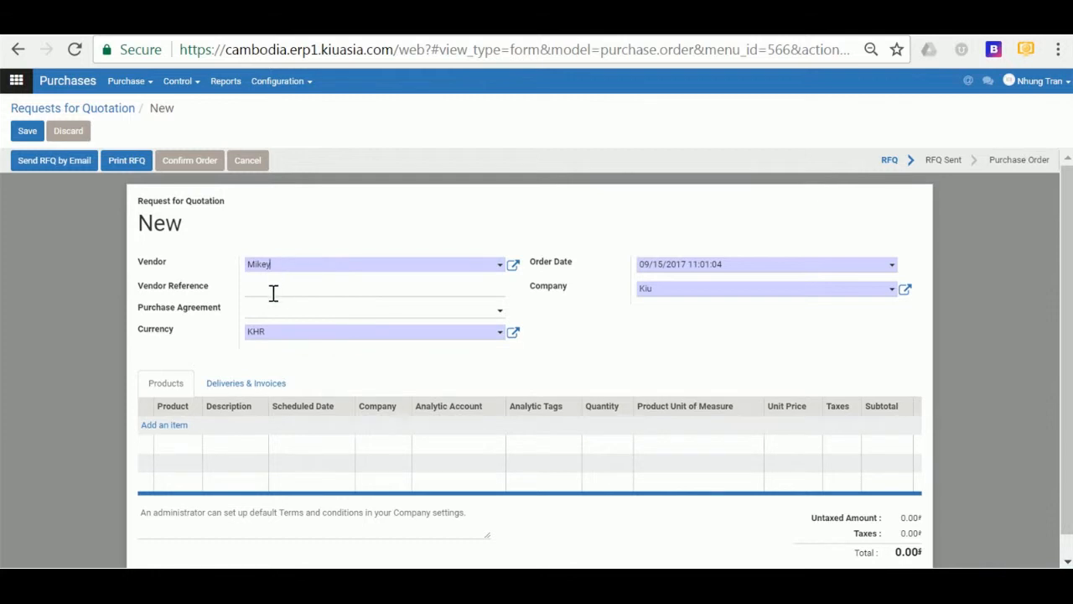
click(324, 265)
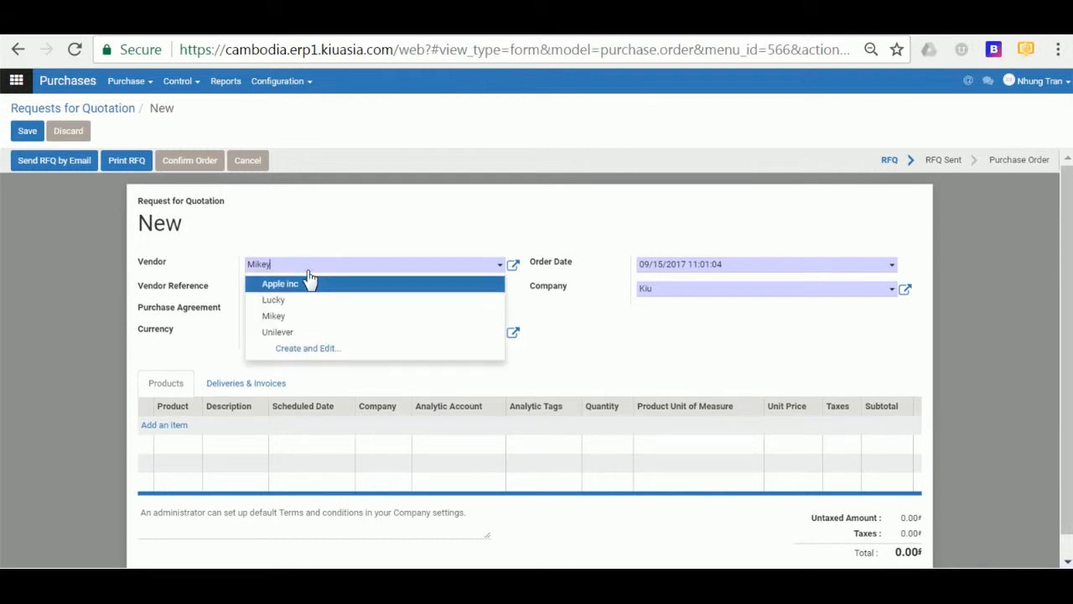
- Create Amru Rice as a new company vendor with its e-mail address and save it
click(302, 349)
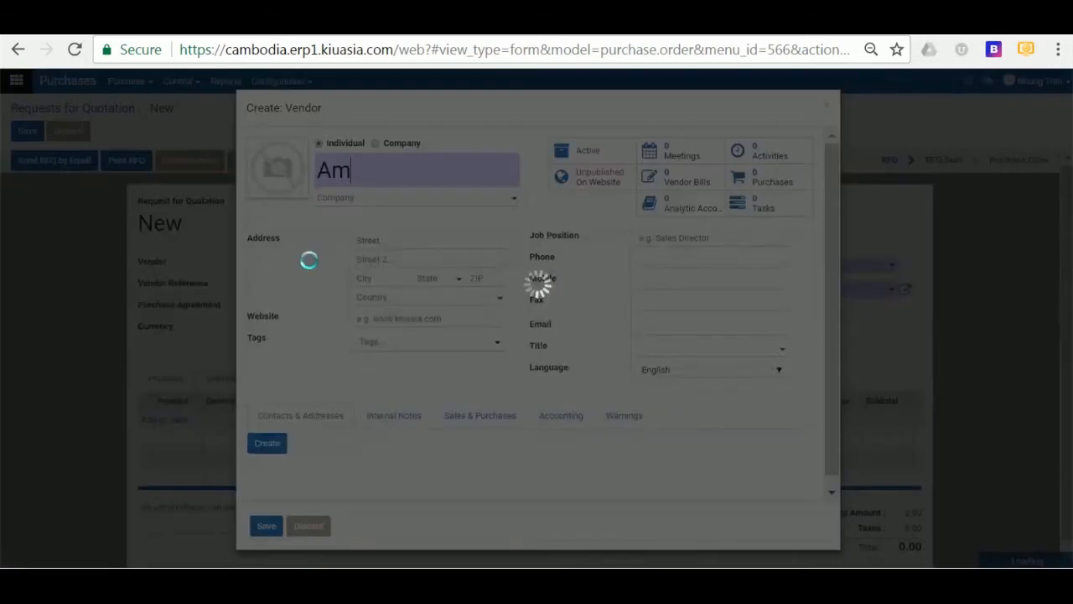
text(r)
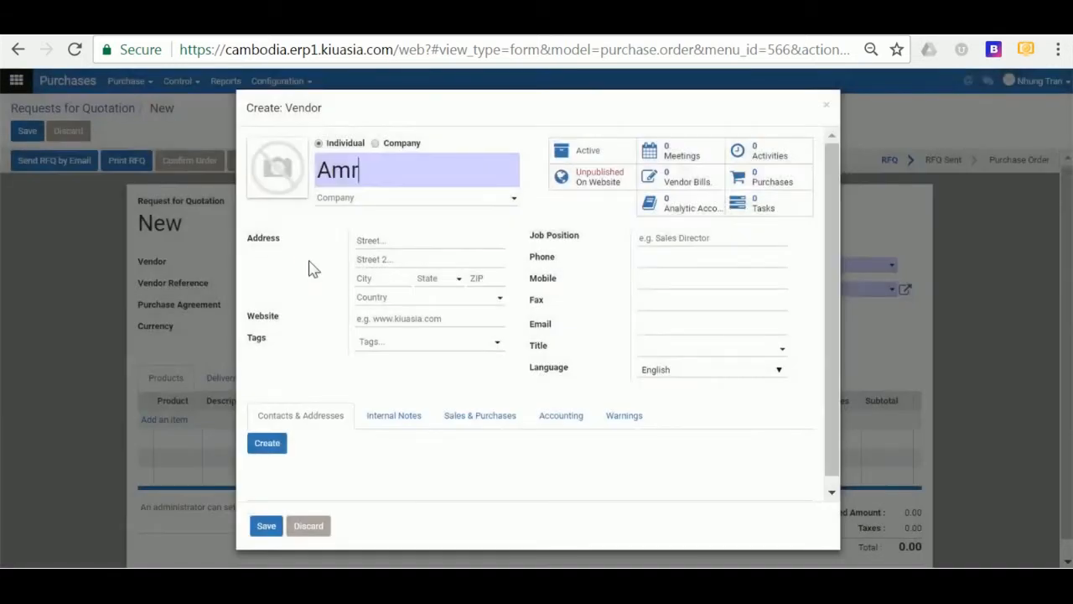
text(u Rice)
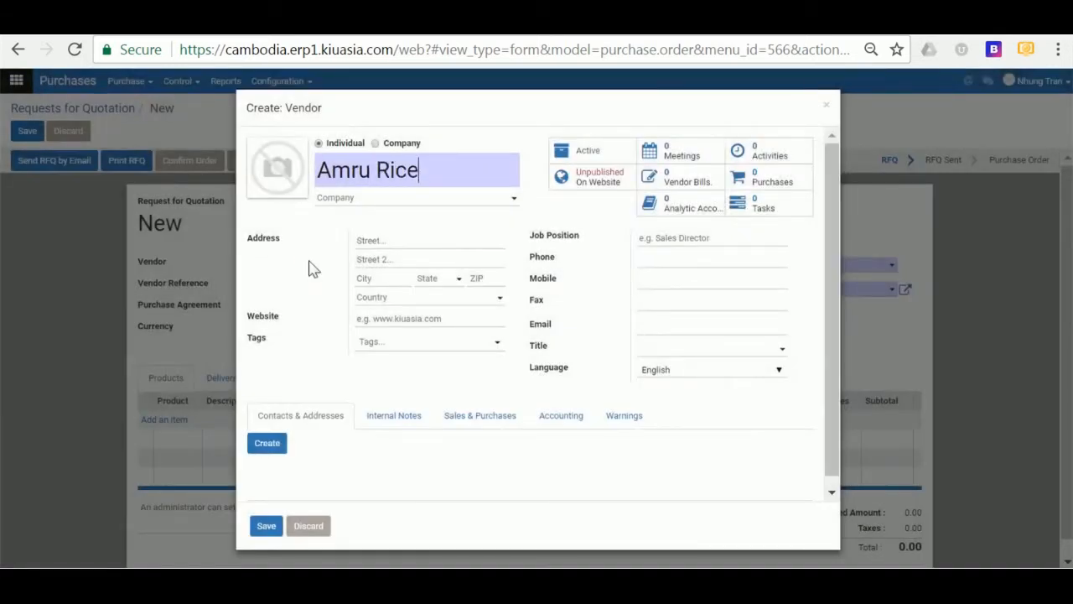
click(376, 143)
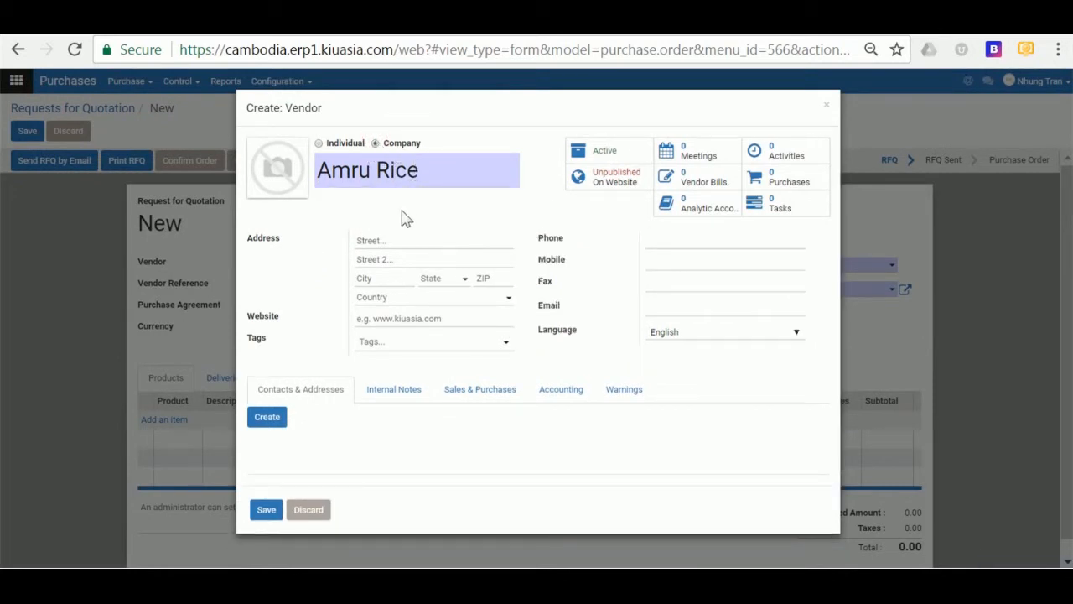
click(654, 310)
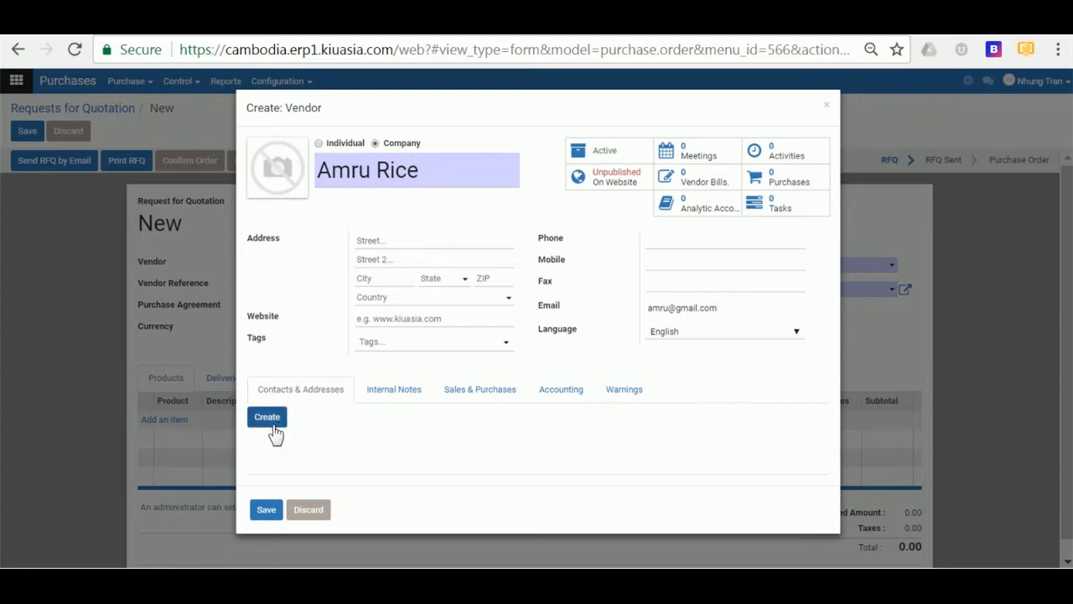
click(267, 510)
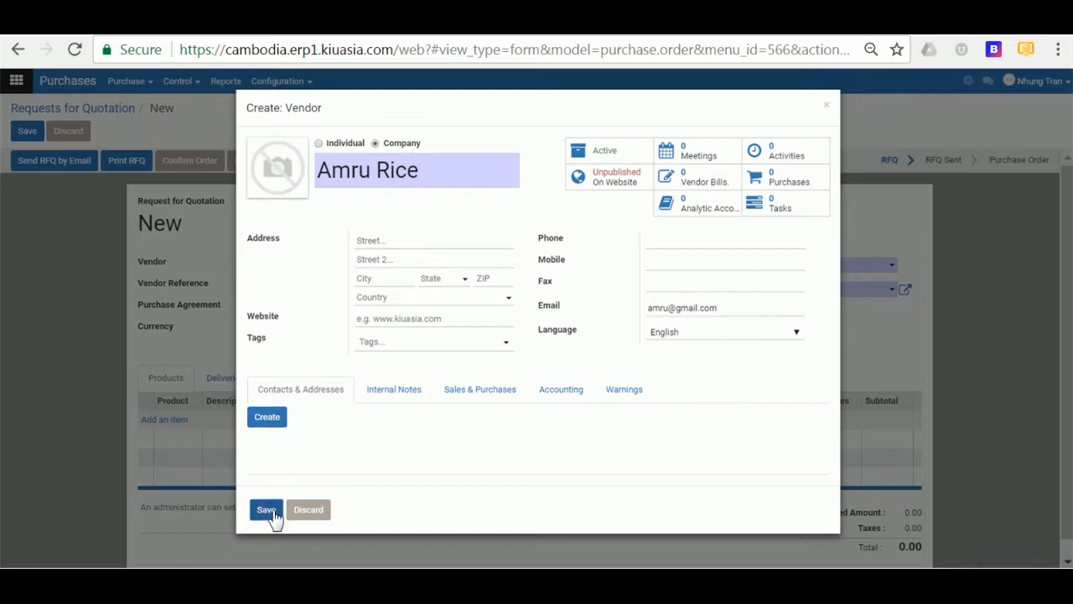
click(275, 514)
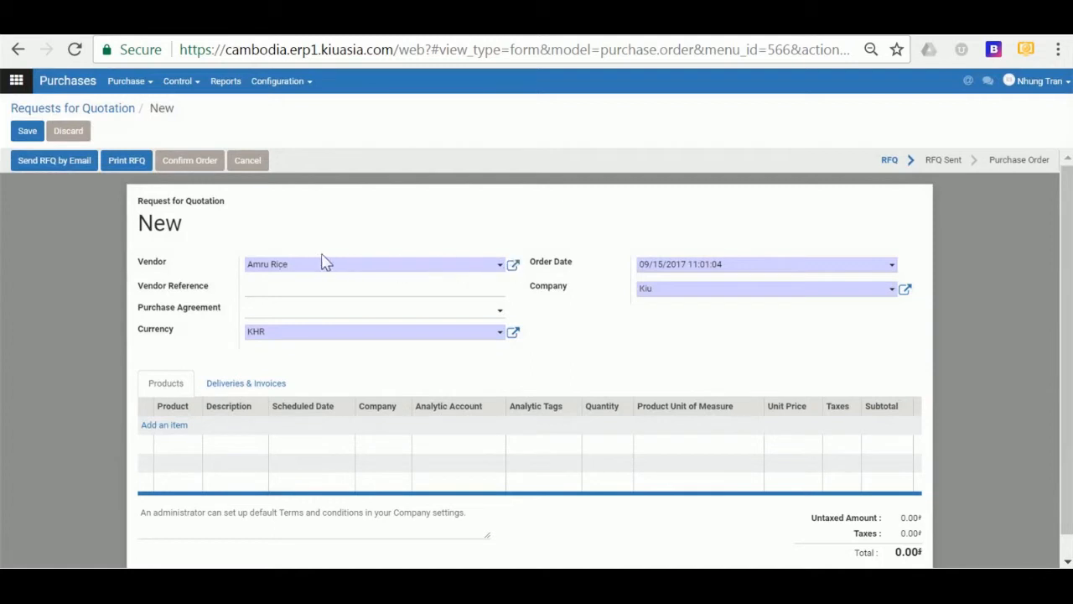
click(513, 264)
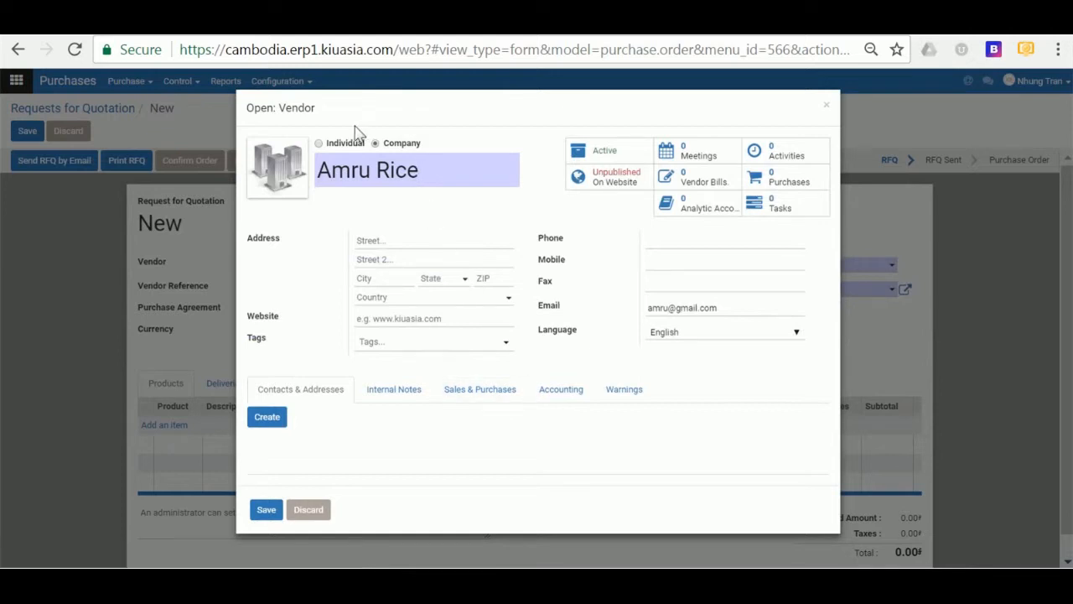
click(545, 390)
scroll(553, 398, down, 3)
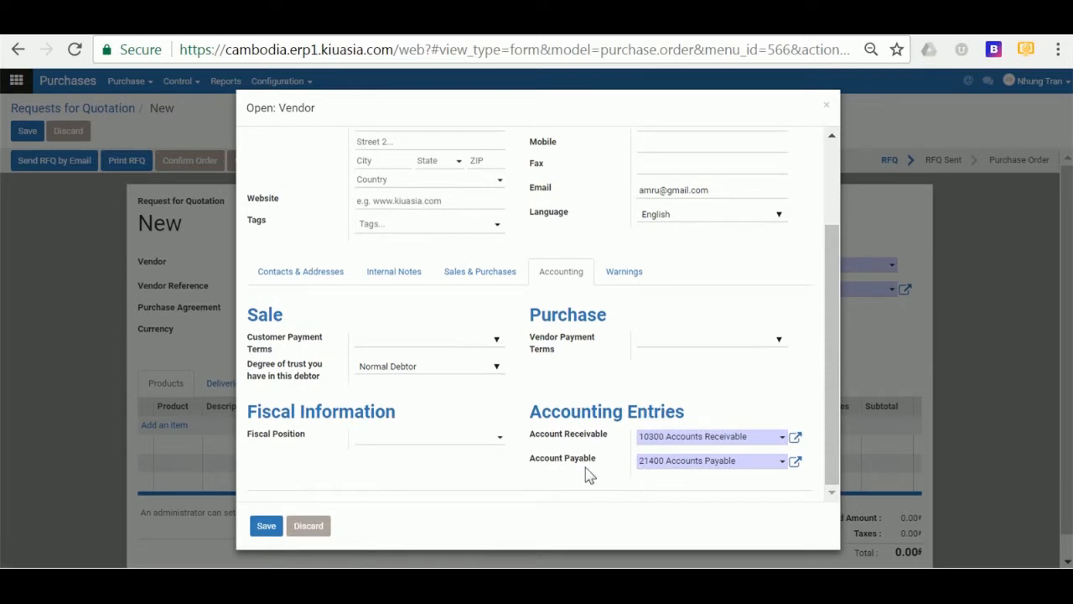
scroll(541, 419, up, 3)
scroll(539, 413, down, 3)
click(273, 530)
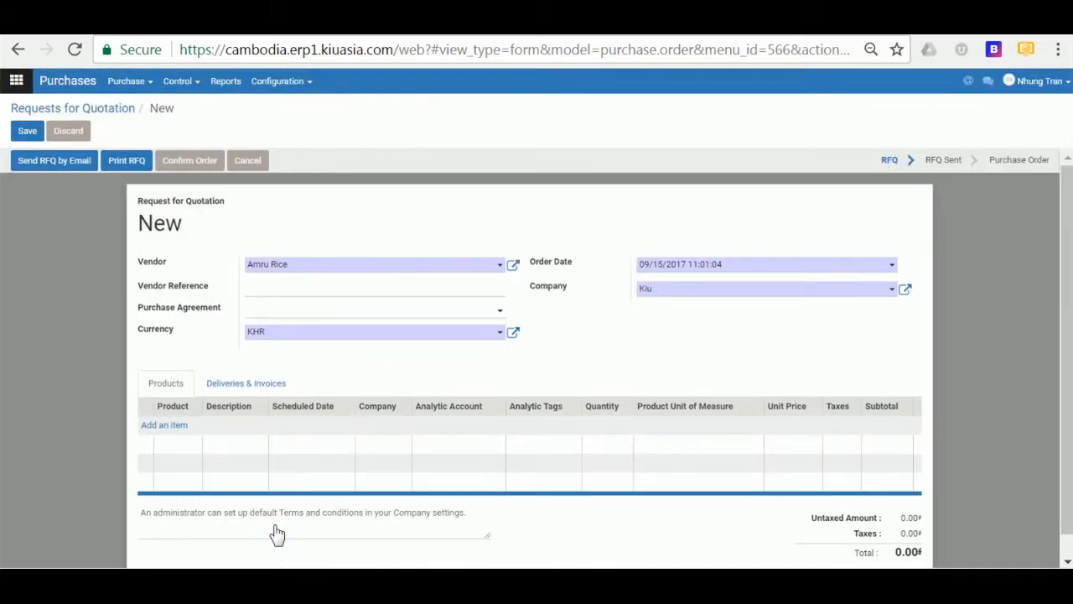
scroll(295, 287, down, 1)
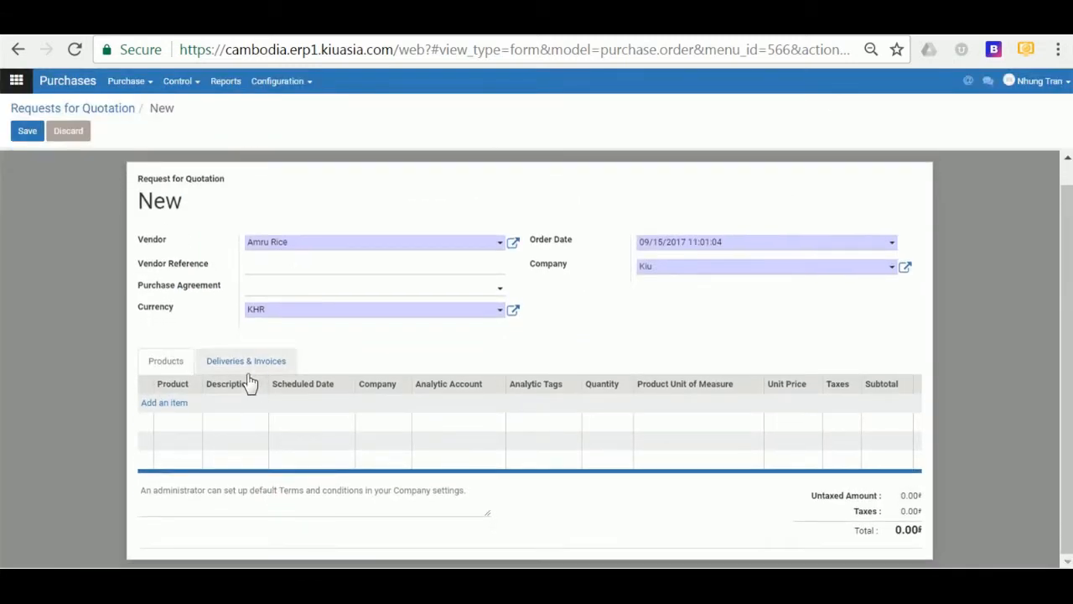
click(273, 266)
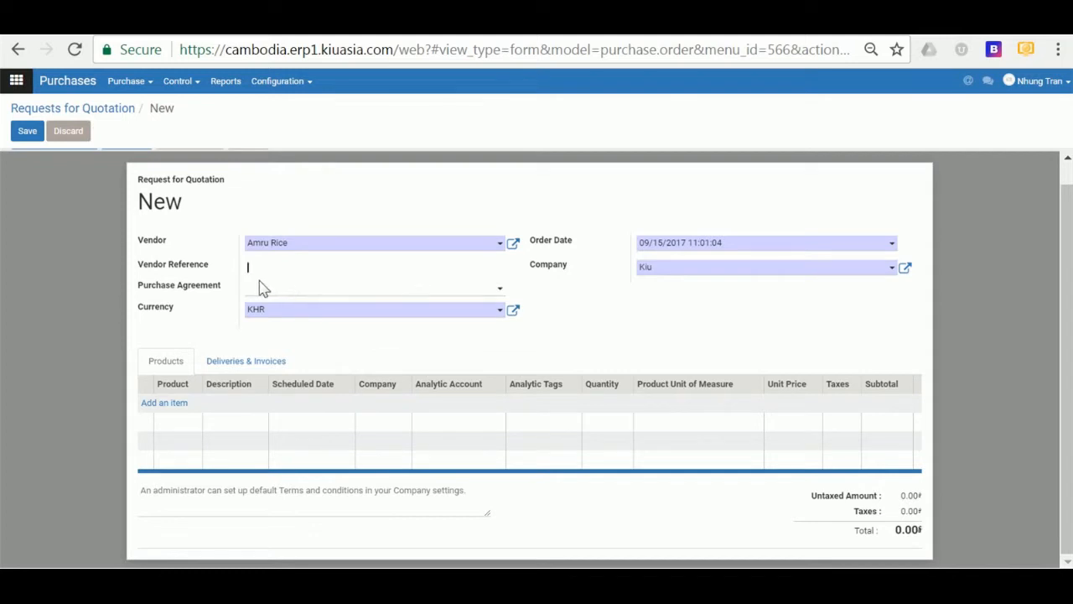
click(264, 293)
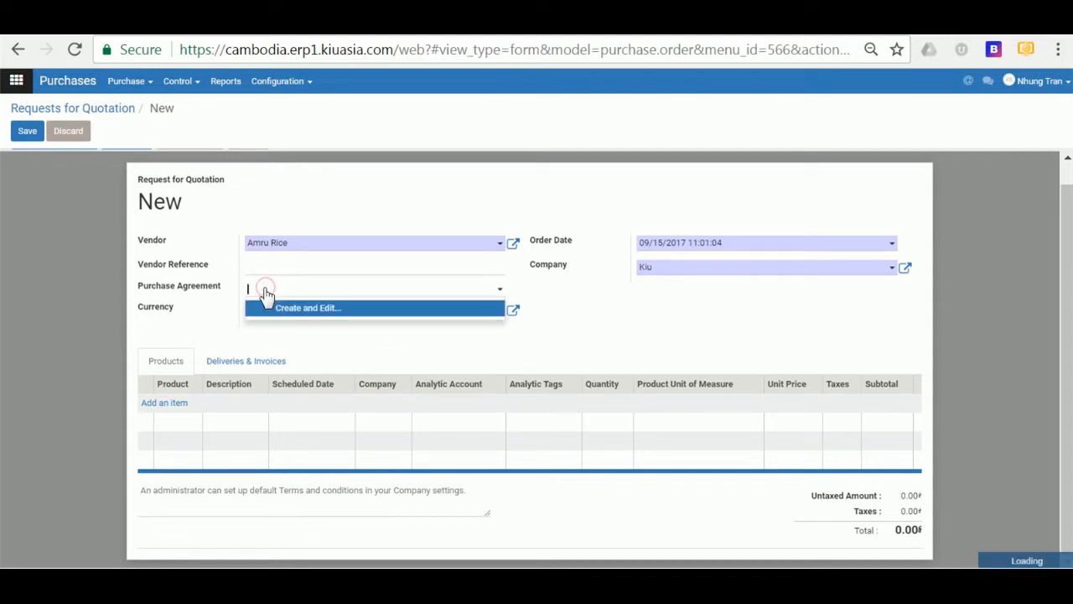
click(268, 292)
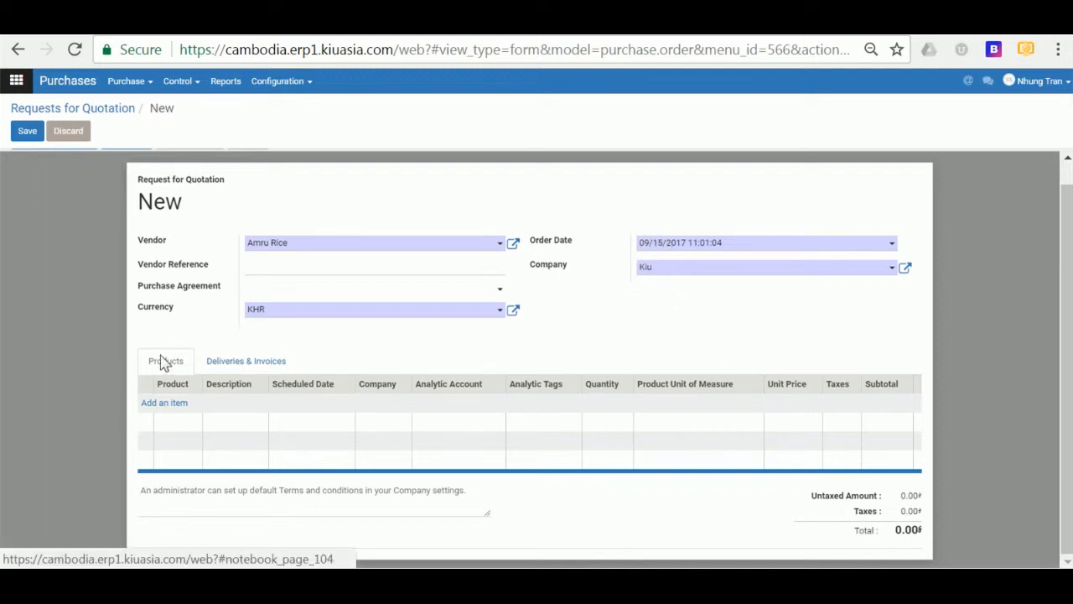
- Add an order line of 100 kg Jasmine rice at 10,000 with 15% purchase tax
click(161, 404)
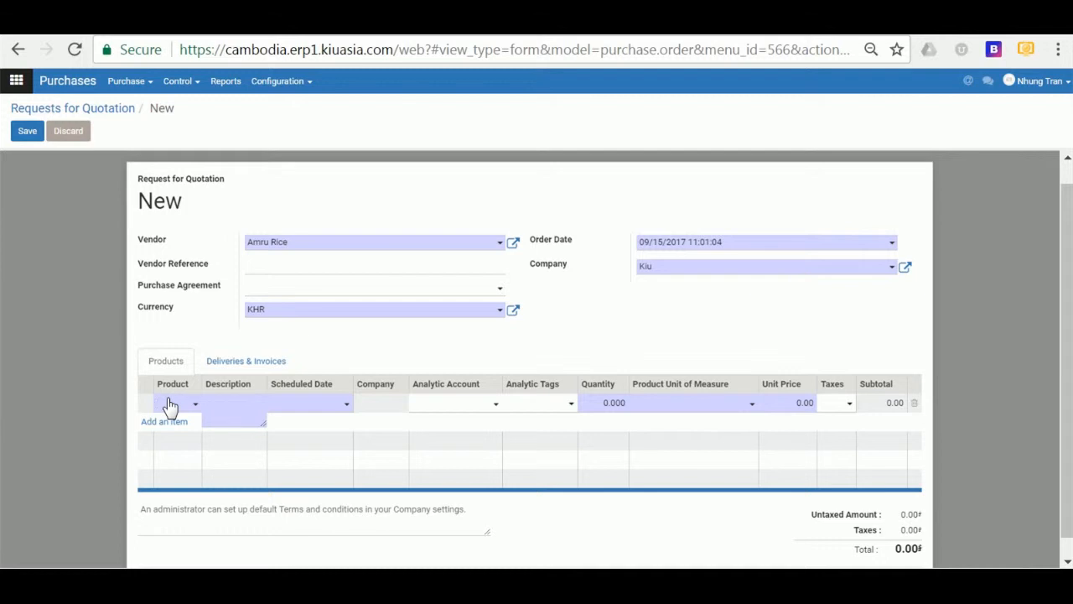
text(Ja)
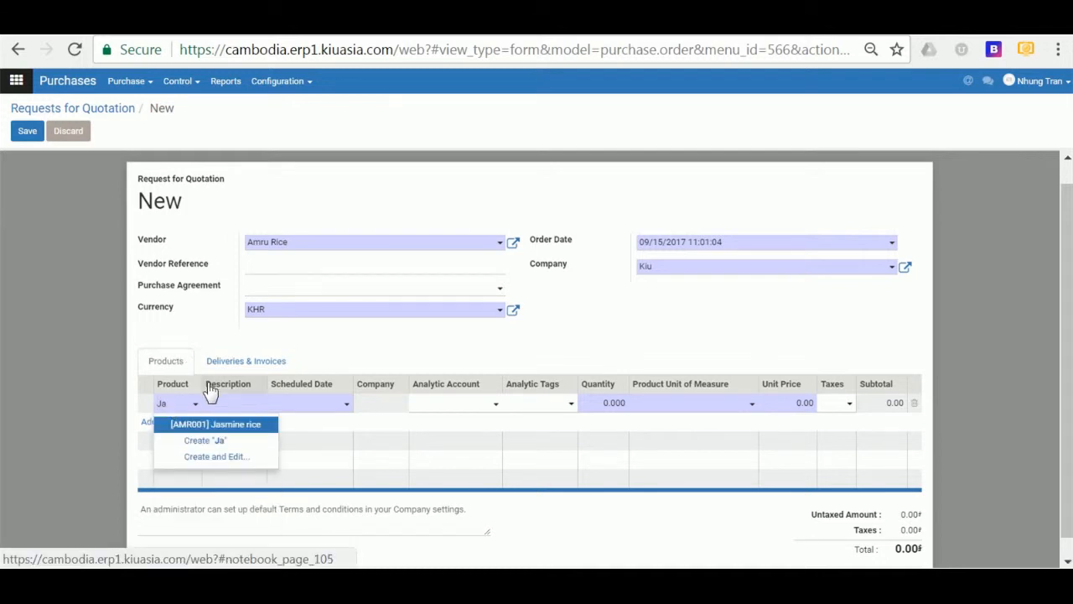
click(228, 423)
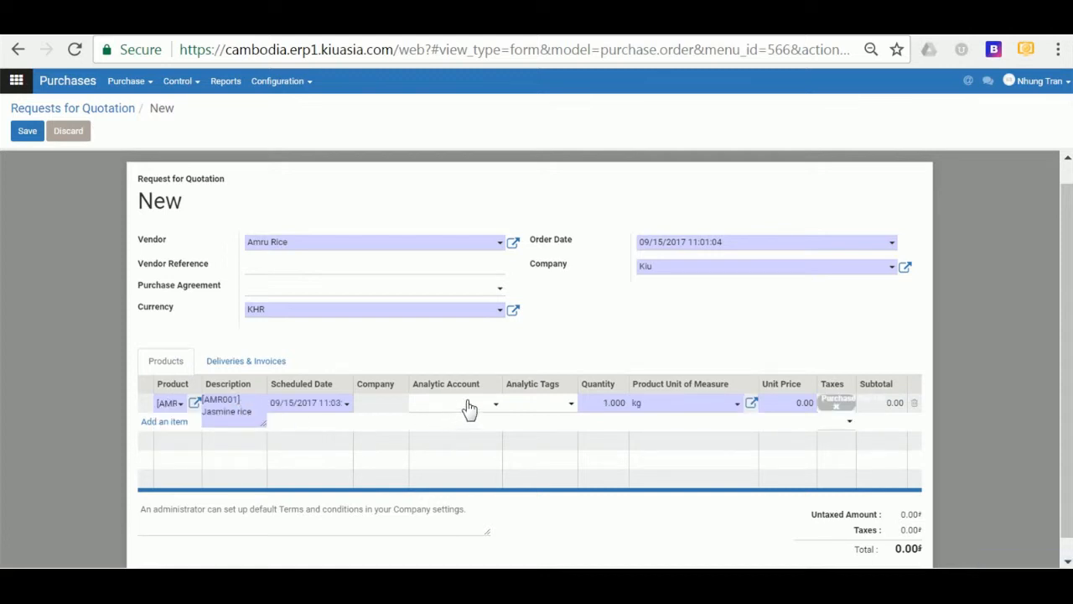
drag(603, 402, 625, 403)
click(795, 403)
drag(790, 404, 817, 403)
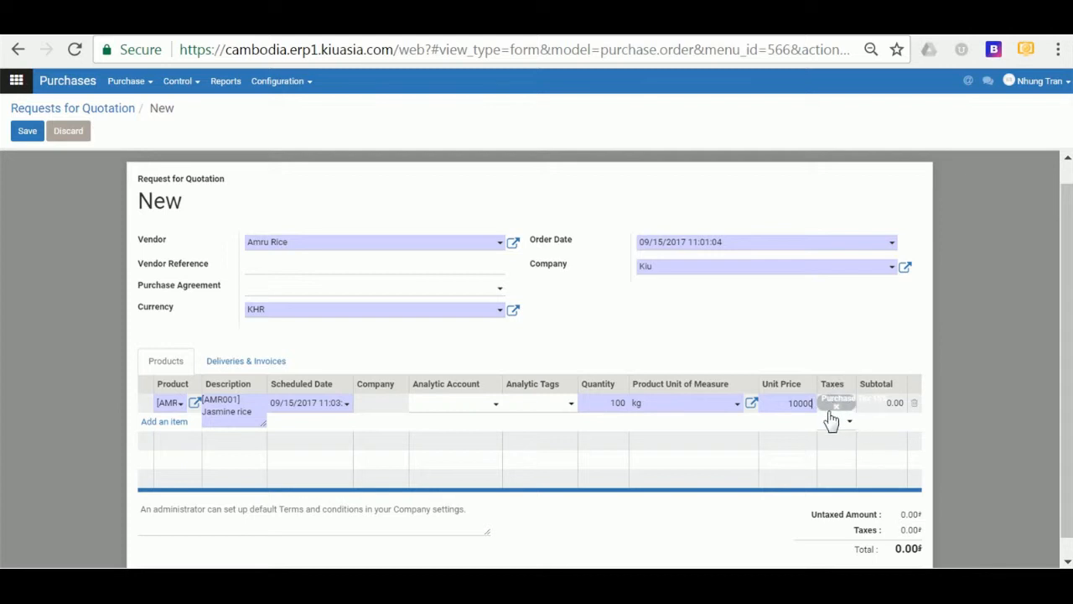
click(905, 323)
scroll(889, 432, down, 1)
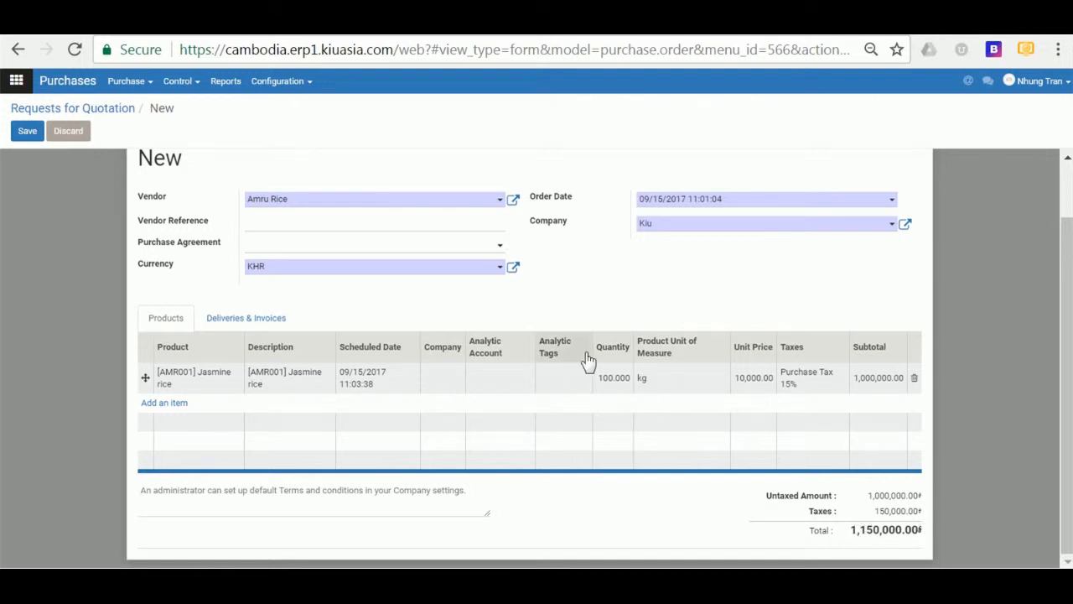
scroll(568, 366, up, 2)
scroll(568, 366, down, 2)
scroll(444, 343, up, 2)
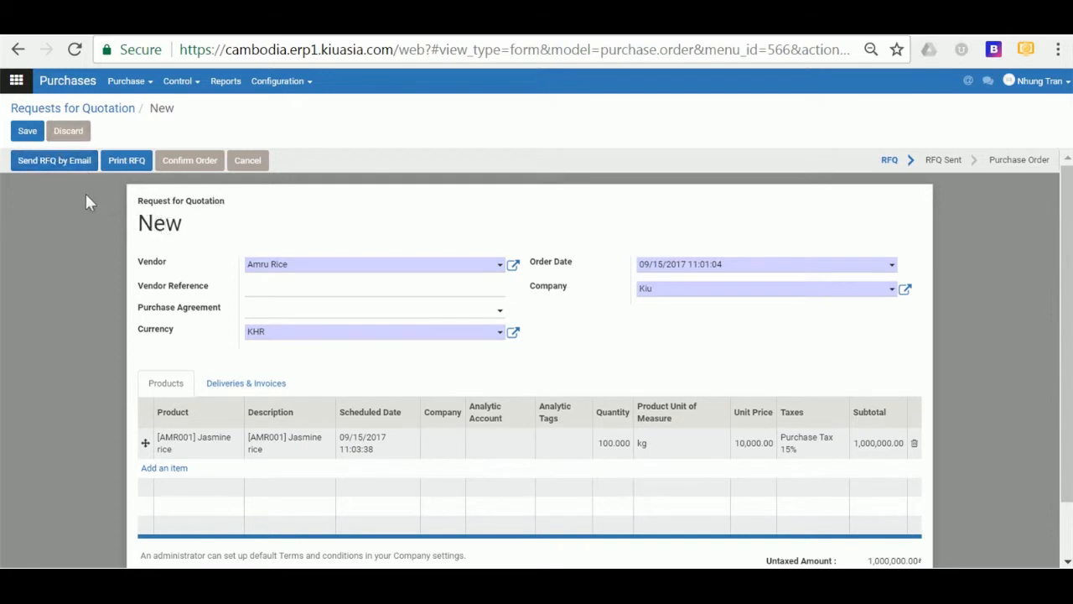
- Open the RFQ e-mail composer for PO00030 and select the whole message body
click(76, 166)
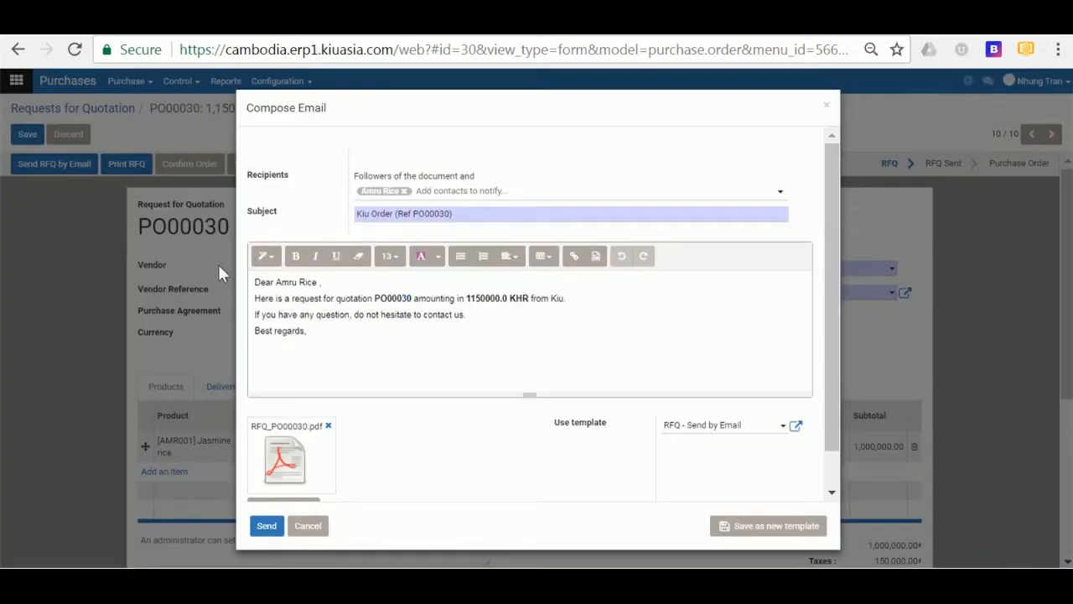
drag(257, 282, 332, 338)
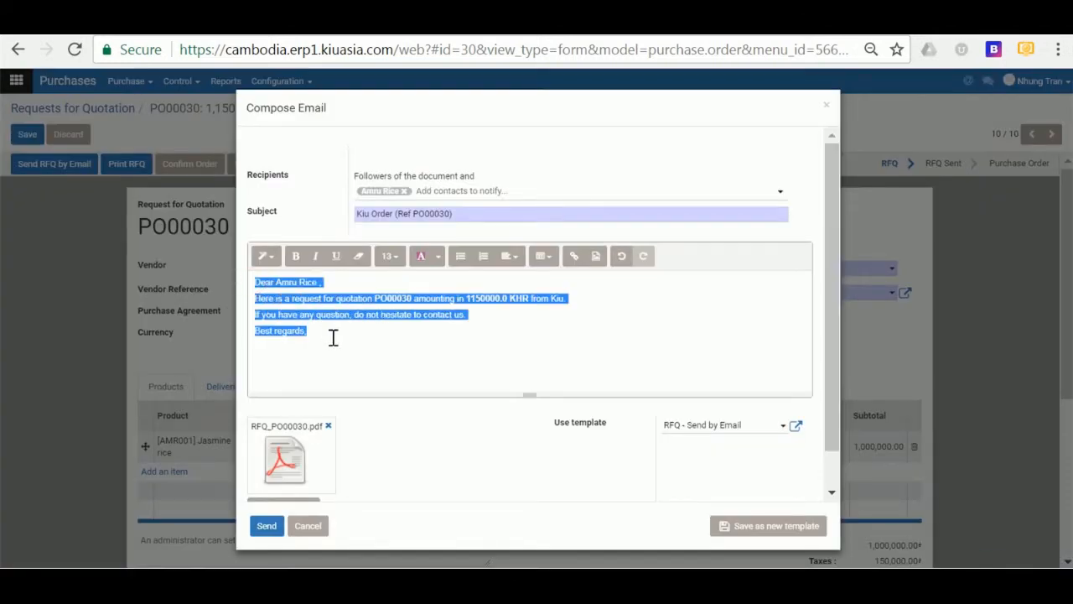
click(333, 337)
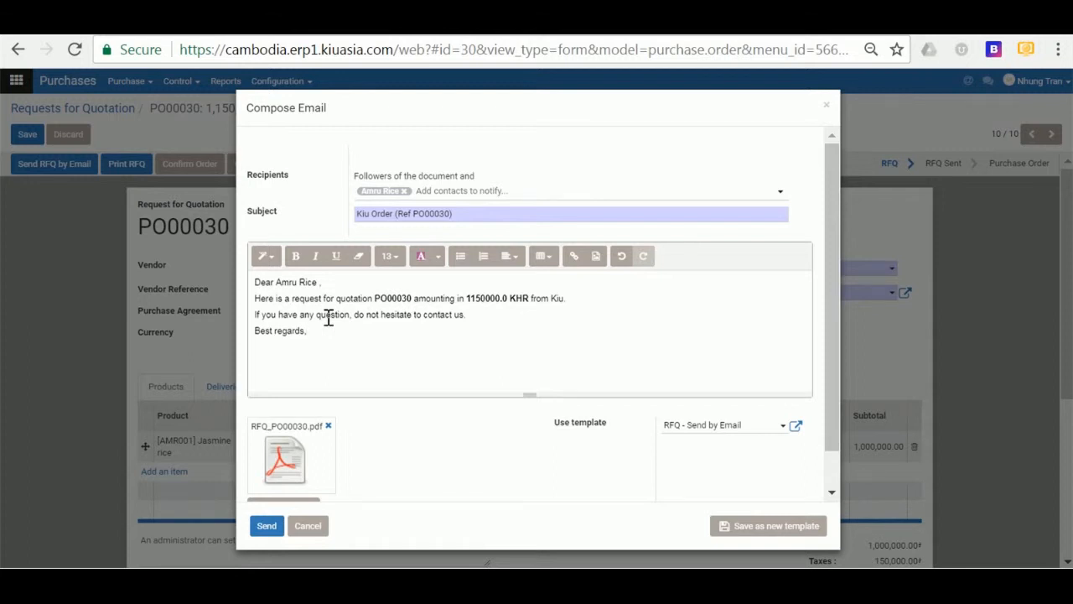
key(ctrl+a)
- Inspect and discard the RFQ e-mail template, then download the attached RFQ_PO00030.pdf
click(795, 428)
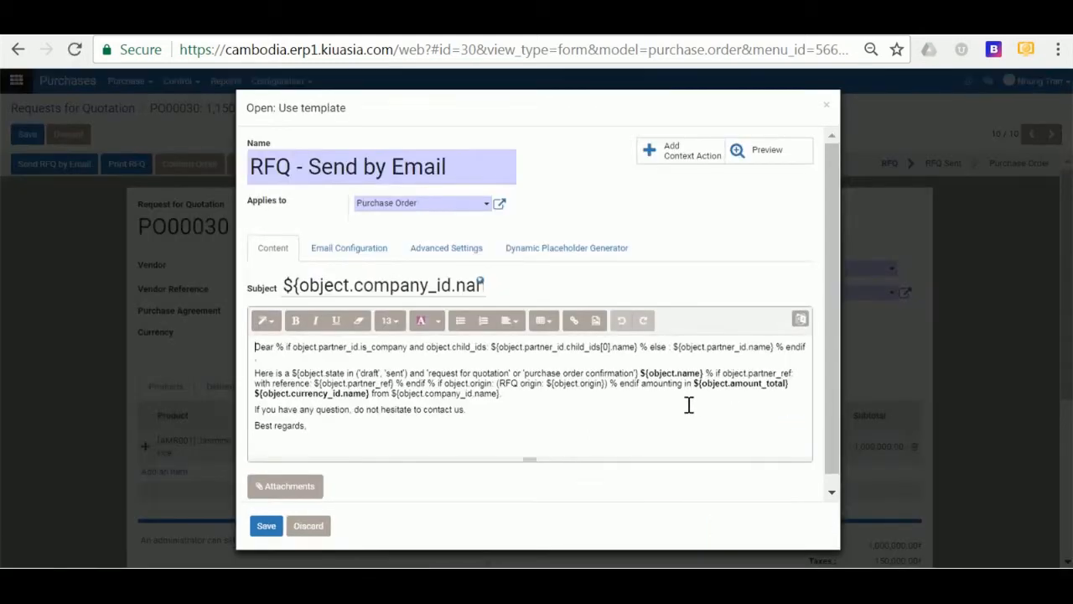
click(305, 526)
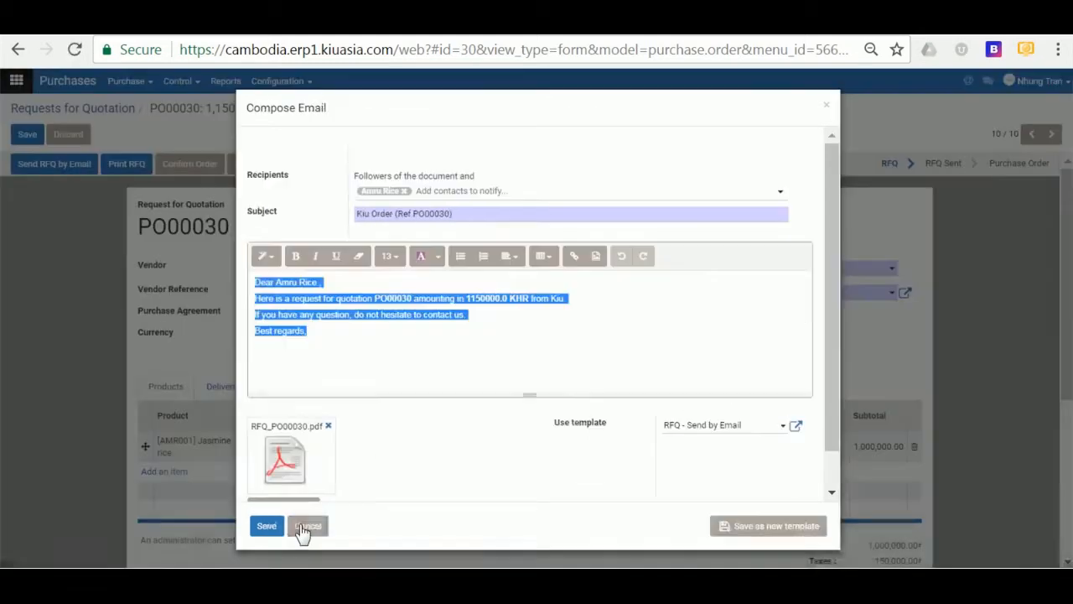
click(295, 457)
- Save RFQ_PO00030.pdf to the Desktop and review it in Chrome's PDF viewer
click(899, 454)
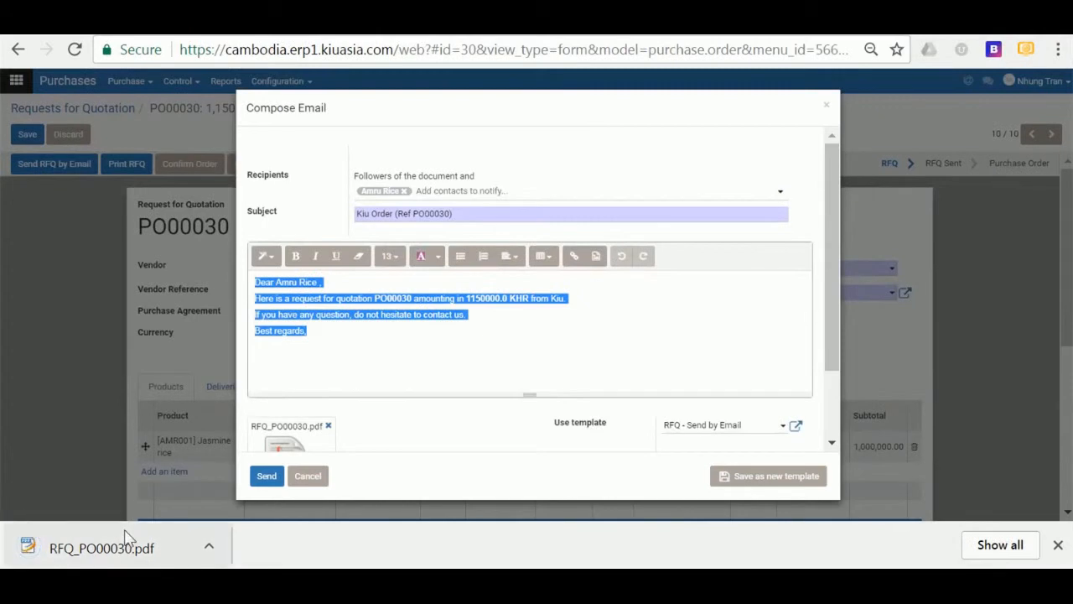
click(86, 555)
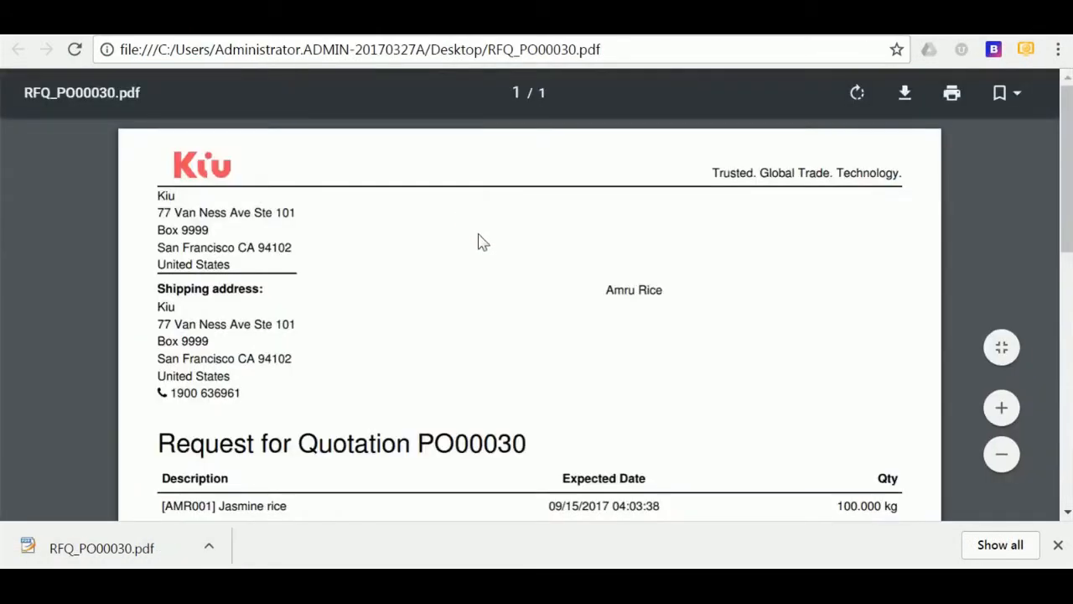
scroll(481, 242, down, 1)
scroll(479, 242, up, 2)
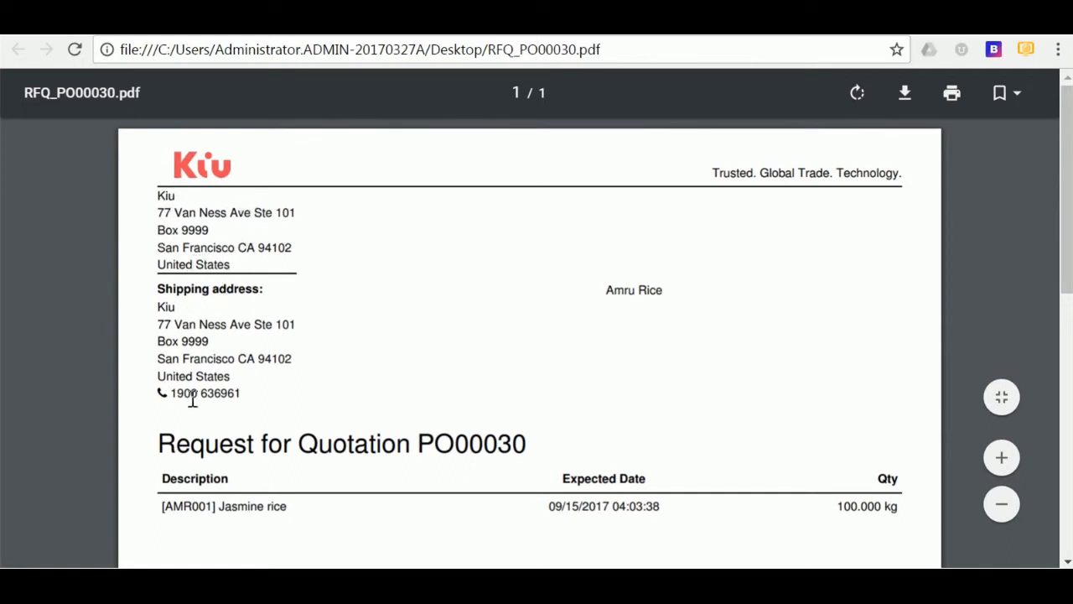
scroll(238, 384, down, 2)
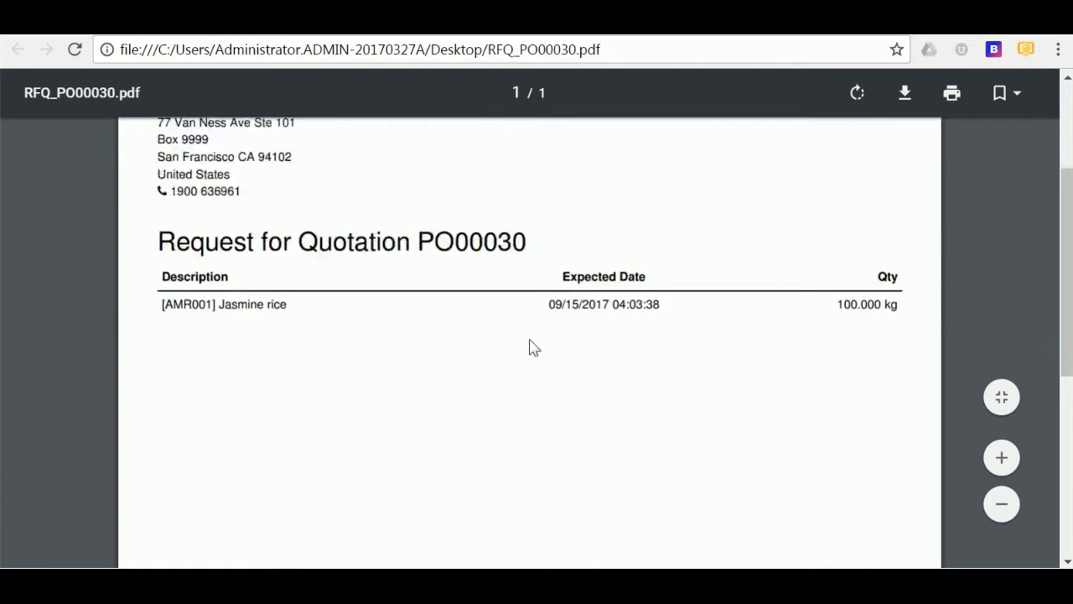
scroll(532, 407, down, 1)
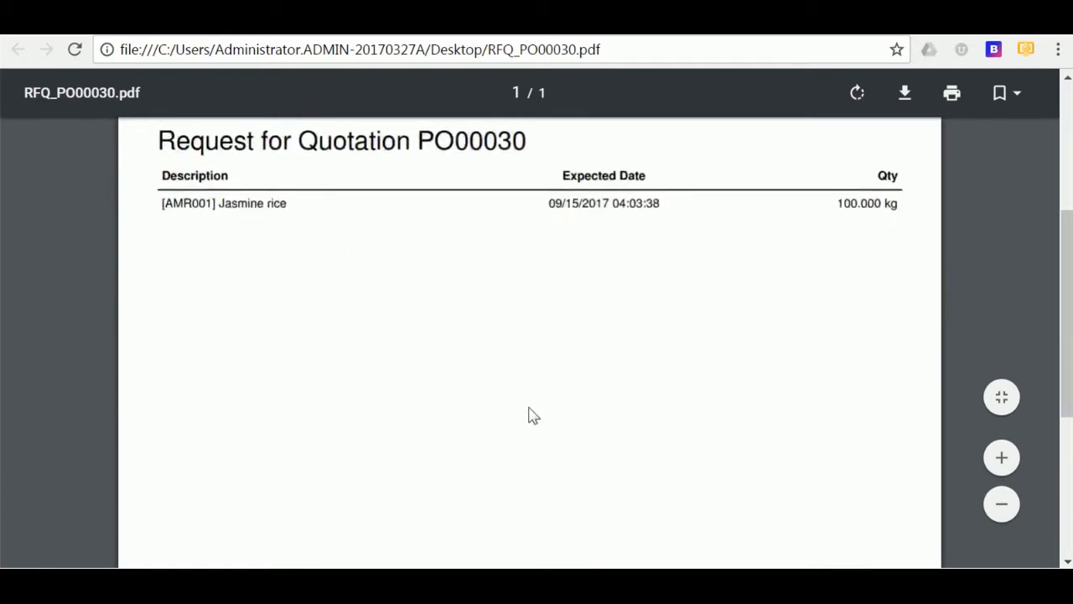
scroll(530, 414, up, 3)
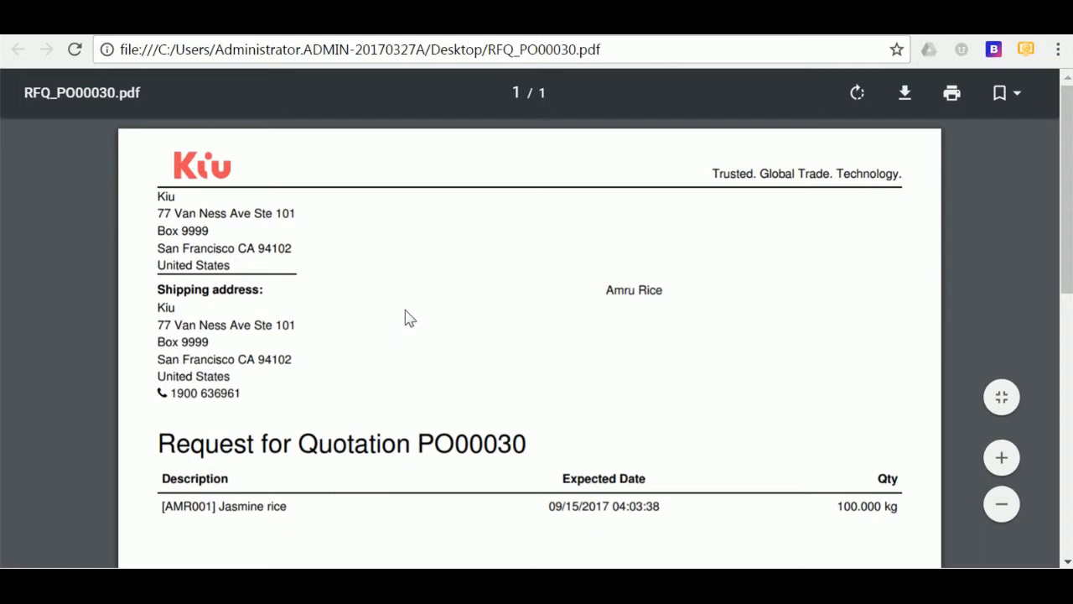
- Return to the Odoo e-mail draft and send the RFQ to Amru Rice
click(524, 35)
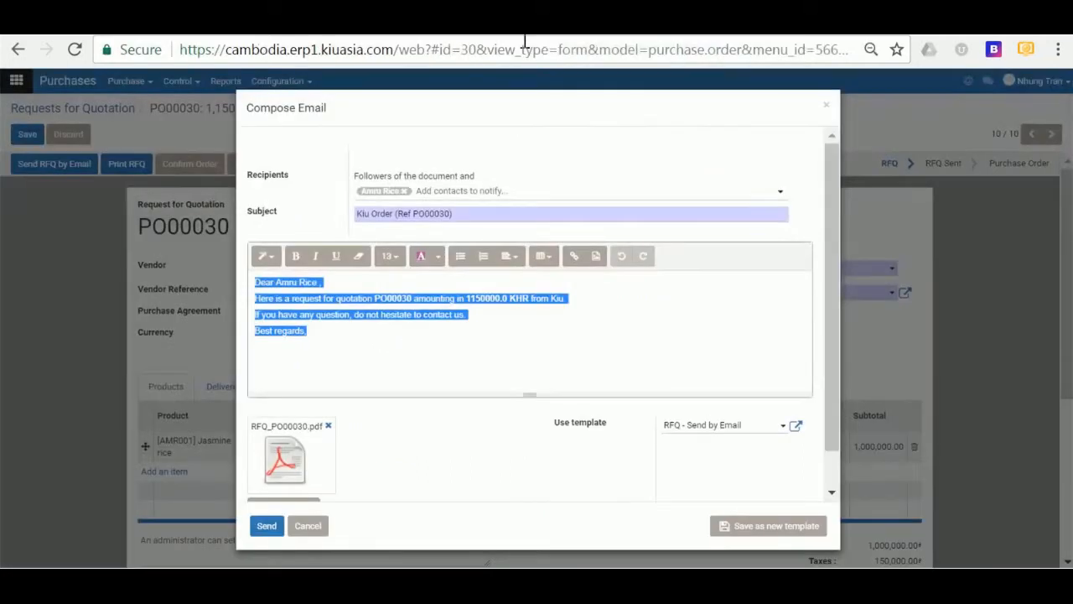
click(490, 463)
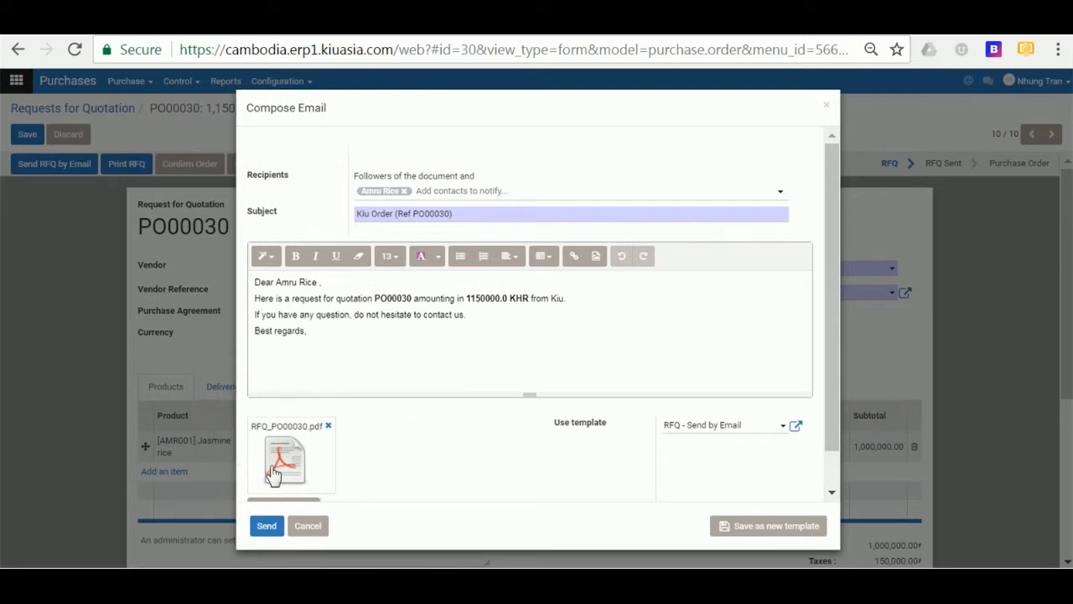
click(261, 526)
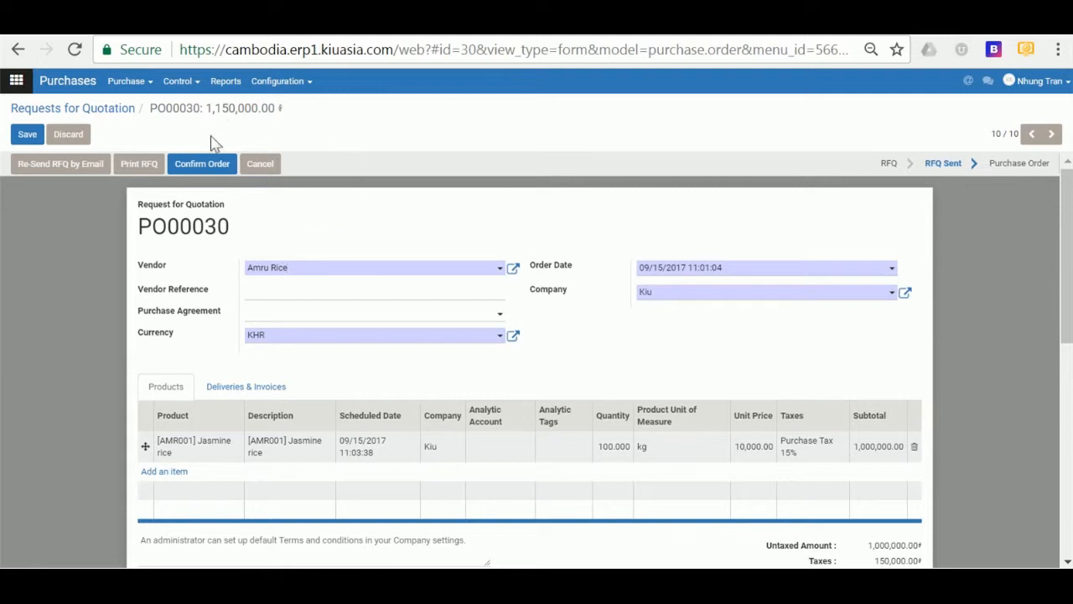
- Confirm PO00030 as a purchase order, then return to it from the Apps menu
click(204, 167)
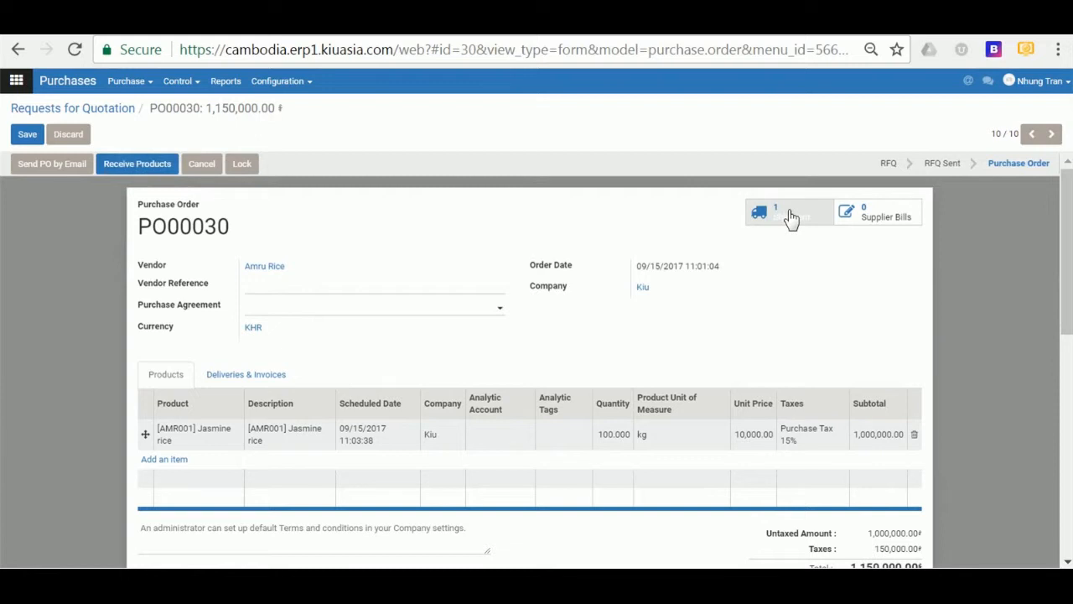
click(16, 80)
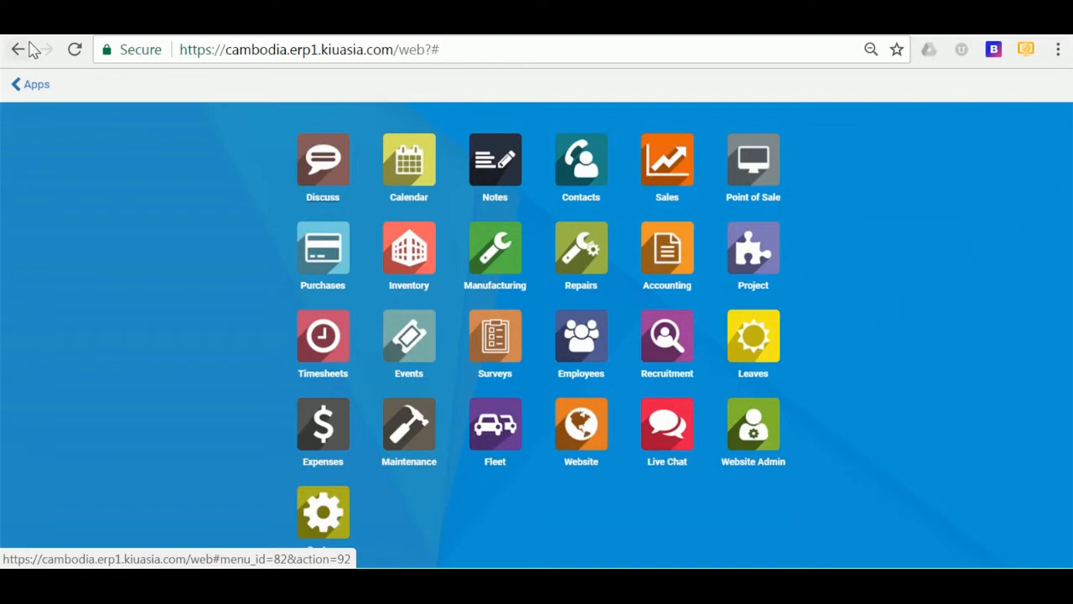
click(15, 83)
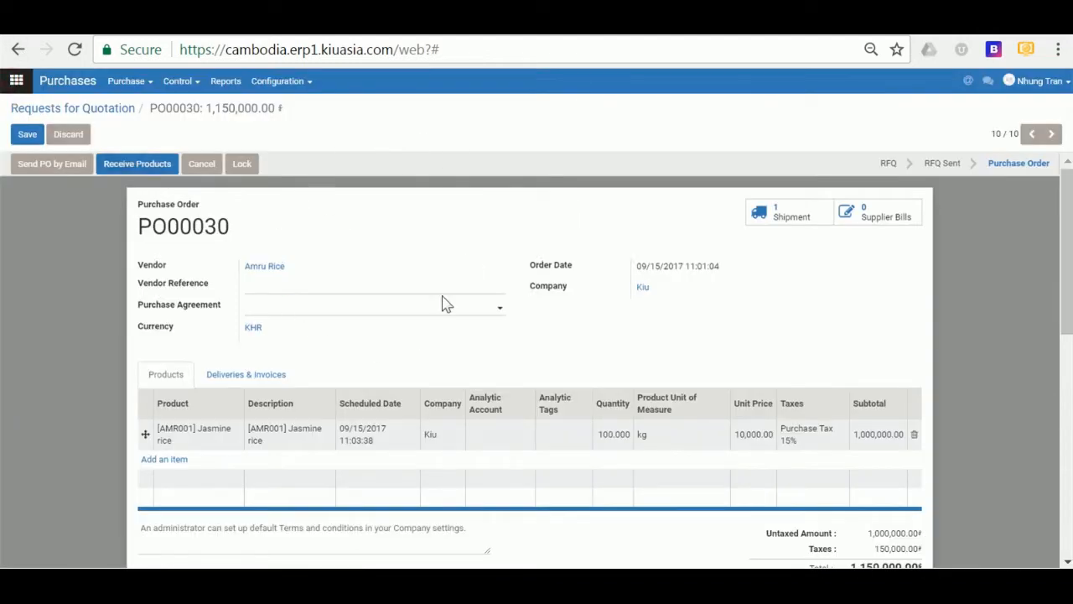
- Open receipt WH/IN/00021 for PO00030's 100 kg of Jasmine rice
click(134, 167)
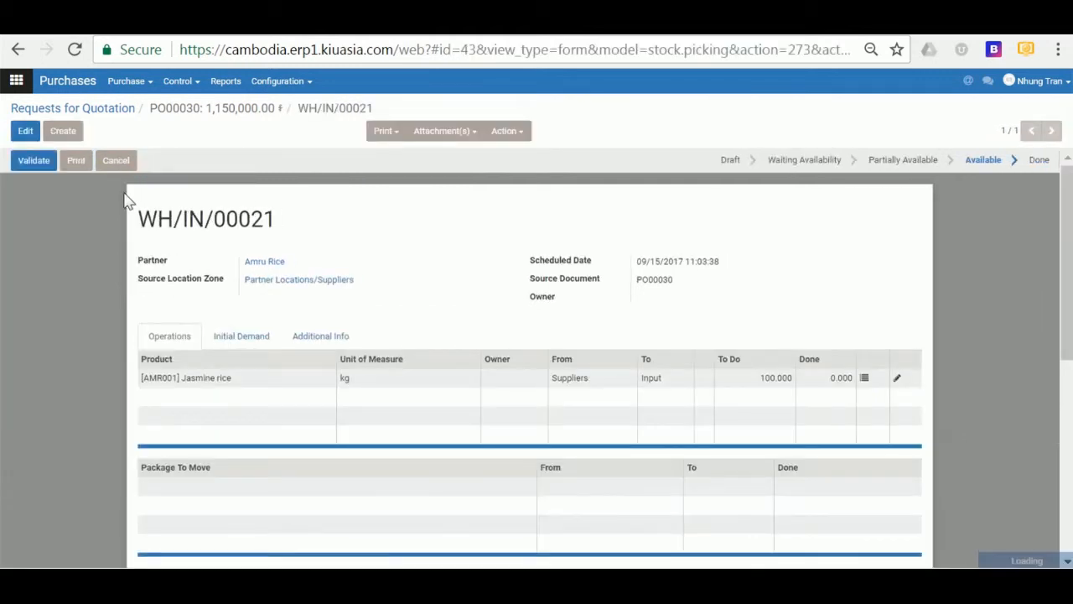
scroll(180, 368, down, 3)
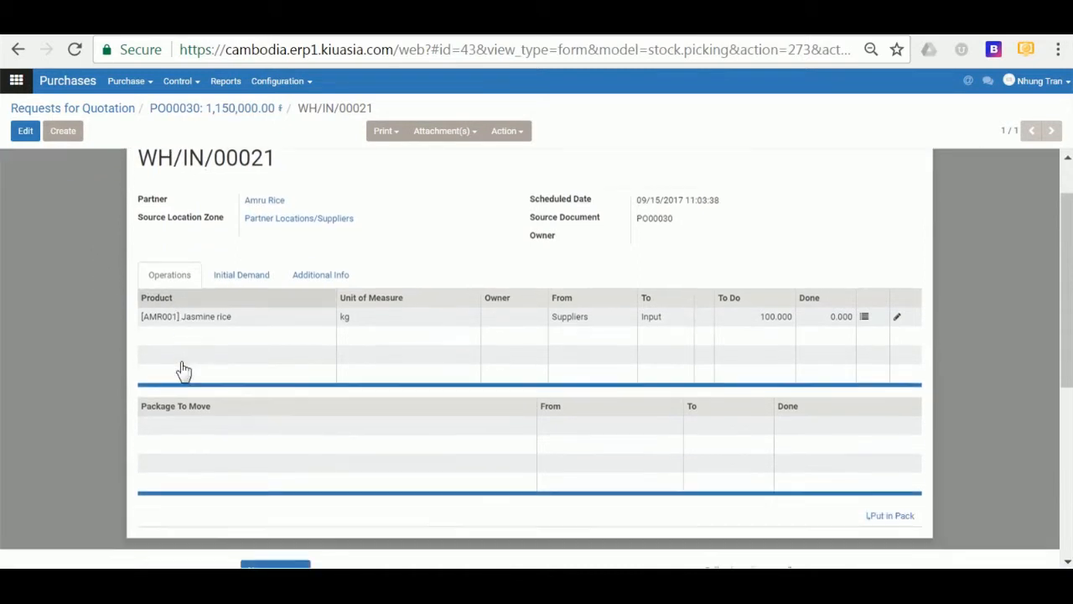
scroll(342, 335, up, 3)
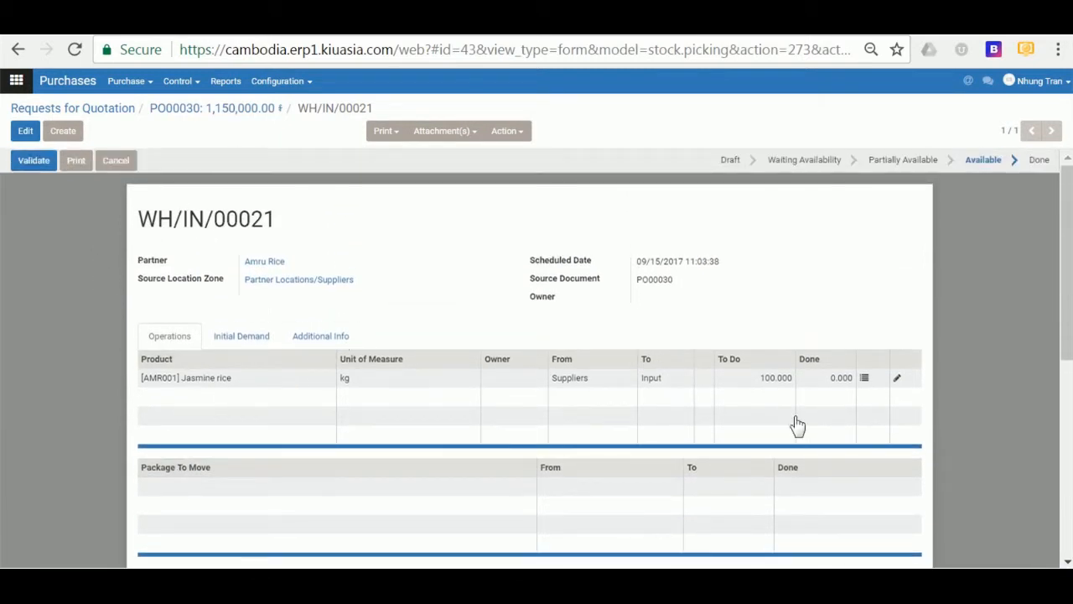
- Create the lot 'Lot Sept 15-2017' in the Jasmine rice line's lot details
click(867, 382)
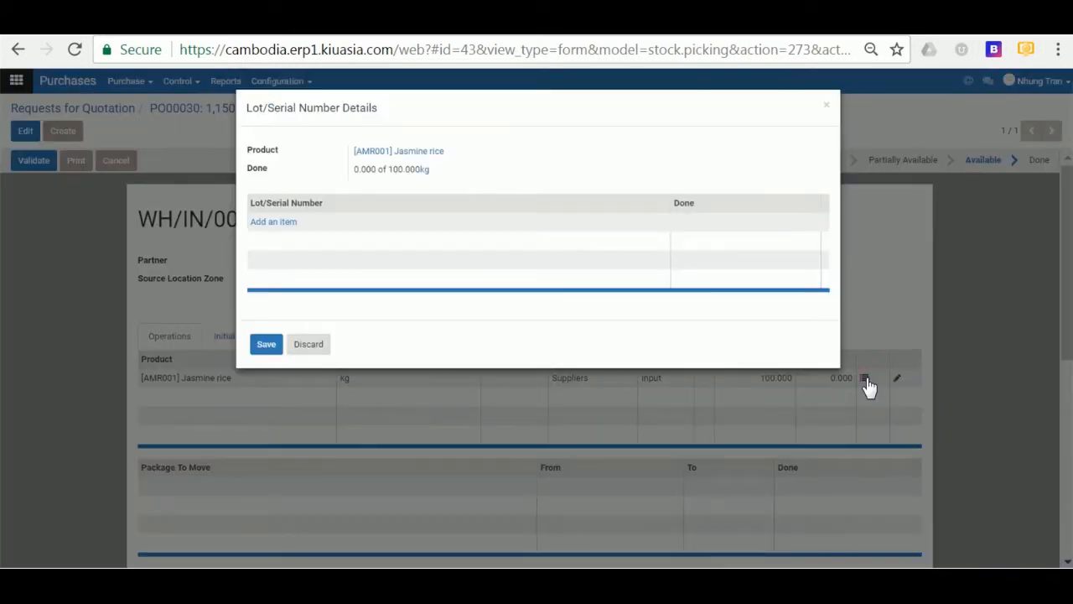
click(277, 222)
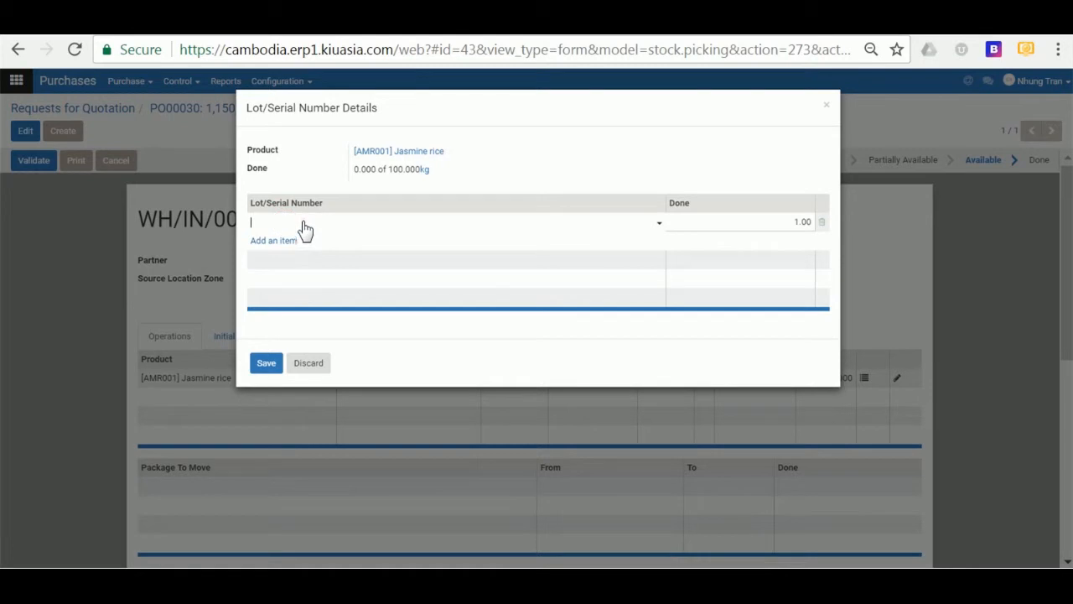
click(303, 223)
text(Lot Sep)
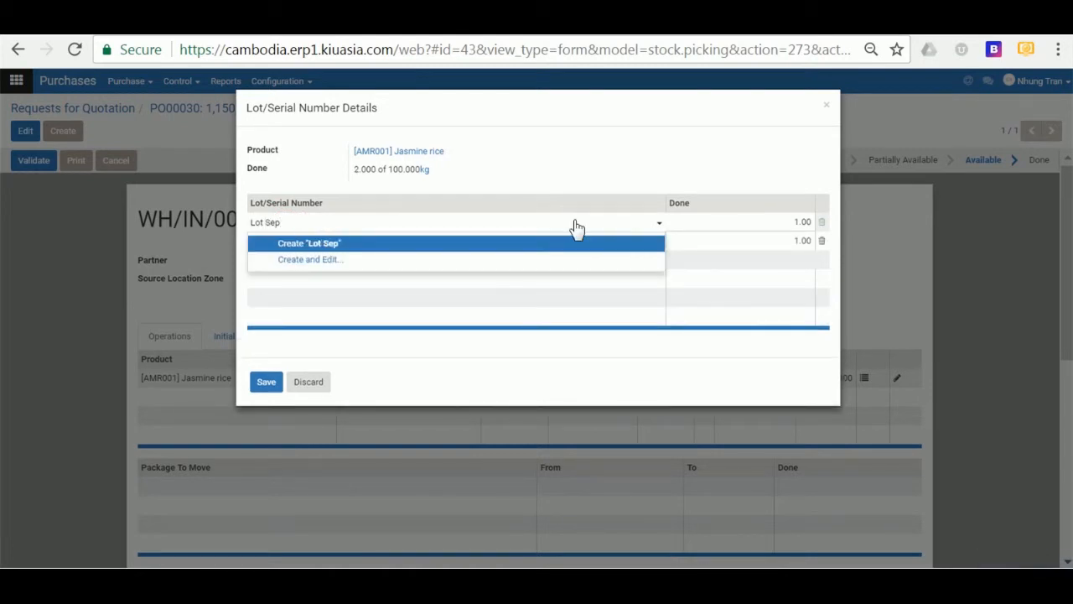
text(t 15-2017)
key(Return)
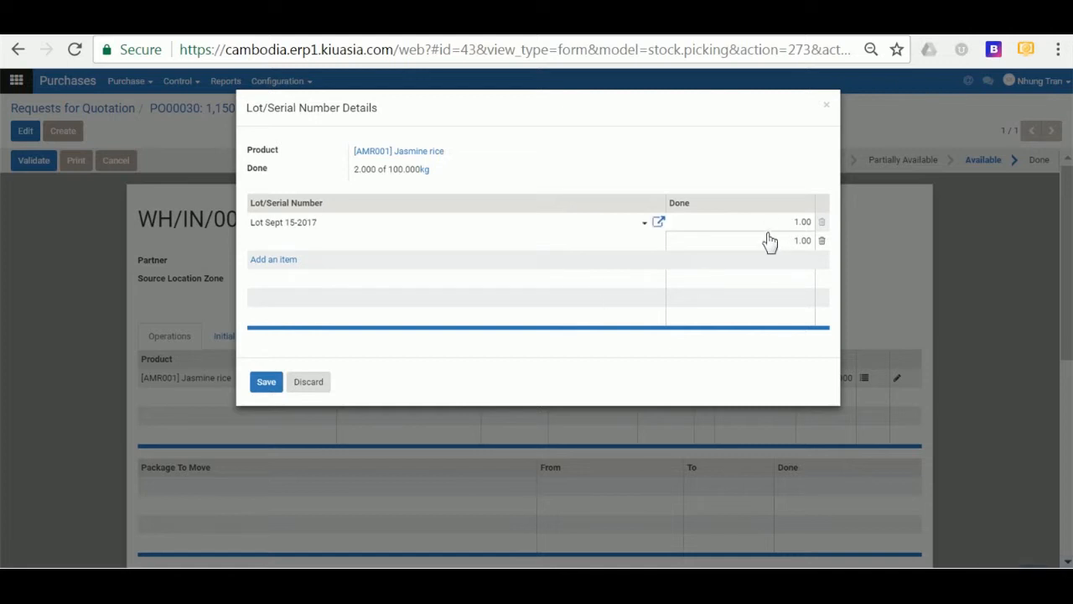
- Delete the extra lot row, assign Lot Sept 15-2017 with 100 done, and save
click(778, 220)
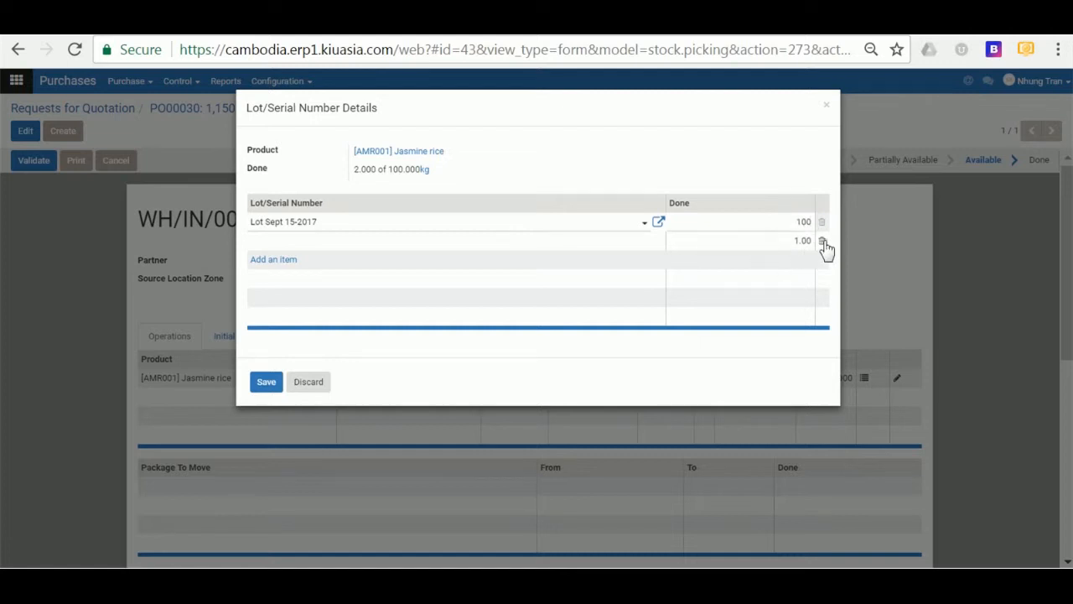
click(822, 241)
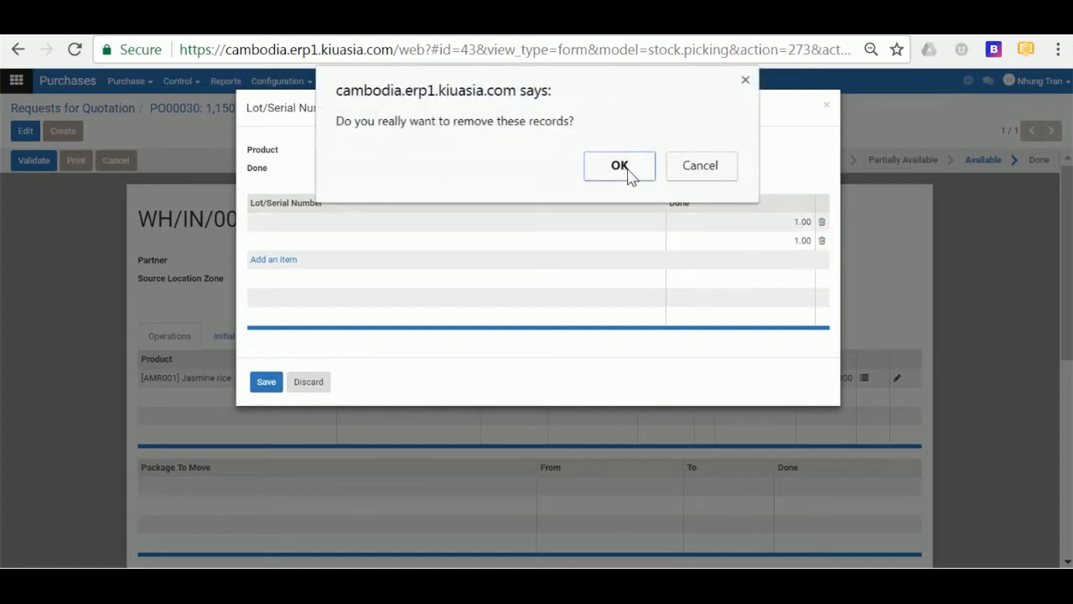
click(620, 166)
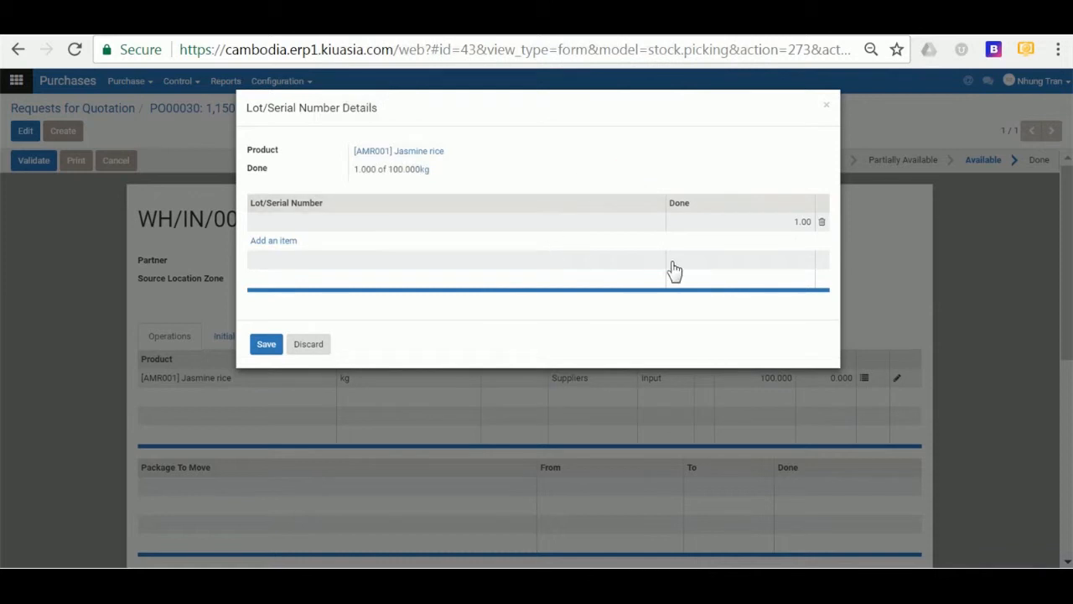
click(550, 226)
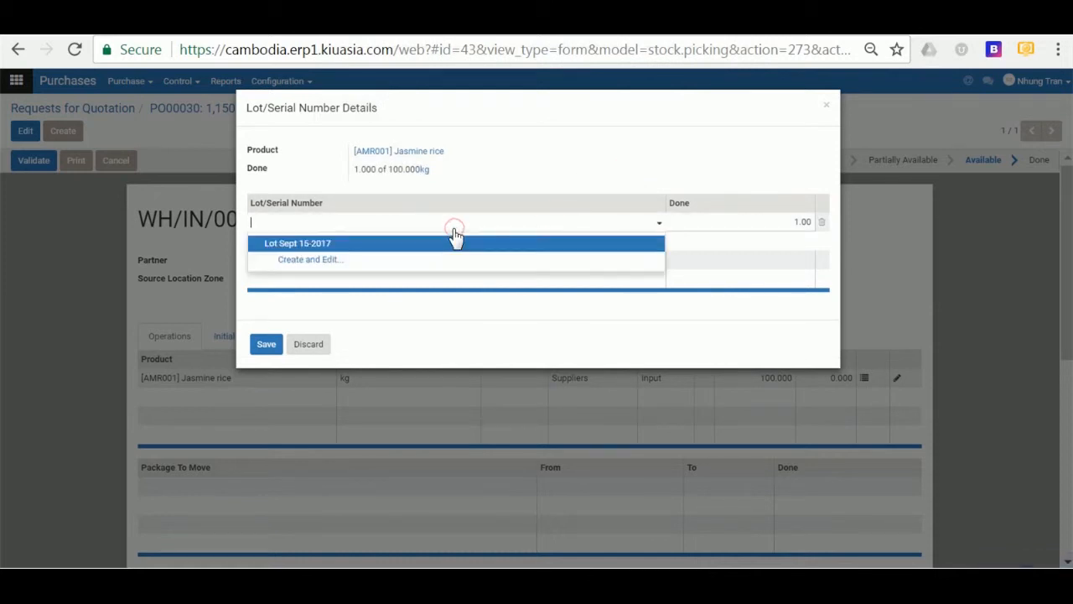
click(425, 239)
drag(778, 219, 835, 220)
text(100)
click(615, 329)
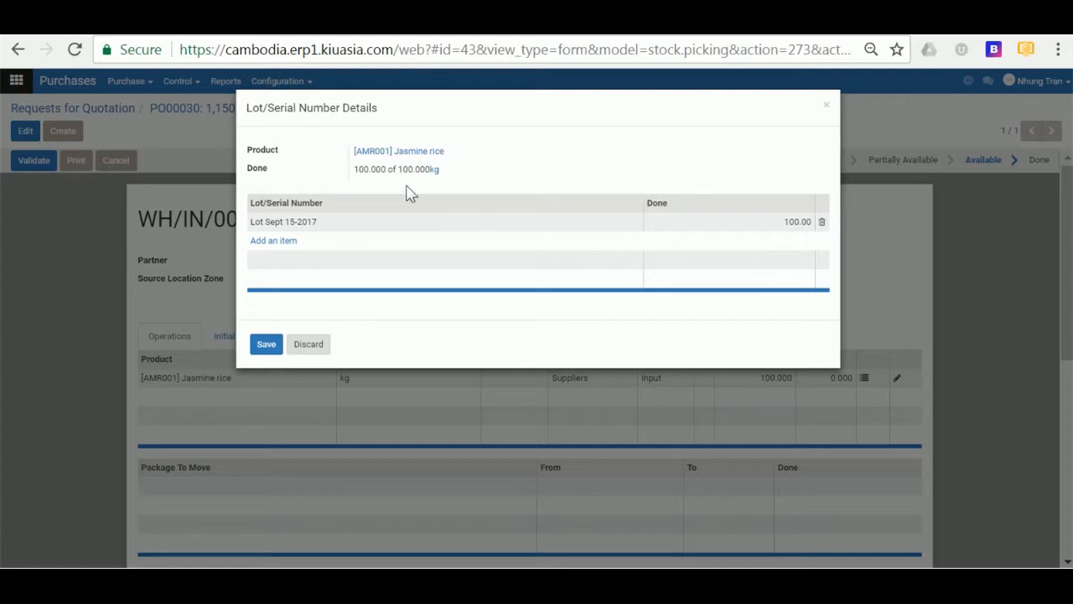
click(266, 345)
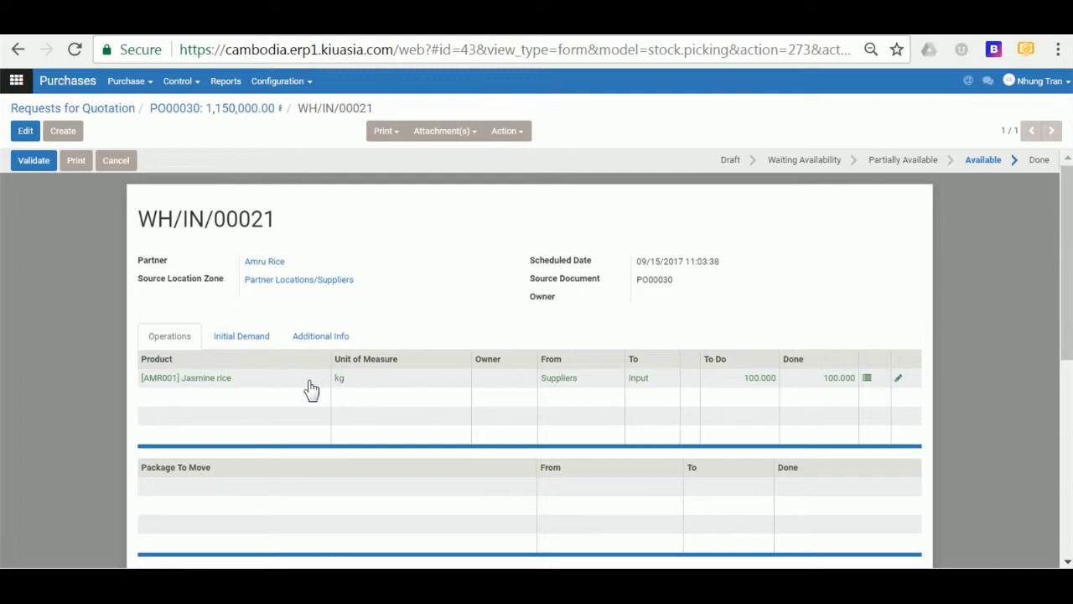
- Validate receipt WH/IN/00021 and review its Additional Info before returning to Operations
click(29, 164)
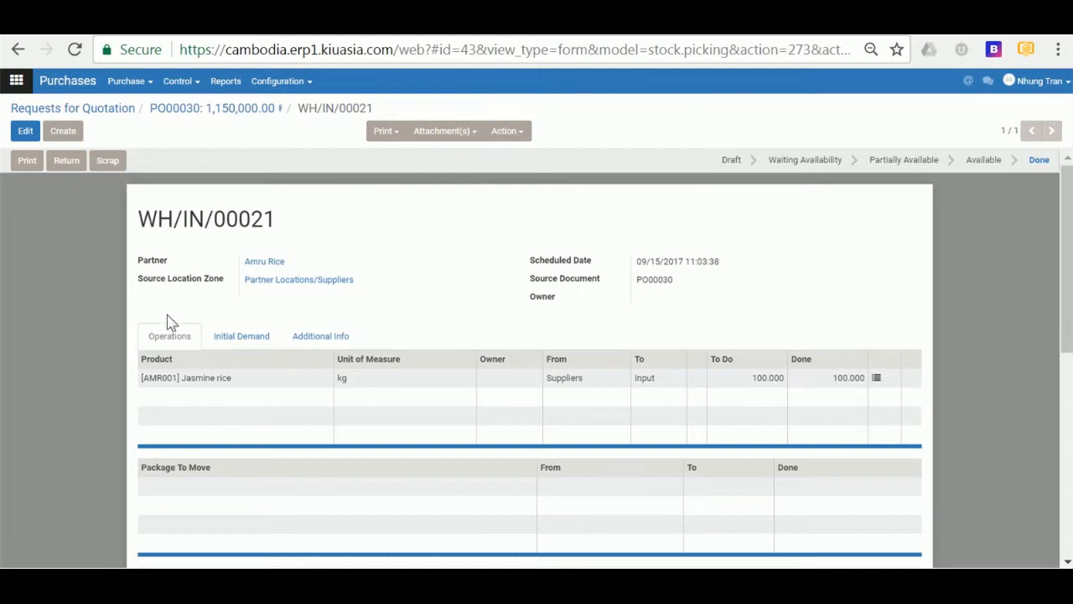
click(311, 336)
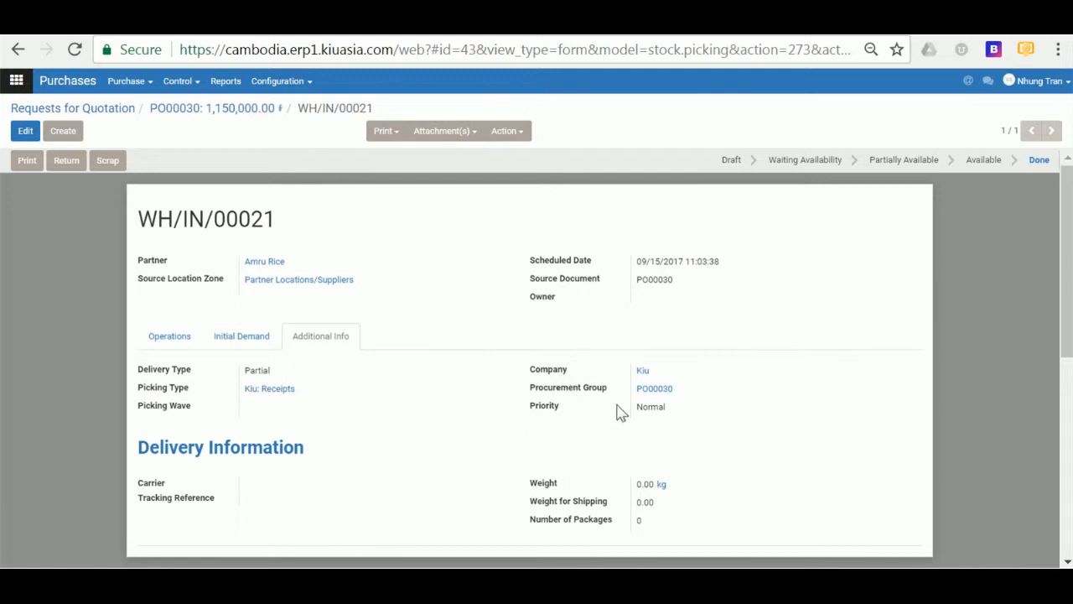
click(170, 337)
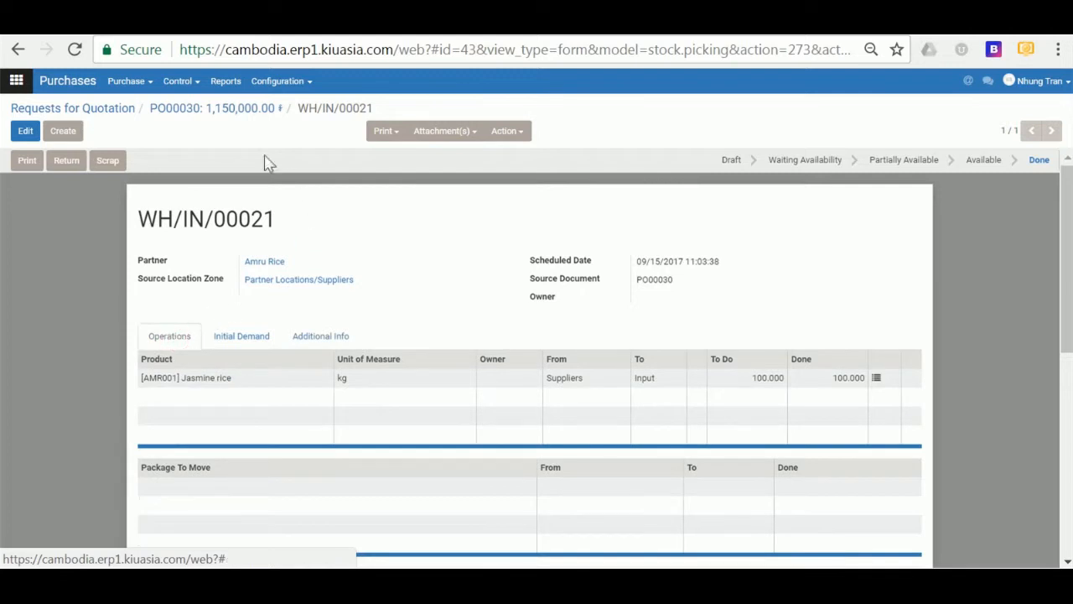
- From PO00030's Supplier Bills, create a draft Amru Rice bill for 100 kg Jasmine rice, totalling 1,150,000.00
click(201, 109)
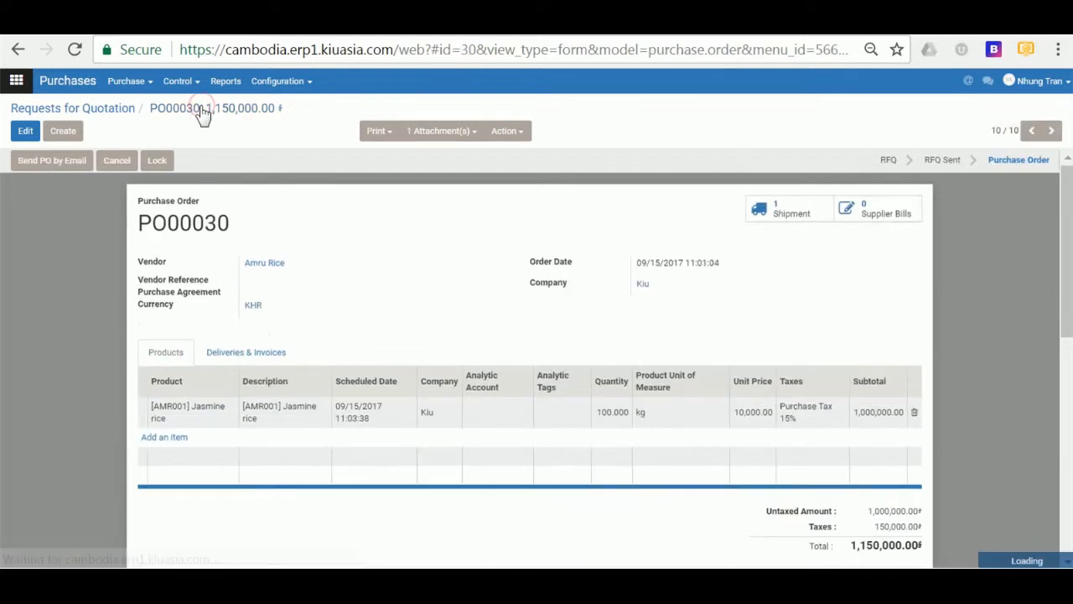
click(897, 214)
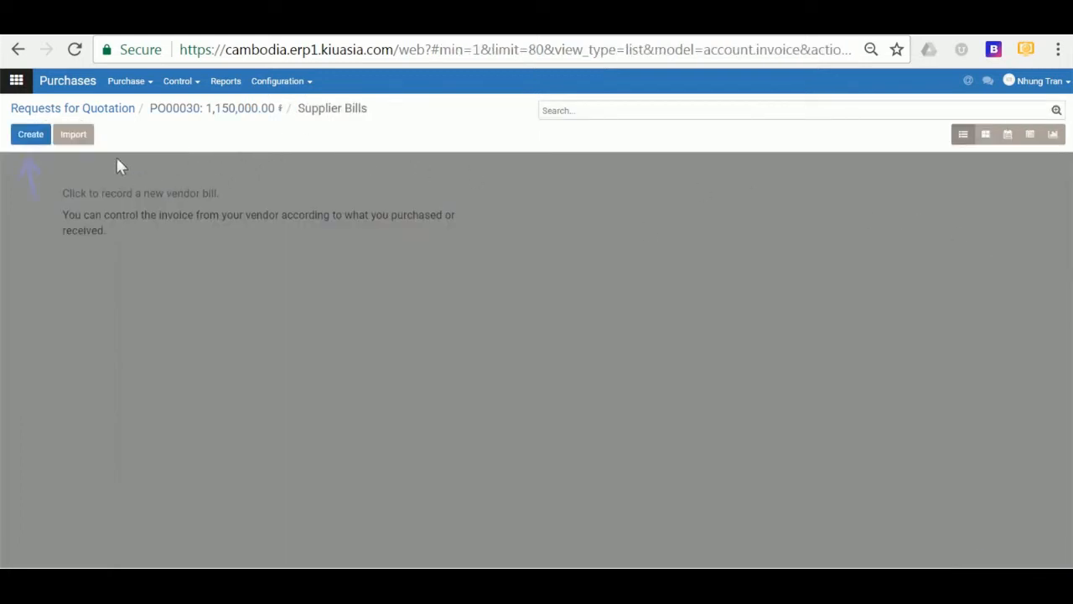
click(32, 135)
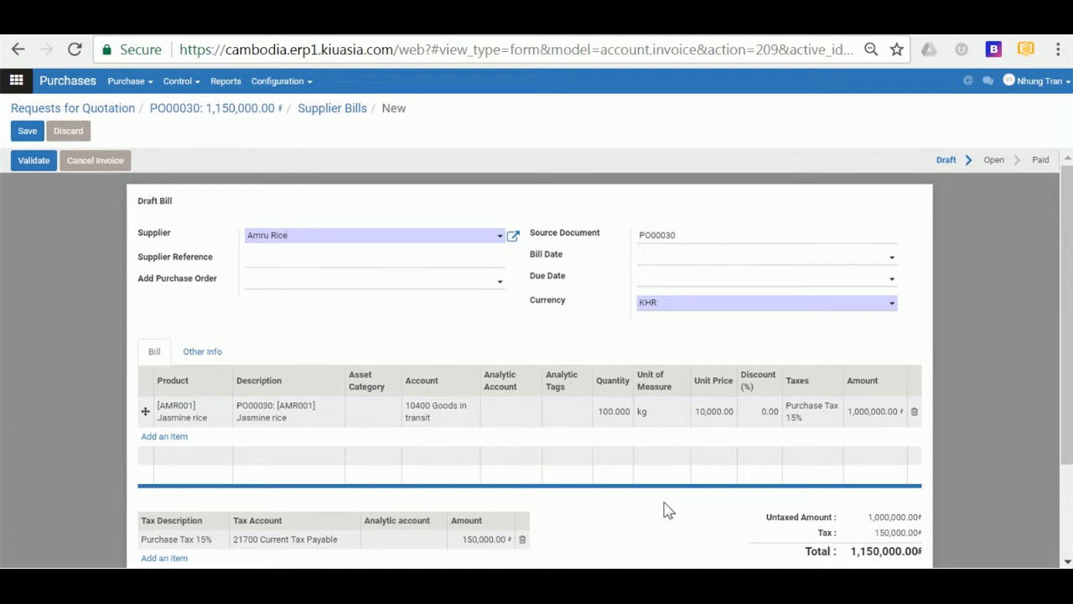
scroll(668, 509, down, 2)
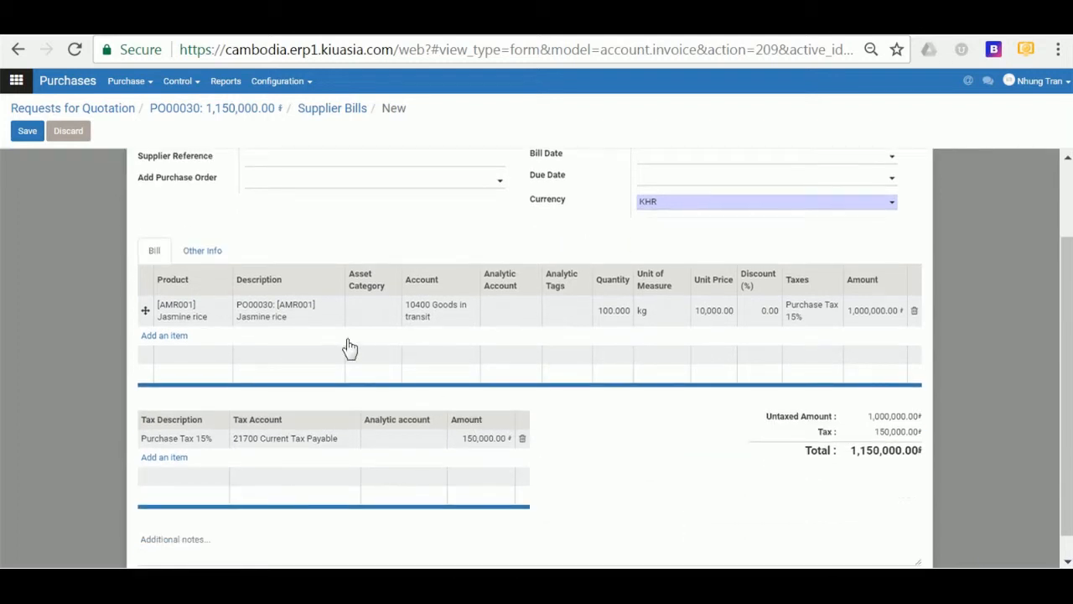
scroll(348, 347, up, 2)
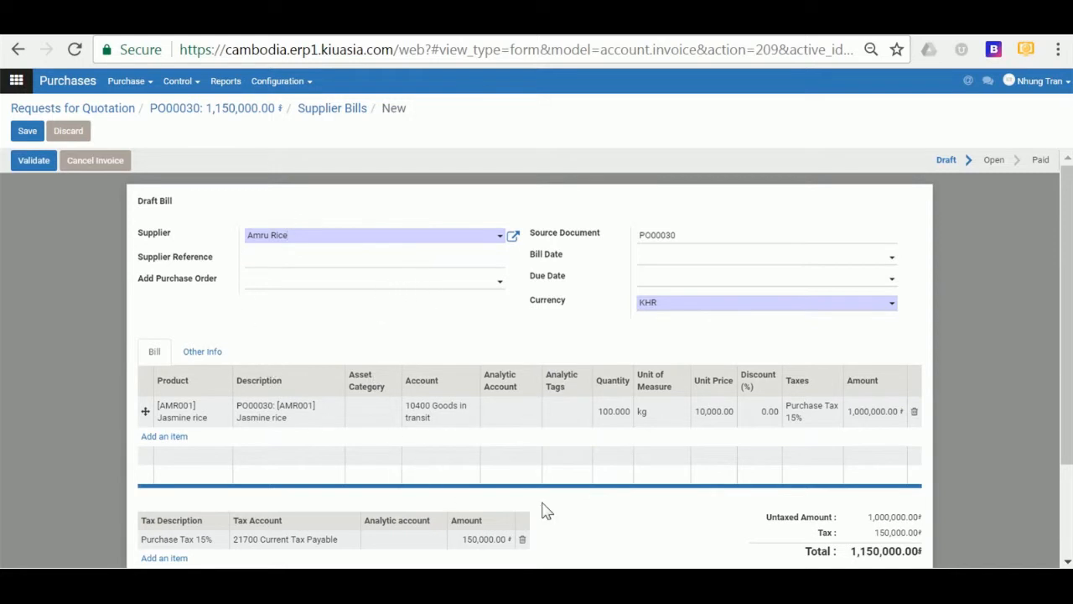
click(614, 414)
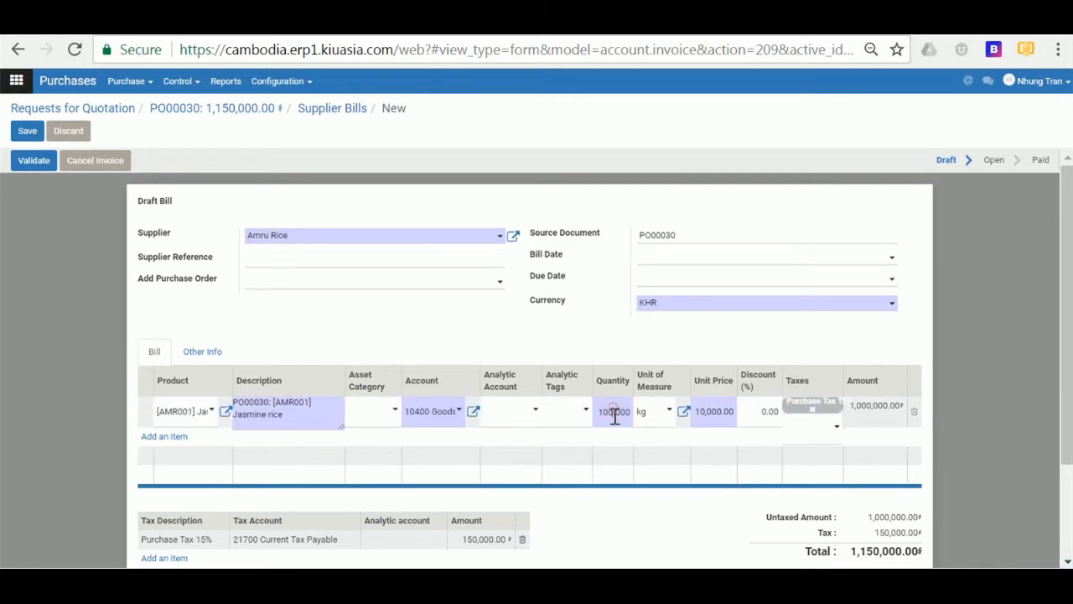
drag(601, 412, 633, 417)
text(50)
click(610, 334)
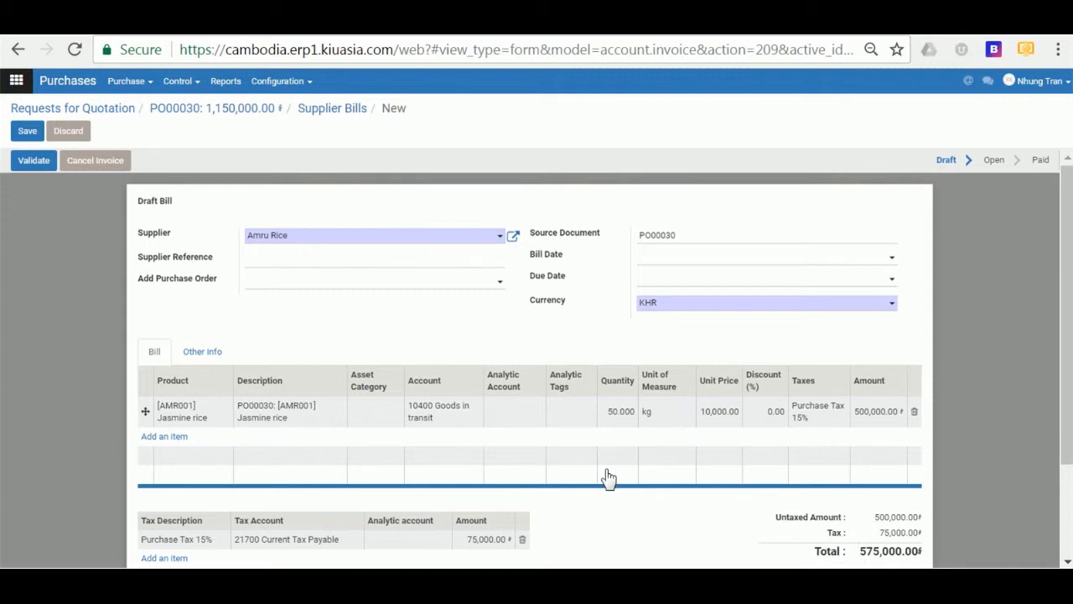
click(621, 416)
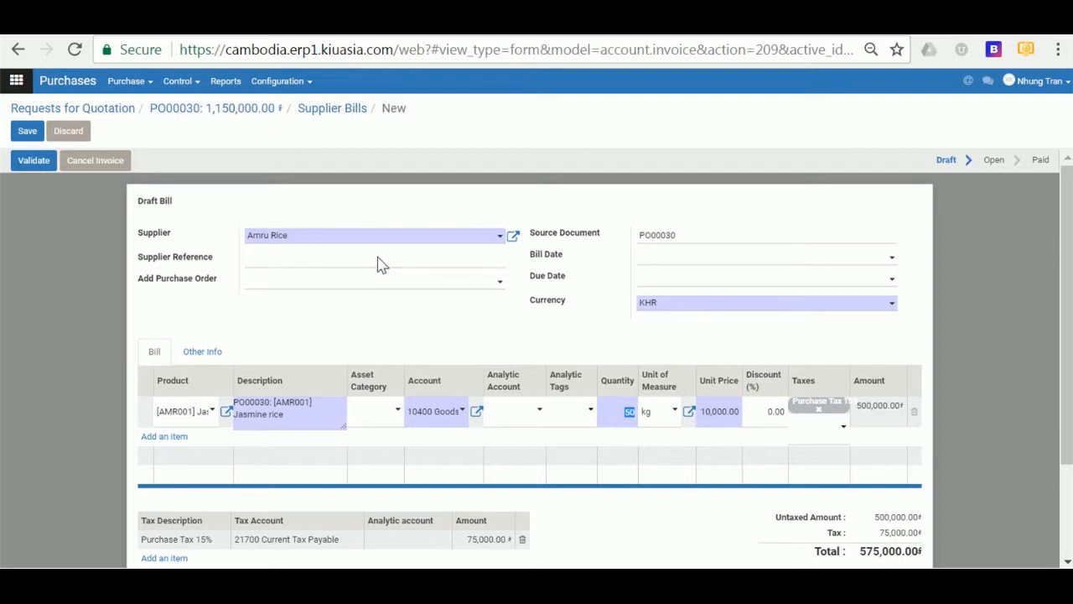
text(100)
click(390, 324)
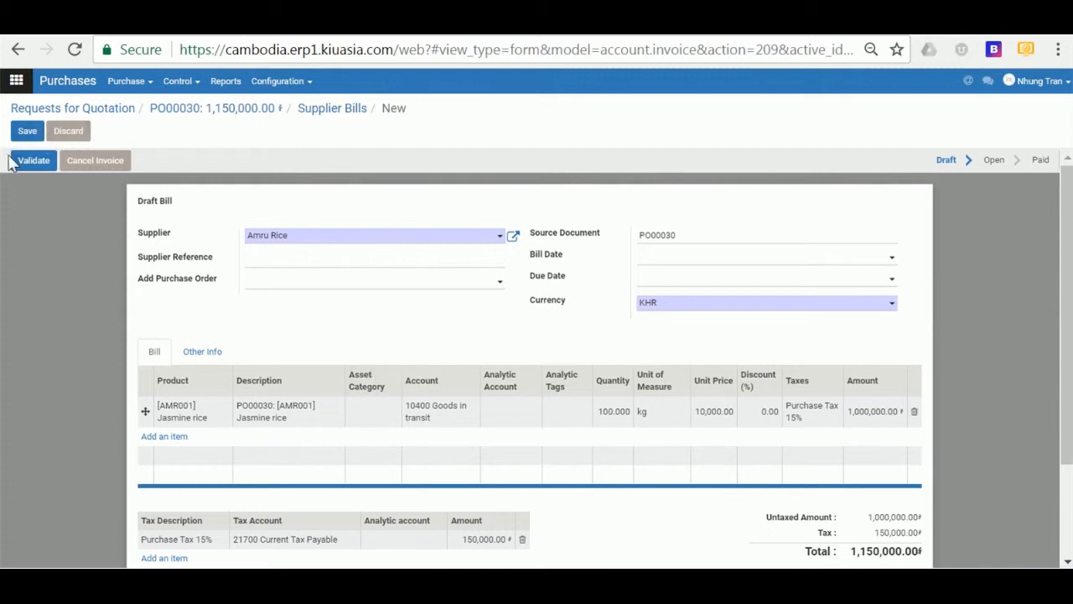
- Validate the draft bill so it becomes BILL/2017/0002, Open, for 1,150,000.00
click(31, 166)
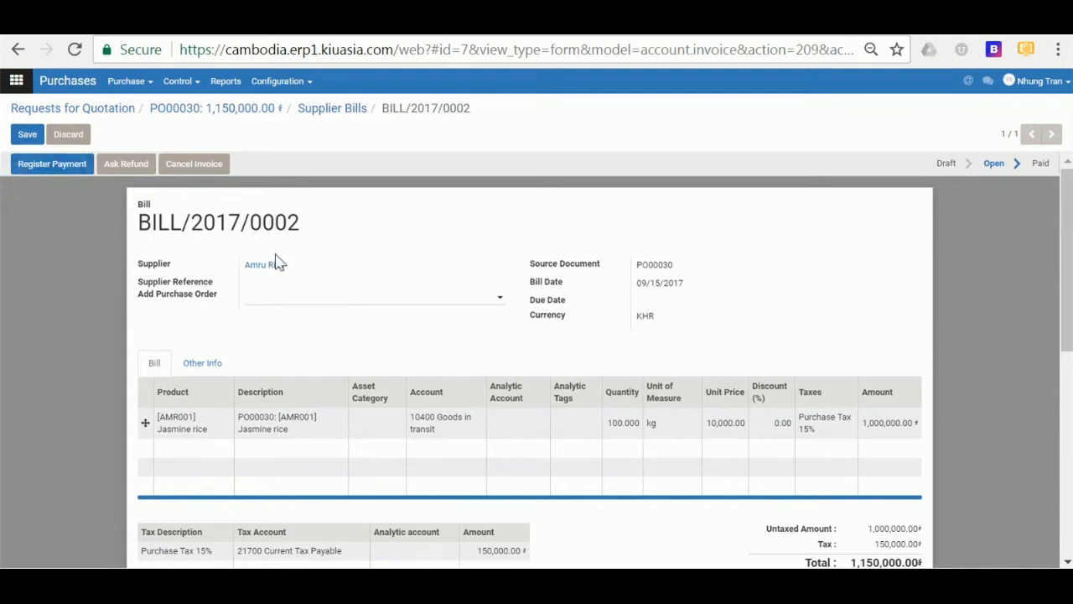
click(147, 83)
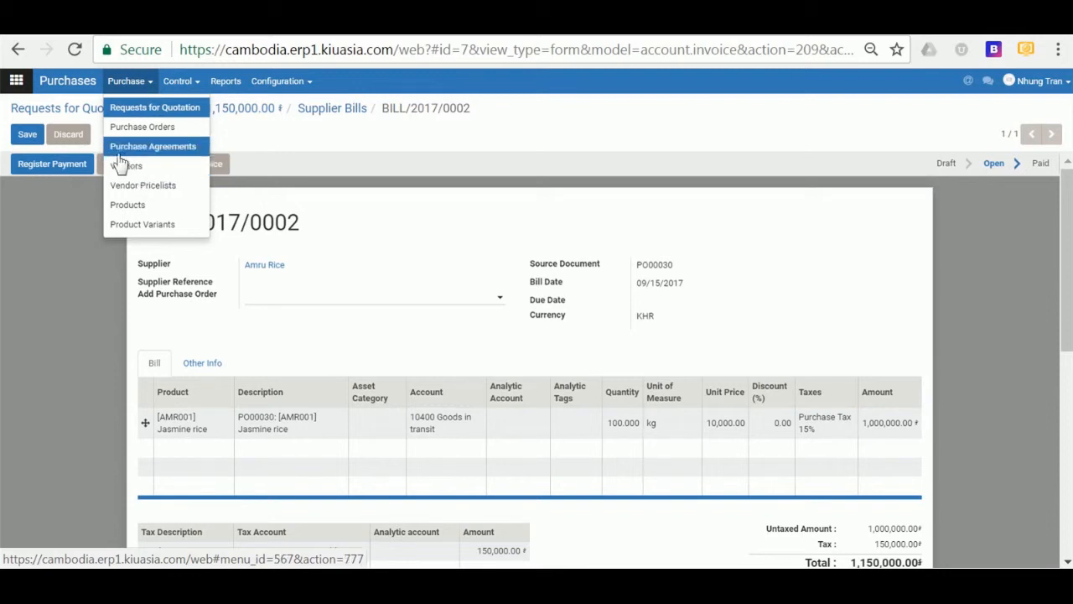
- View Vendor Pricelists, including Amru Rice's [AMR001] Jasmine rice at 10,000.00
click(152, 193)
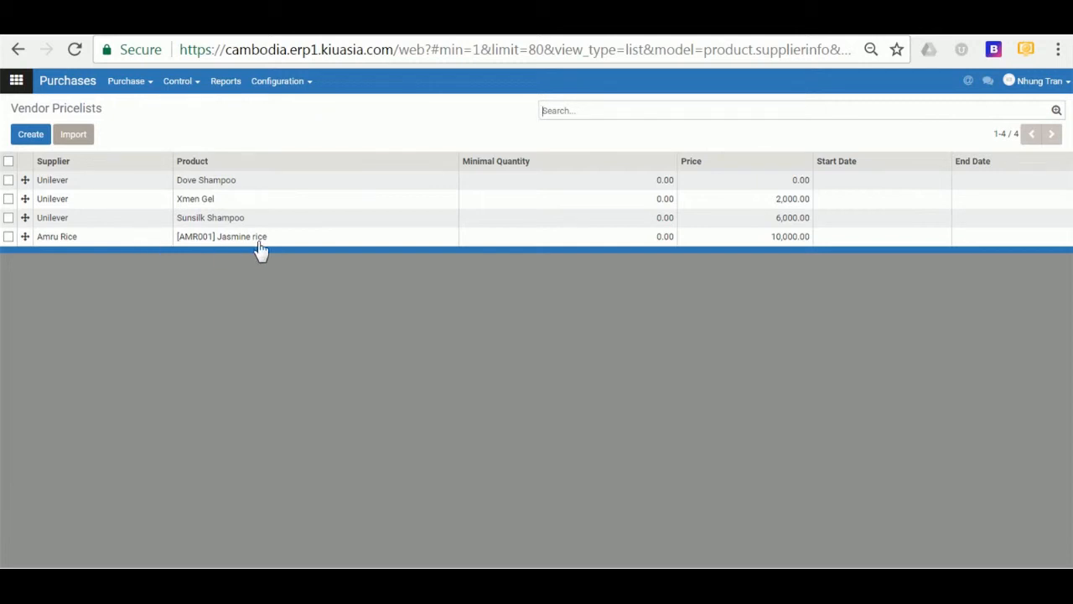
click(139, 83)
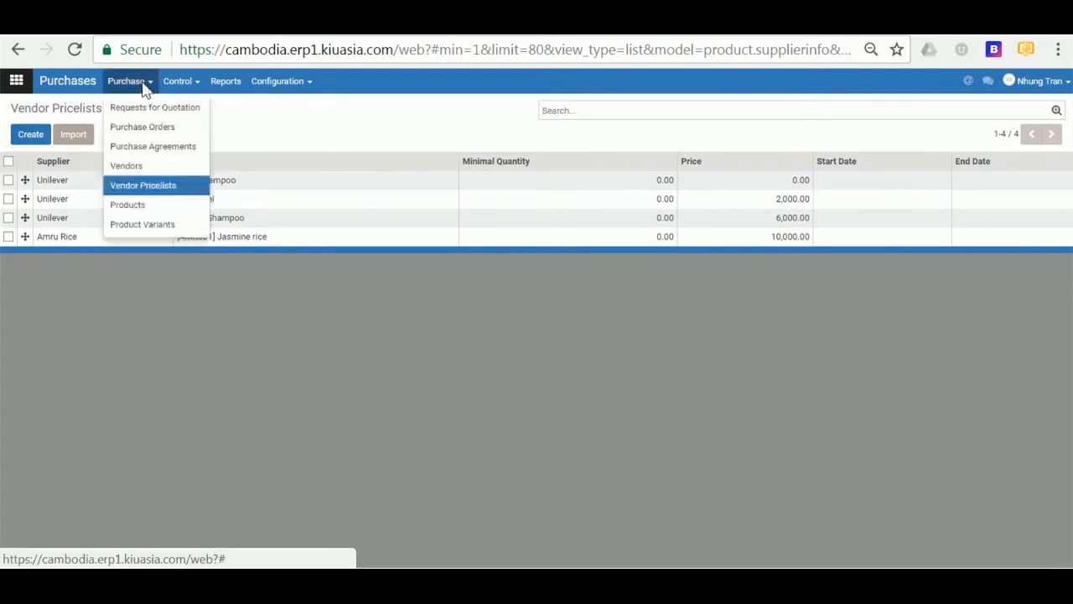
- Browse Product Variants, then open Control > Incoming Products showing four to-do shampoo receipts
click(153, 226)
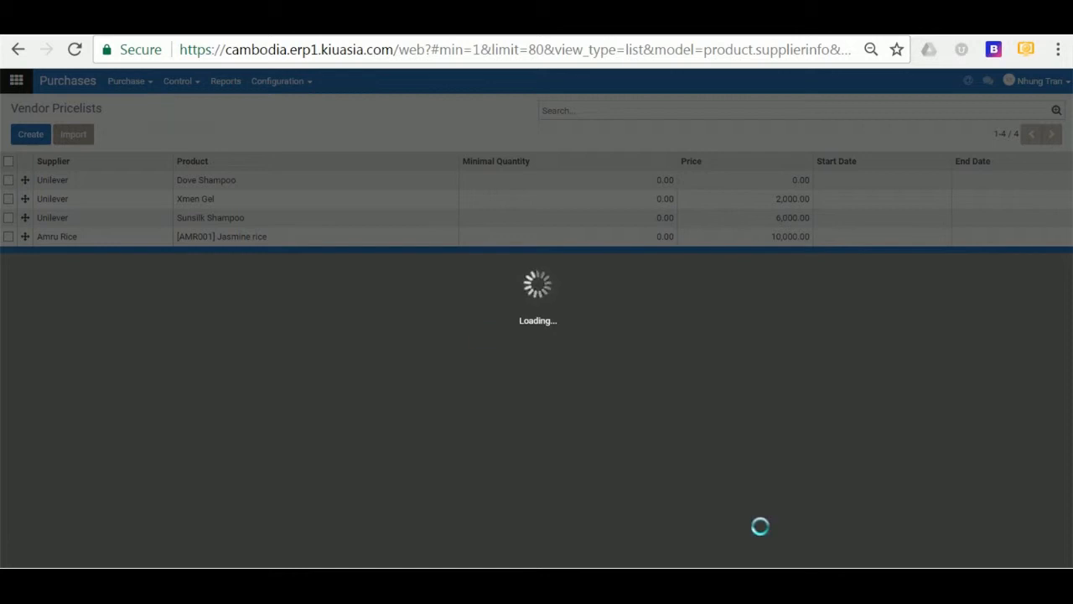
click(903, 585)
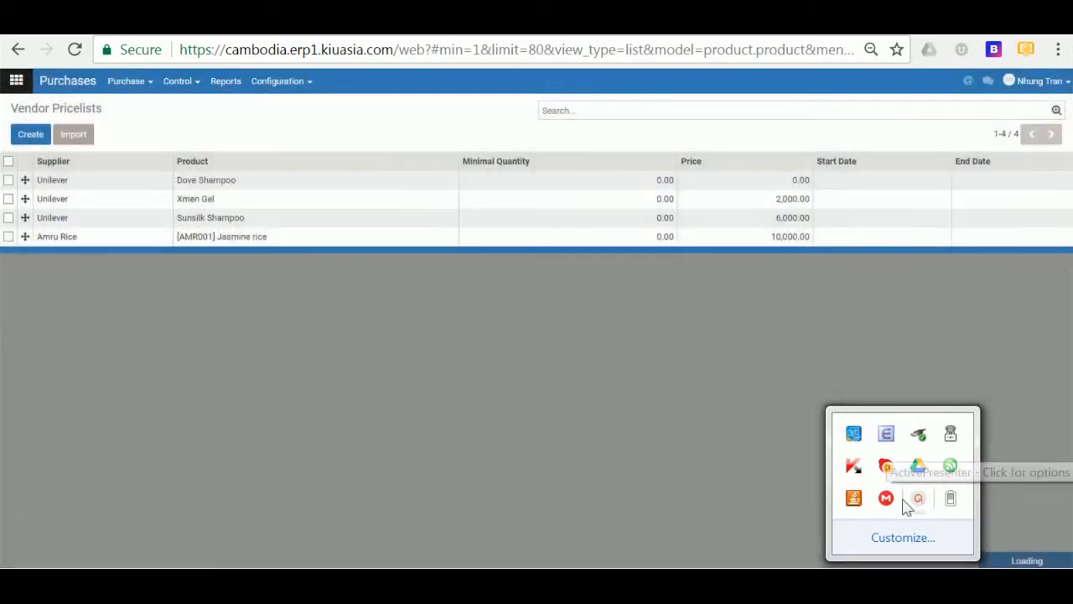
click(187, 132)
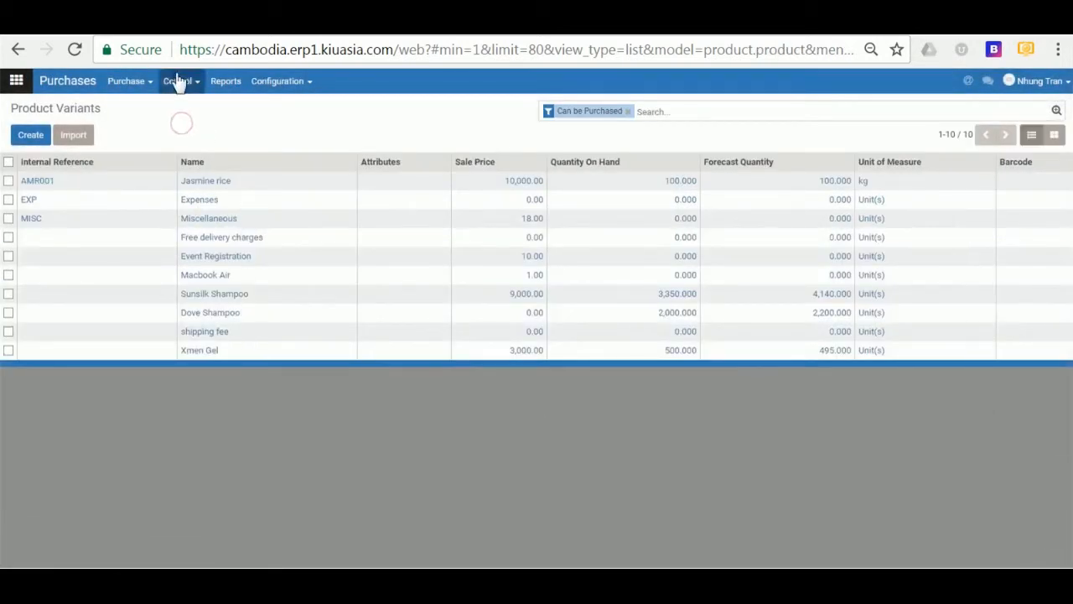
click(179, 80)
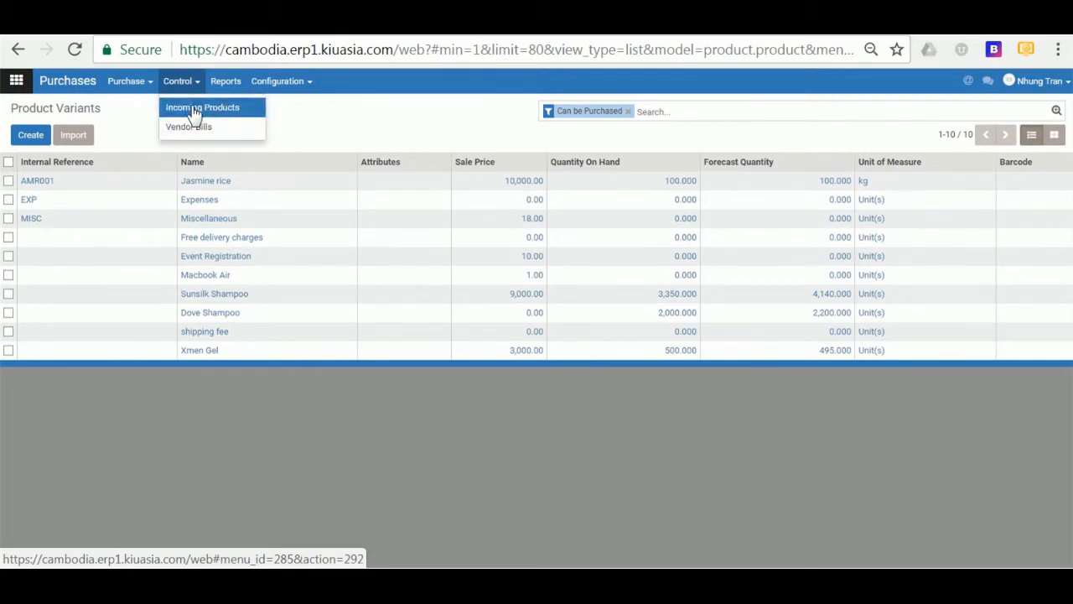
click(196, 113)
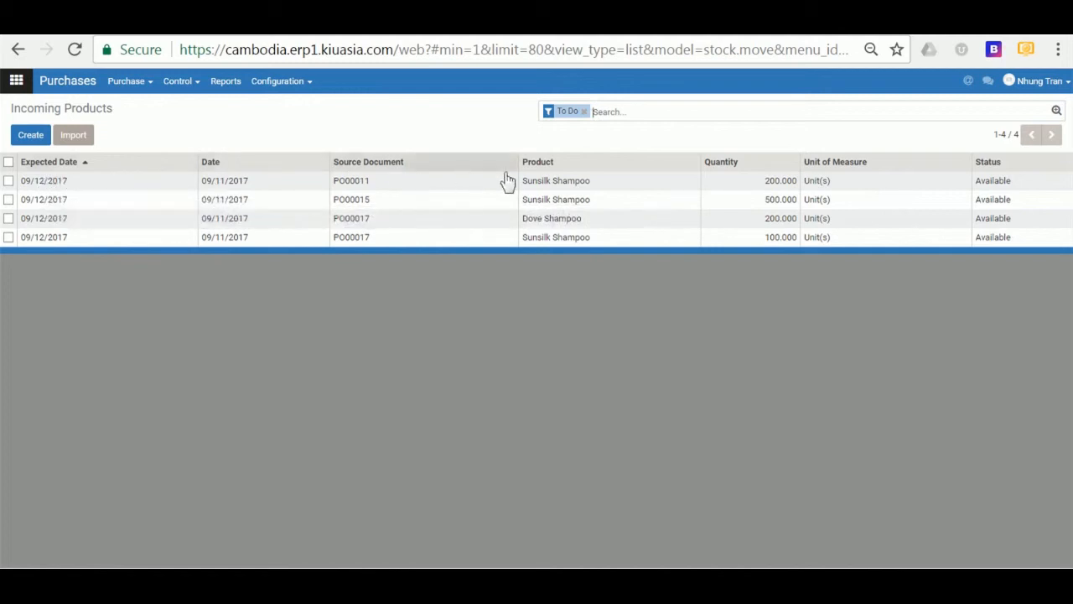
- Inspect the first Sunsilk Shampoo move, then drop the To Do filter to list all 22 moves
click(550, 182)
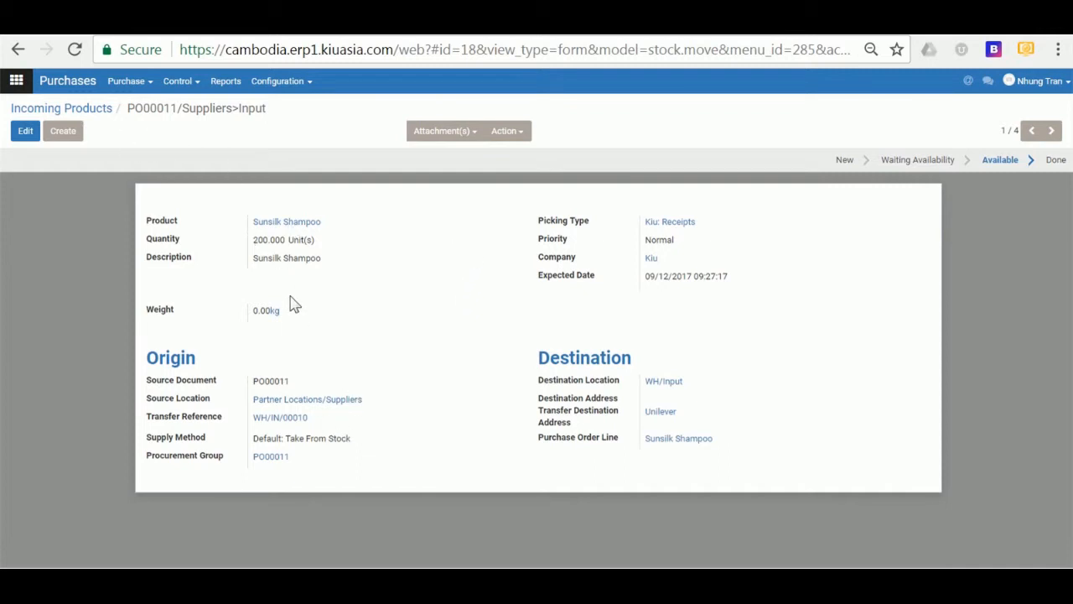
click(28, 134)
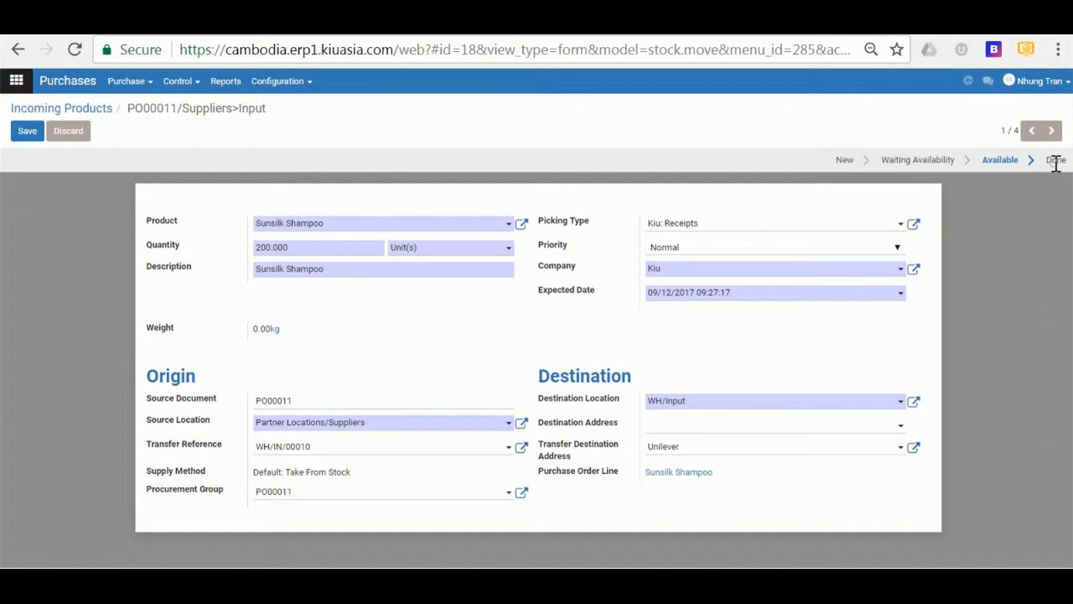
click(99, 111)
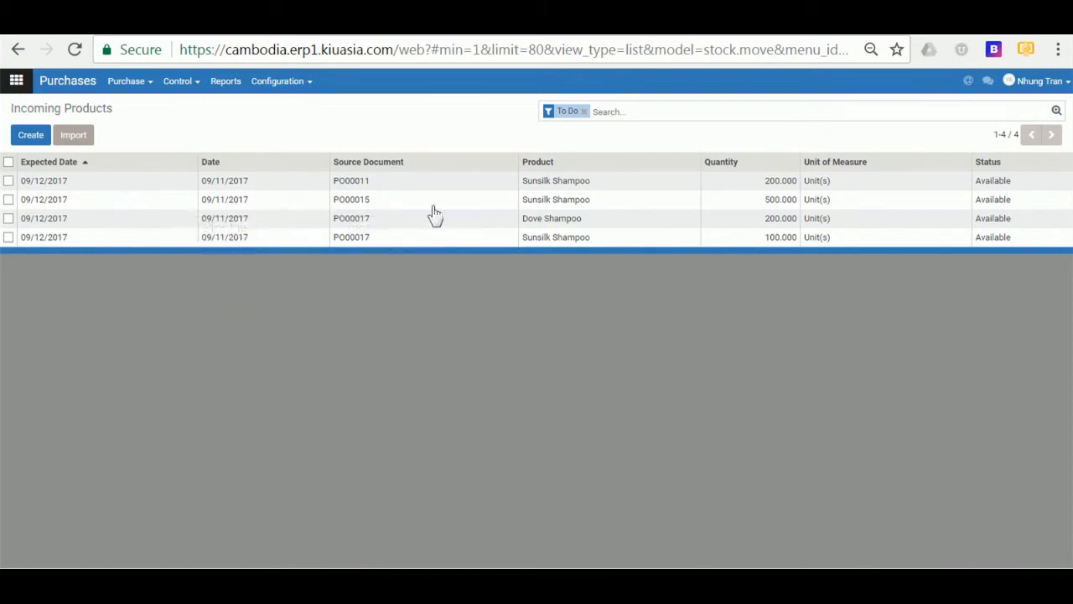
click(584, 112)
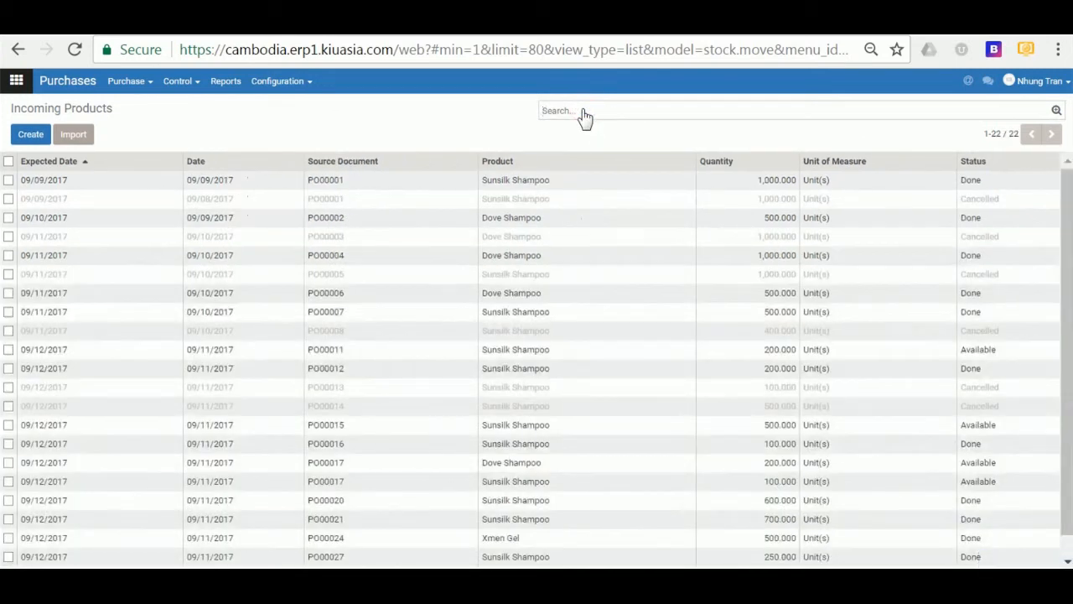
- Open Control > Vendor Bills, then view the Purchase Analysis totalling 36,006,000.00 for September 2017
click(180, 84)
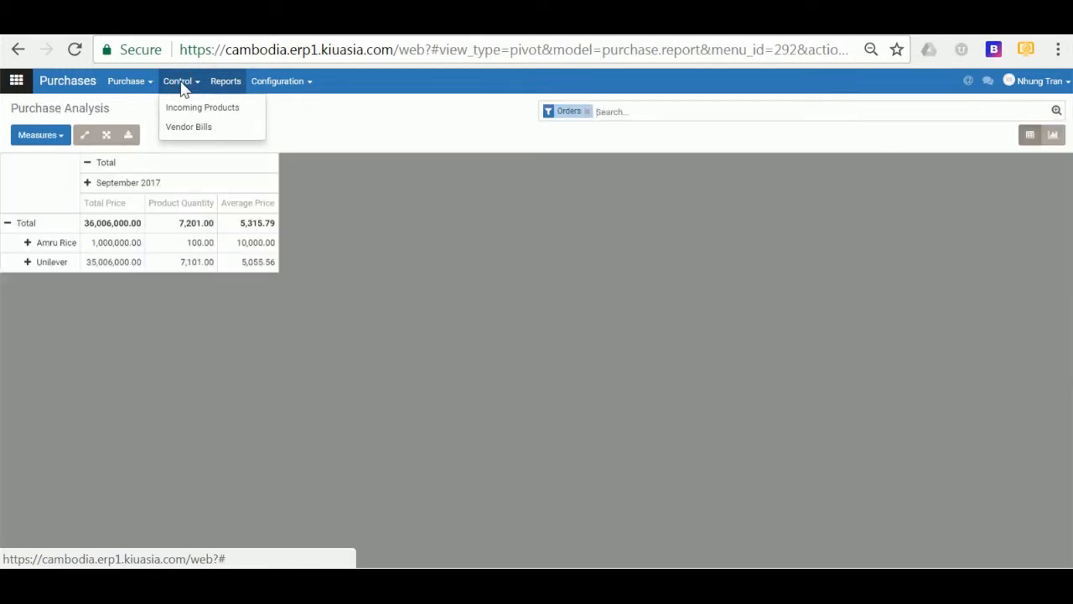
click(183, 87)
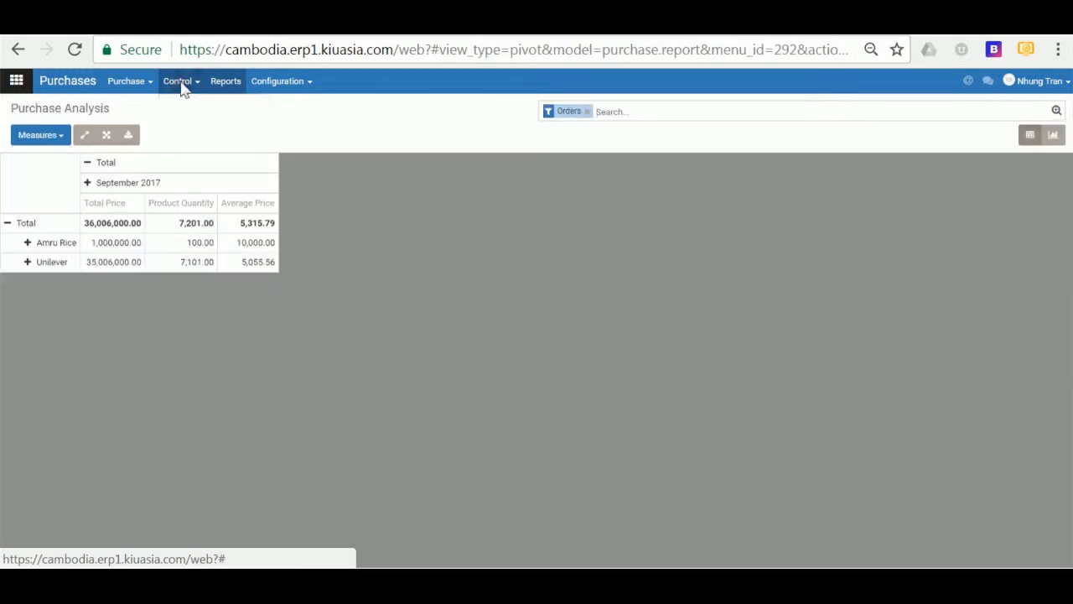
click(182, 87)
click(184, 128)
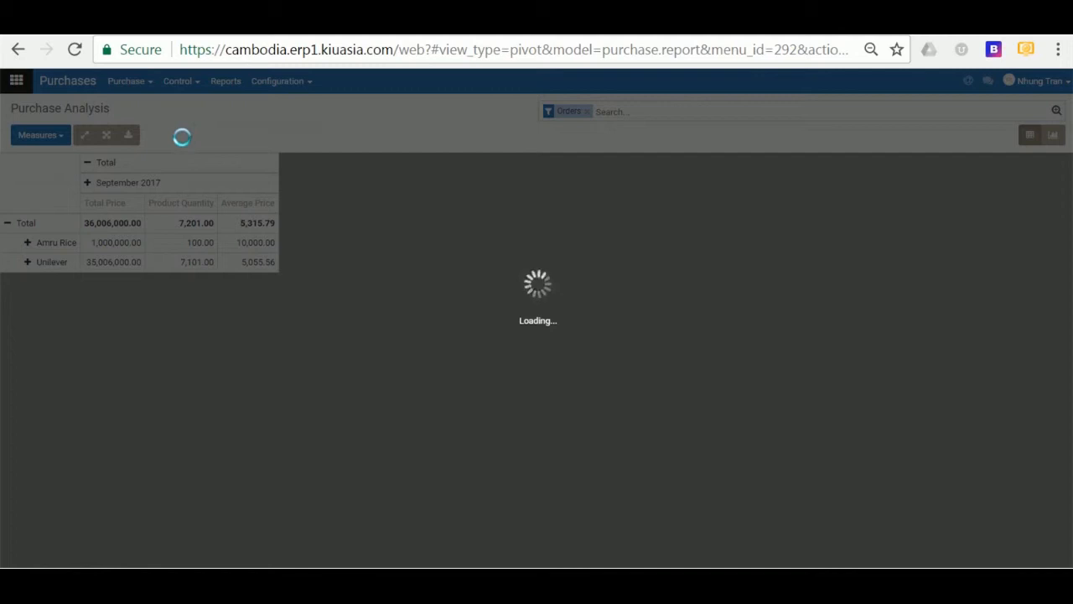
click(842, 565)
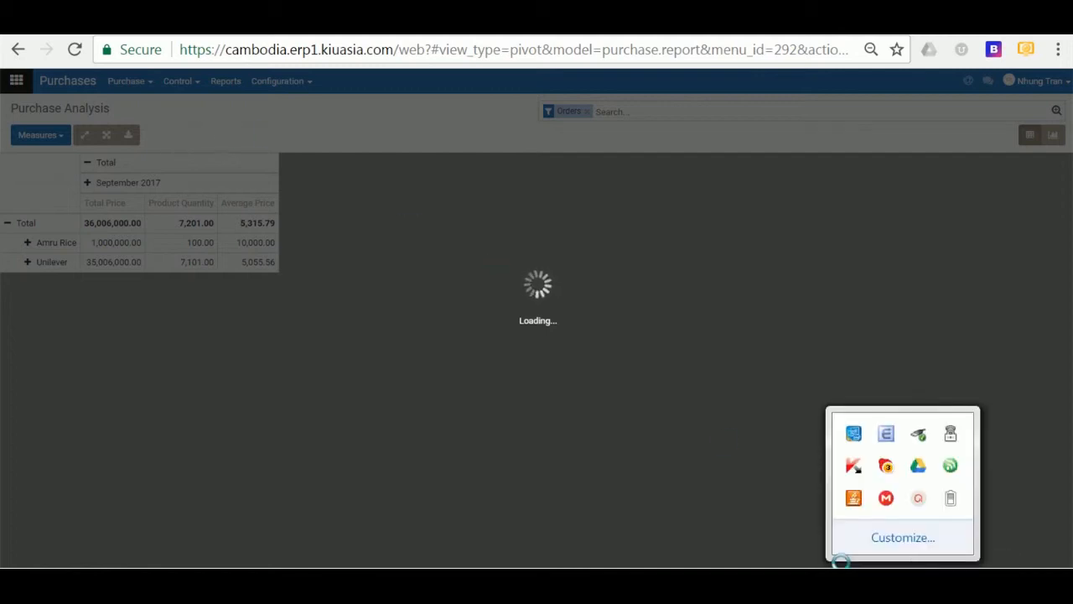
click(917, 499)
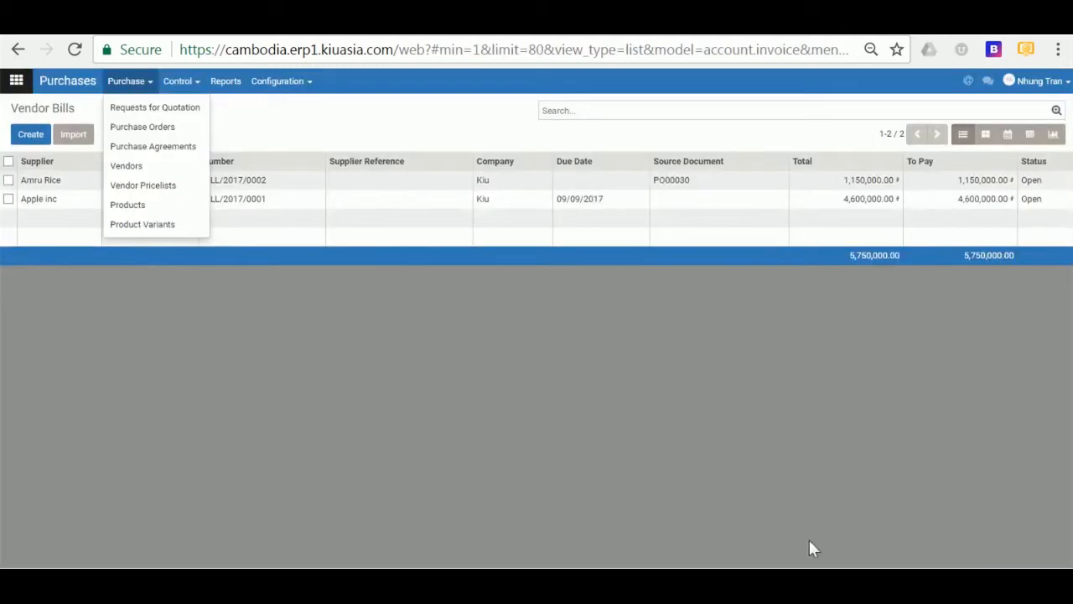
- Create a Purchase Tender agreement with deadline 30 September 2017 and picking type Kiu: Receipts
click(177, 147)
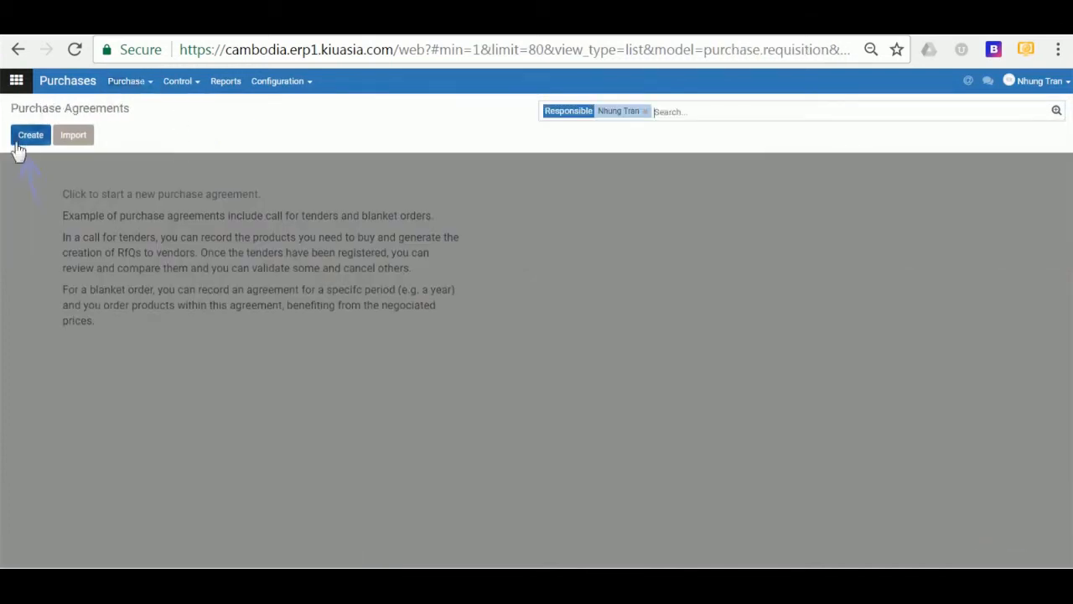
click(27, 144)
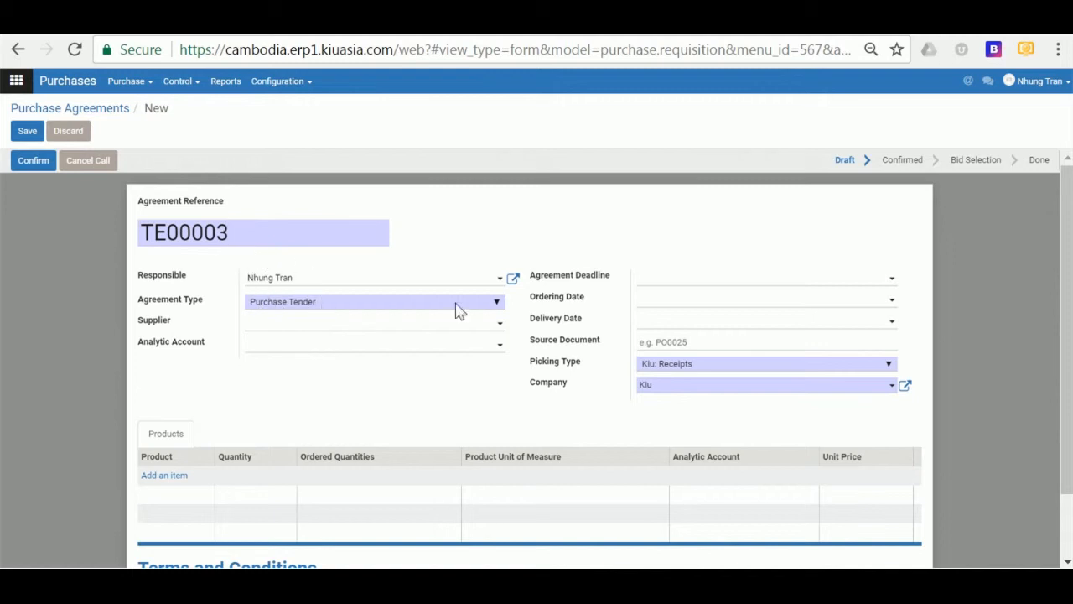
click(260, 310)
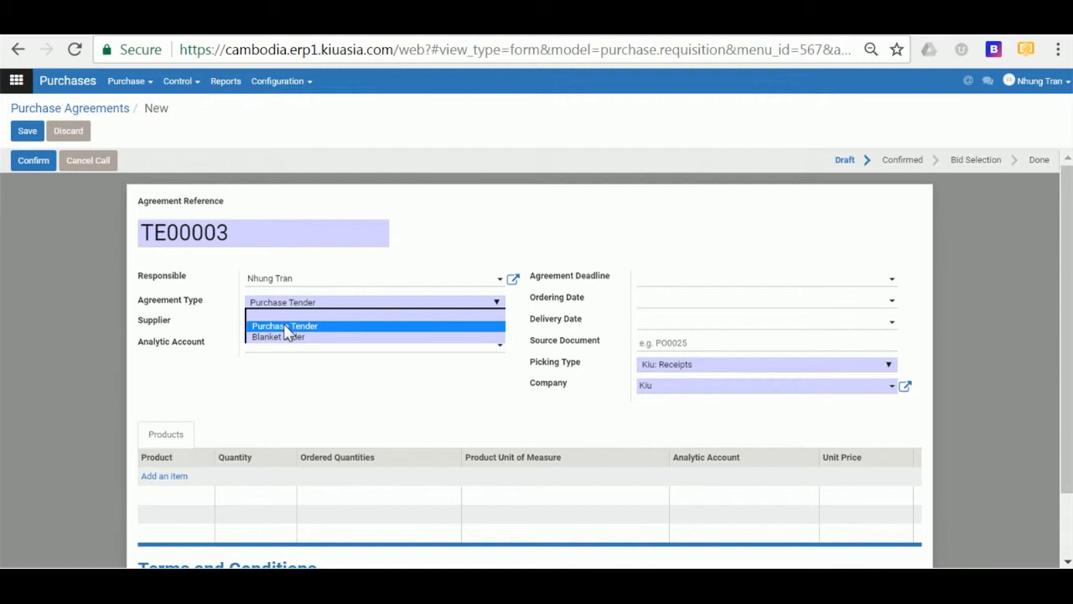
click(285, 331)
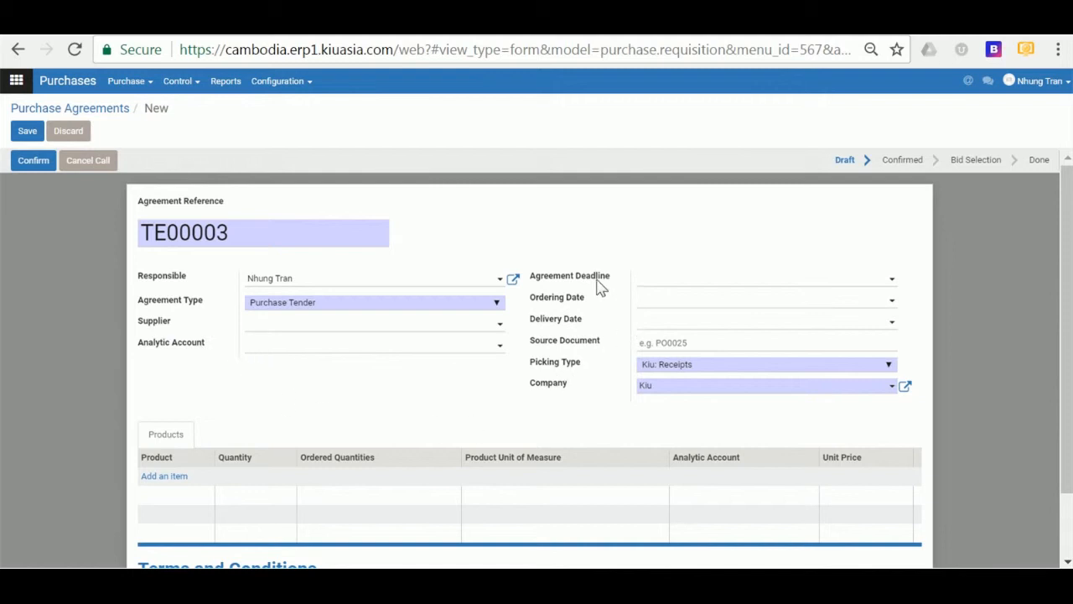
click(663, 278)
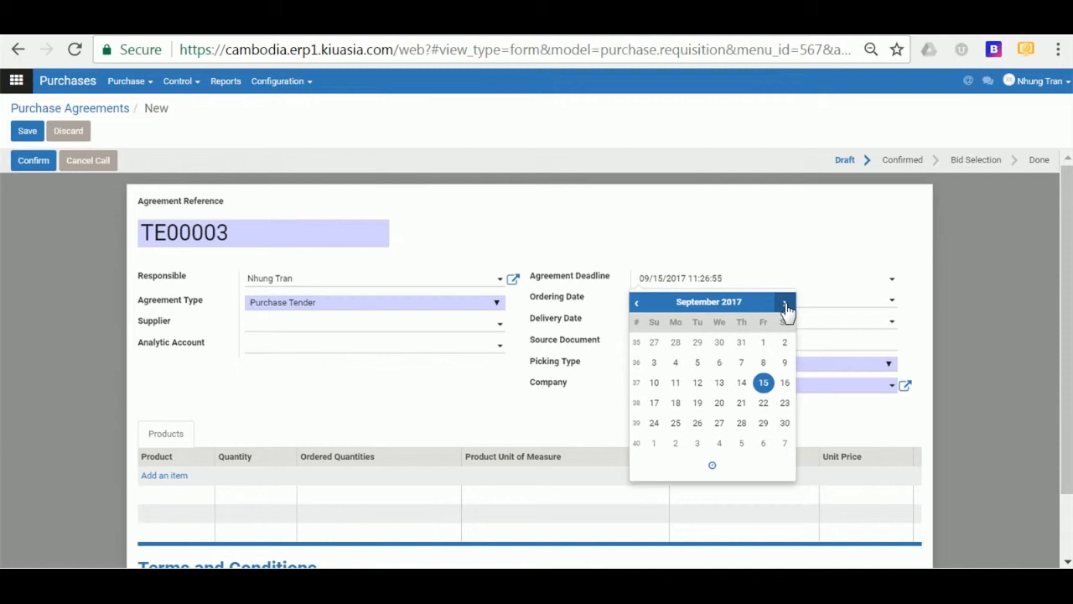
click(784, 423)
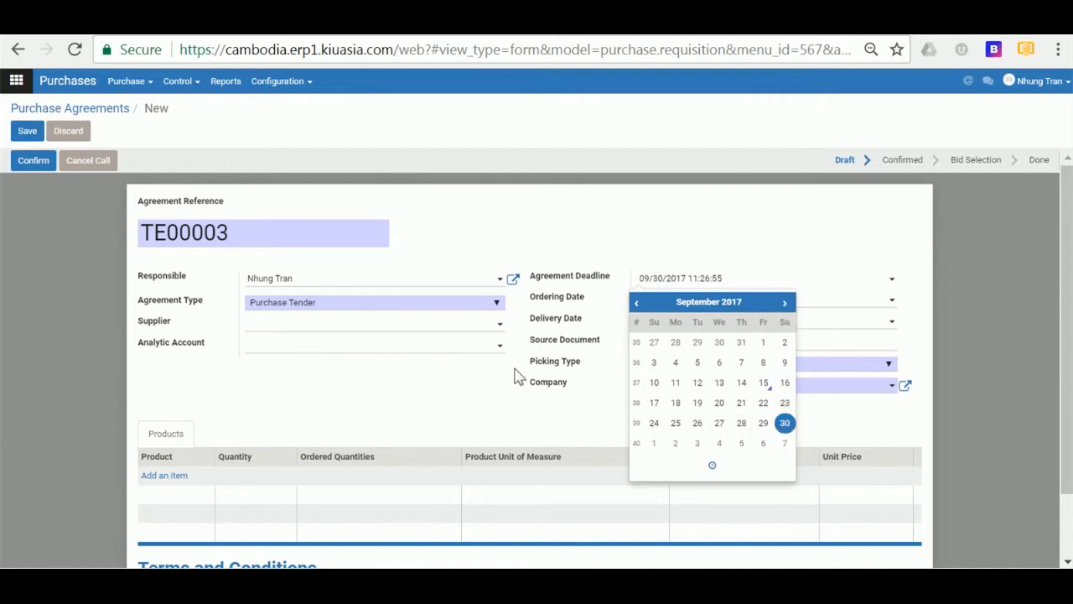
click(469, 386)
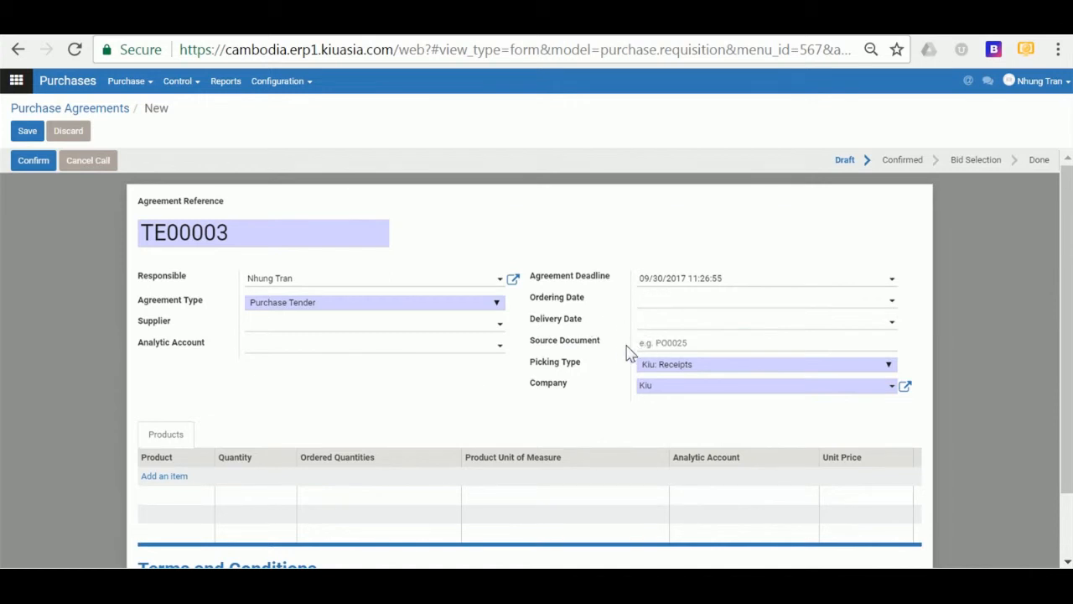
click(704, 365)
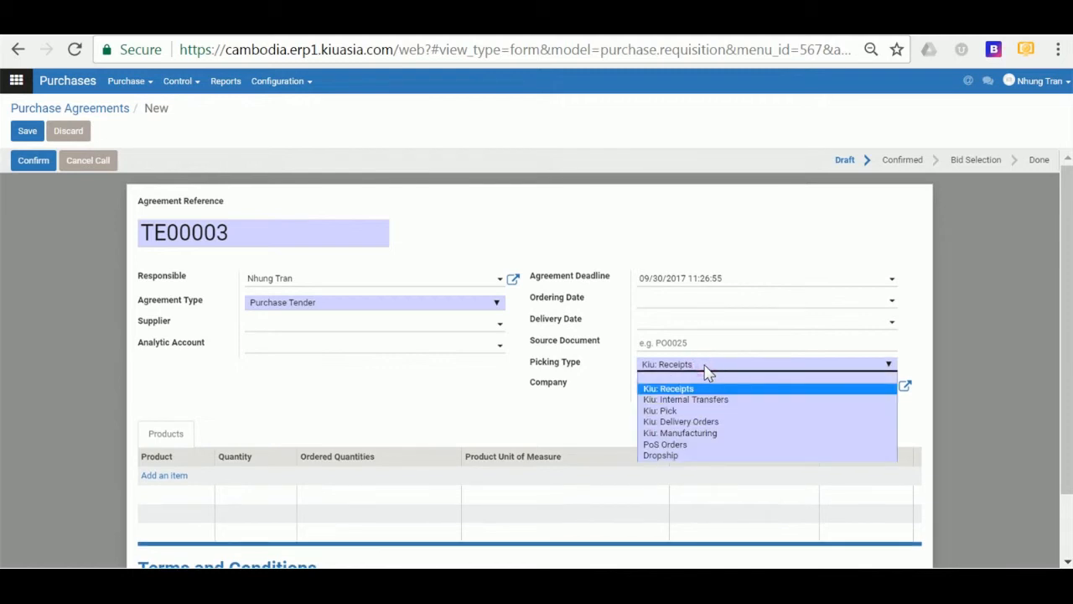
click(582, 397)
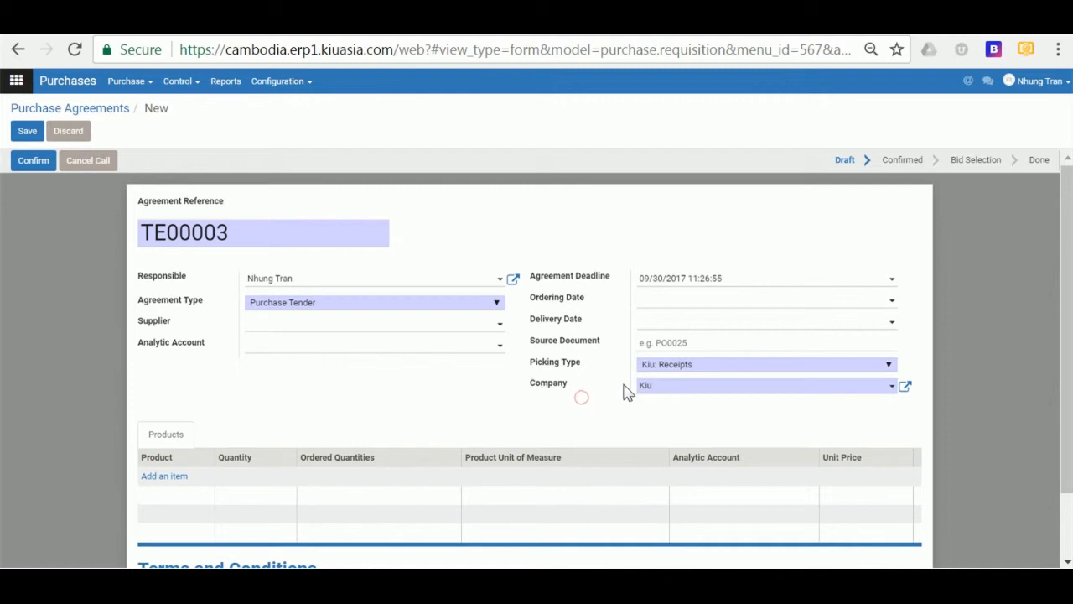
- Add a Macbook Air product line to the tender
click(164, 475)
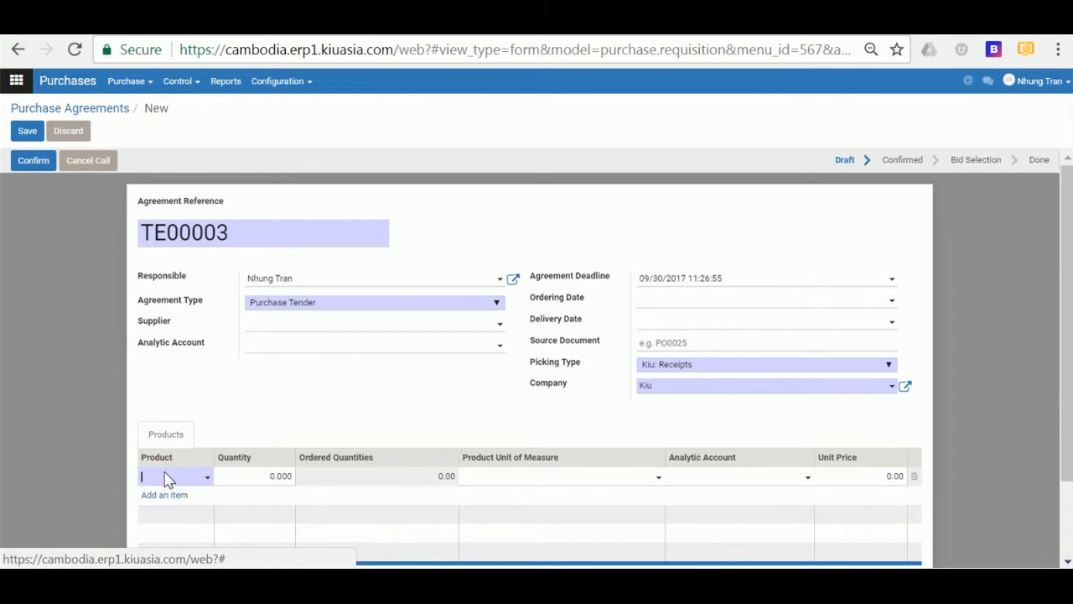
click(165, 478)
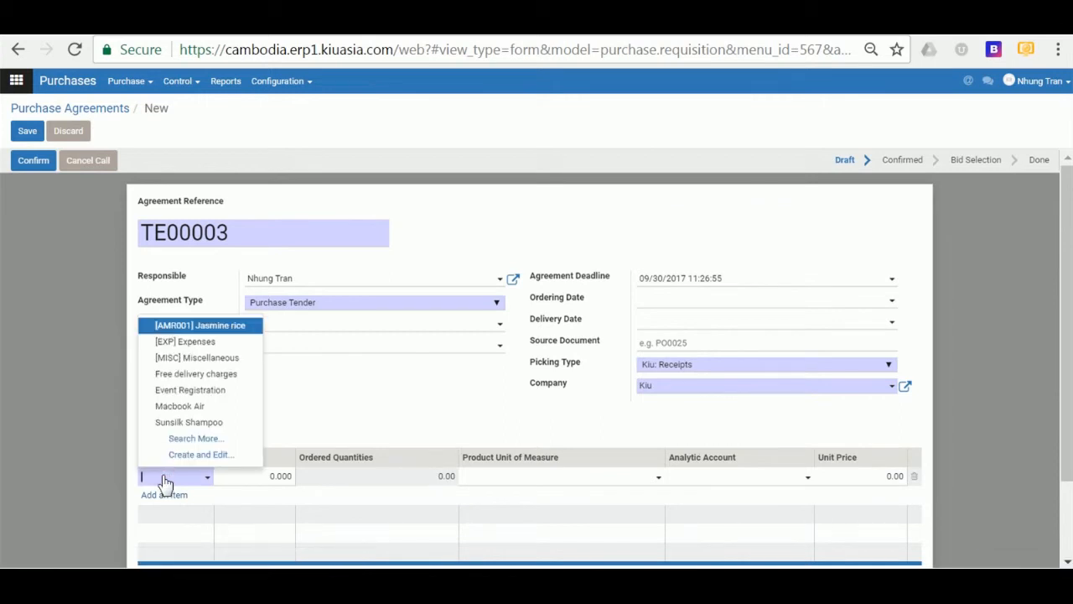
text(Ma)
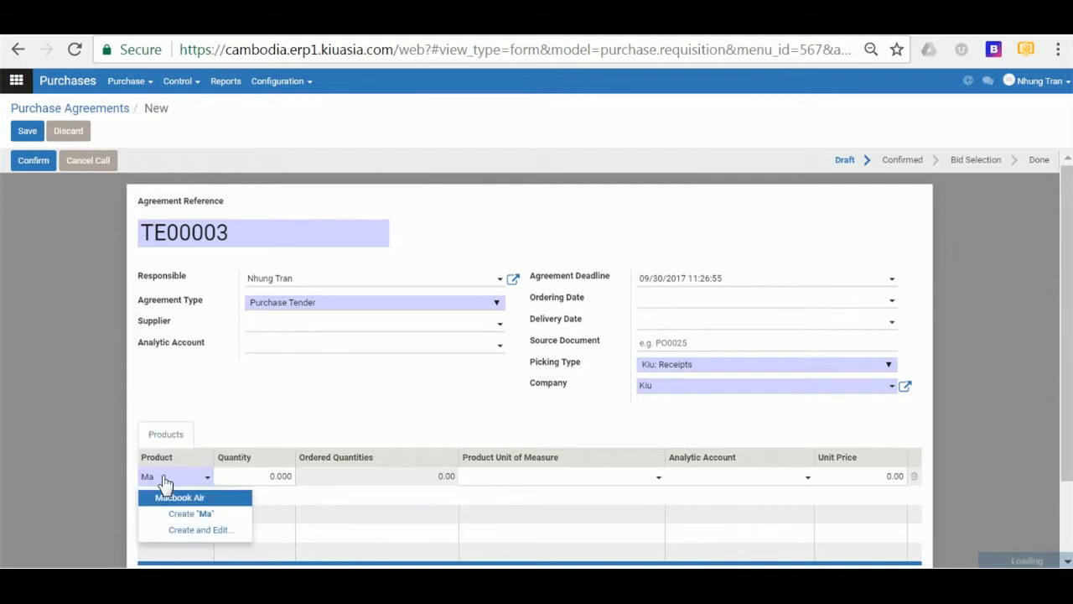
click(185, 499)
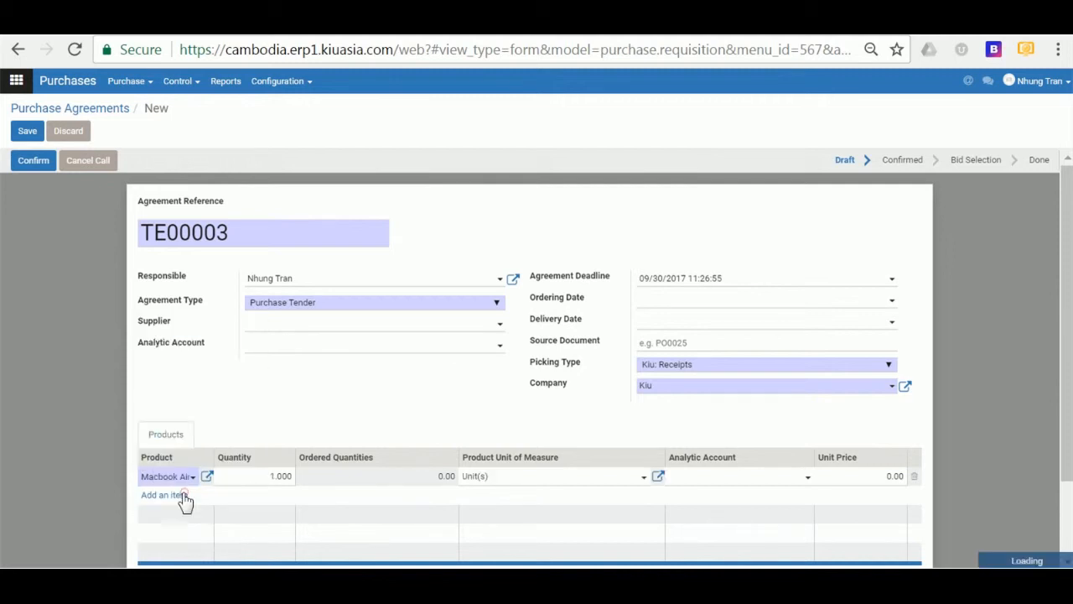
click(438, 476)
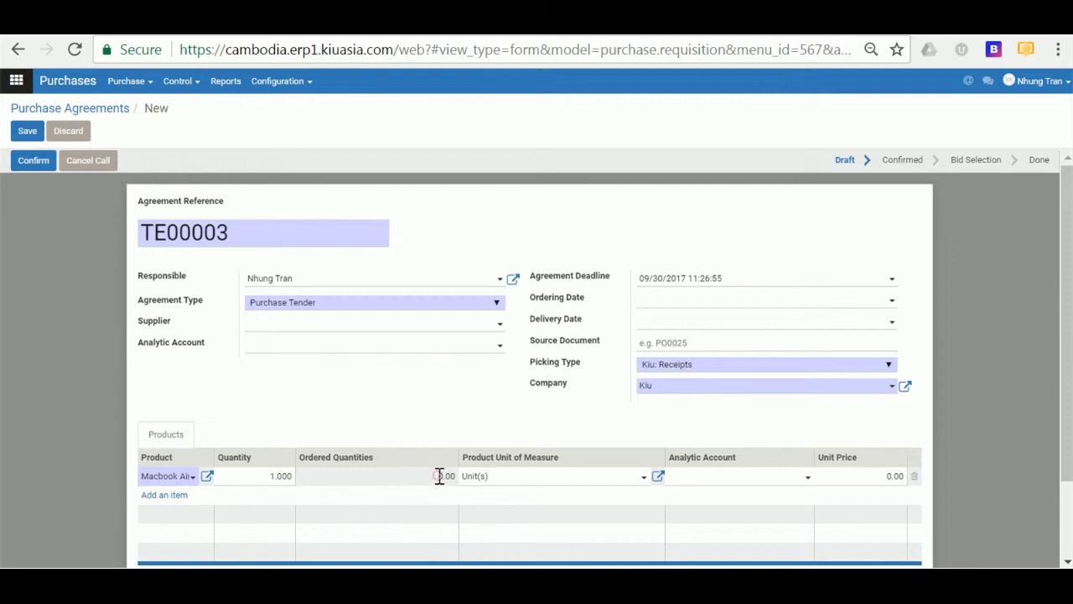
drag(438, 476, 456, 476)
click(445, 476)
click(446, 477)
- Set the Macbook Air quantity to 5 and save tender TE00003 as a draft
scroll(444, 480, down, 2)
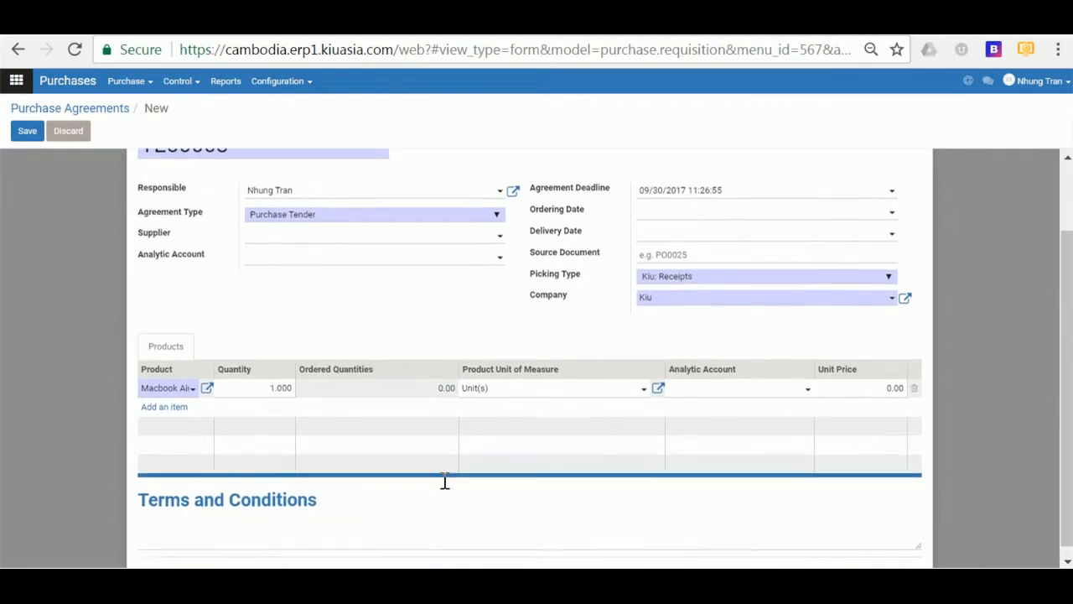
click(280, 379)
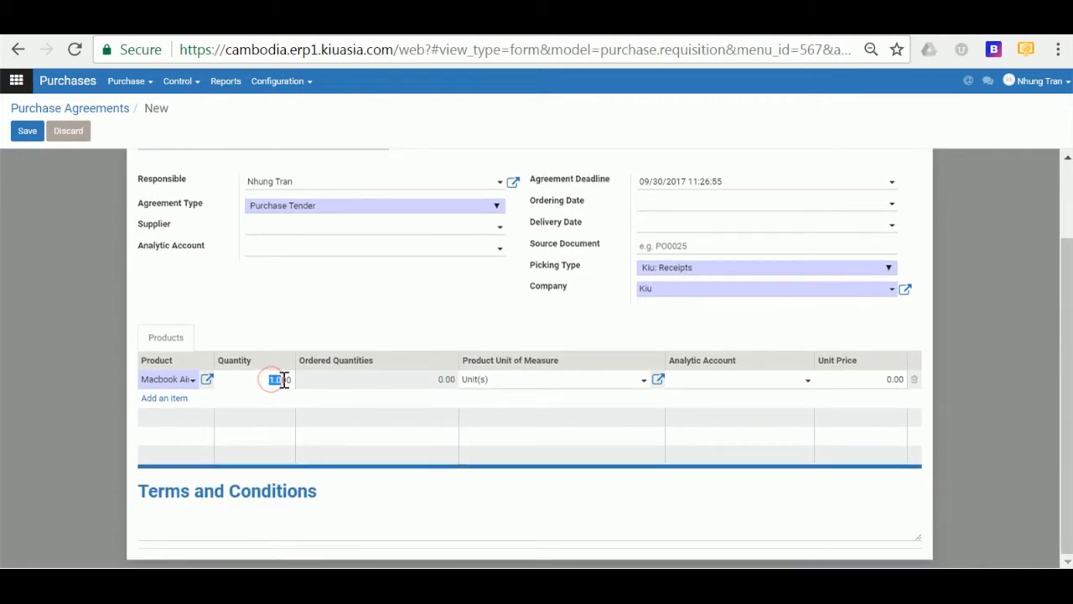
click(254, 385)
drag(268, 382, 288, 379)
click(373, 305)
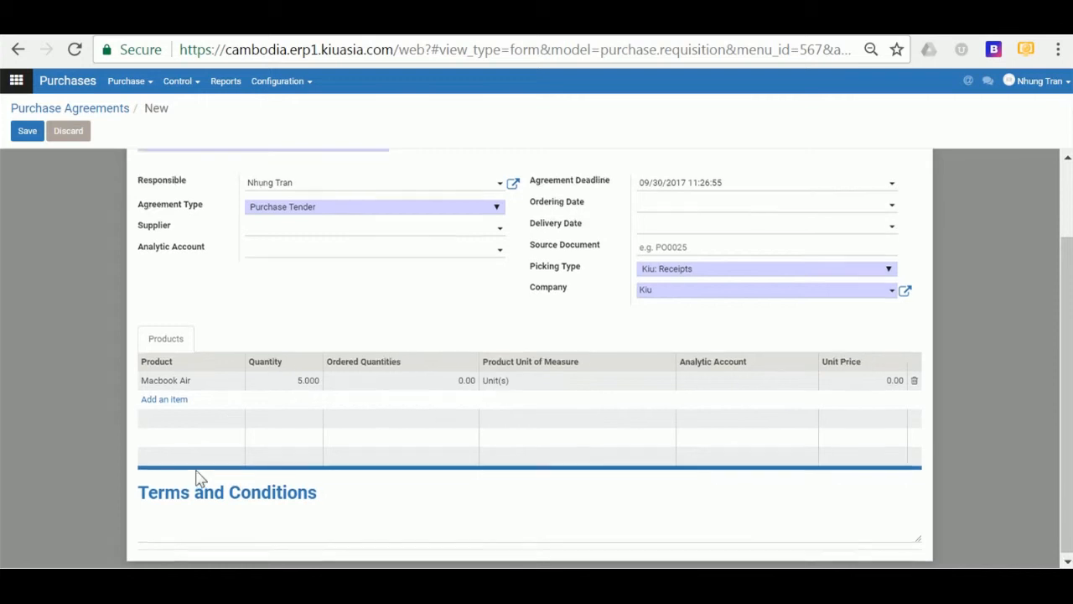
scroll(188, 394, up, 2)
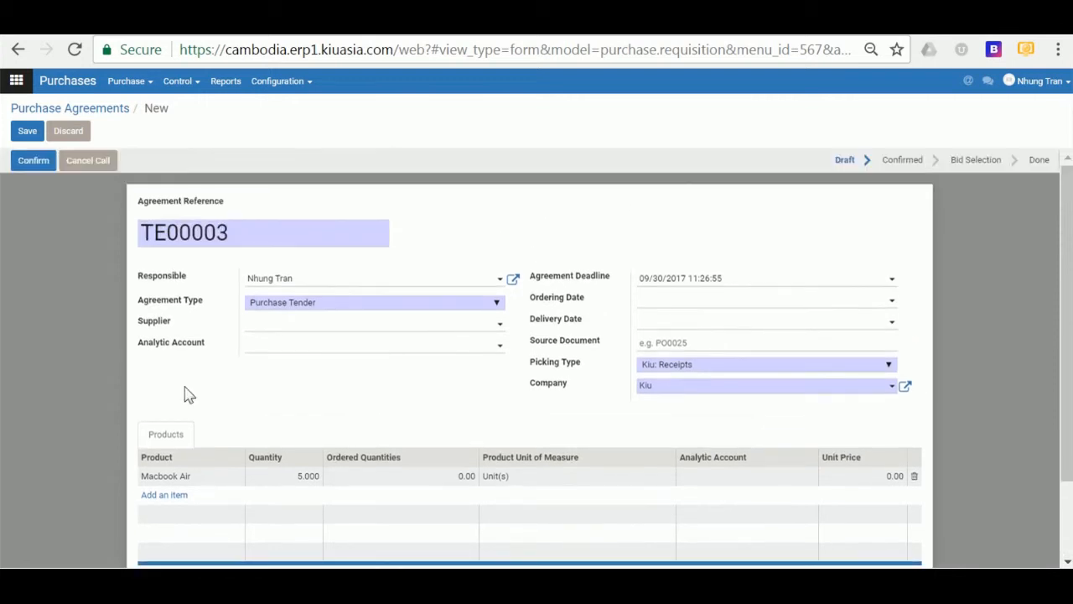
click(27, 132)
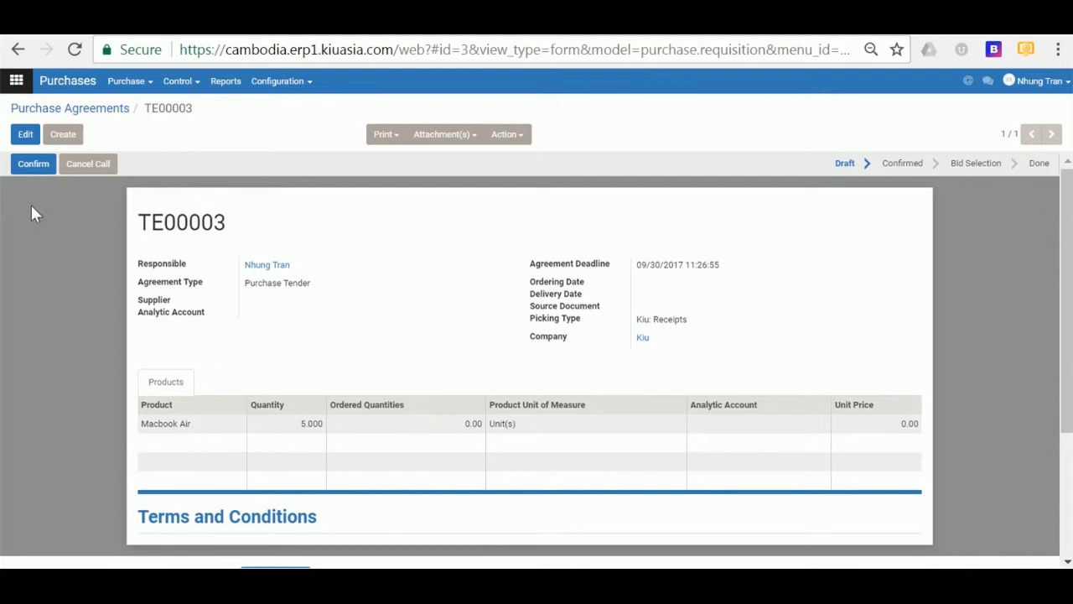
- Finish the 5 Macbook Air line and confirm tender TE00003
click(25, 135)
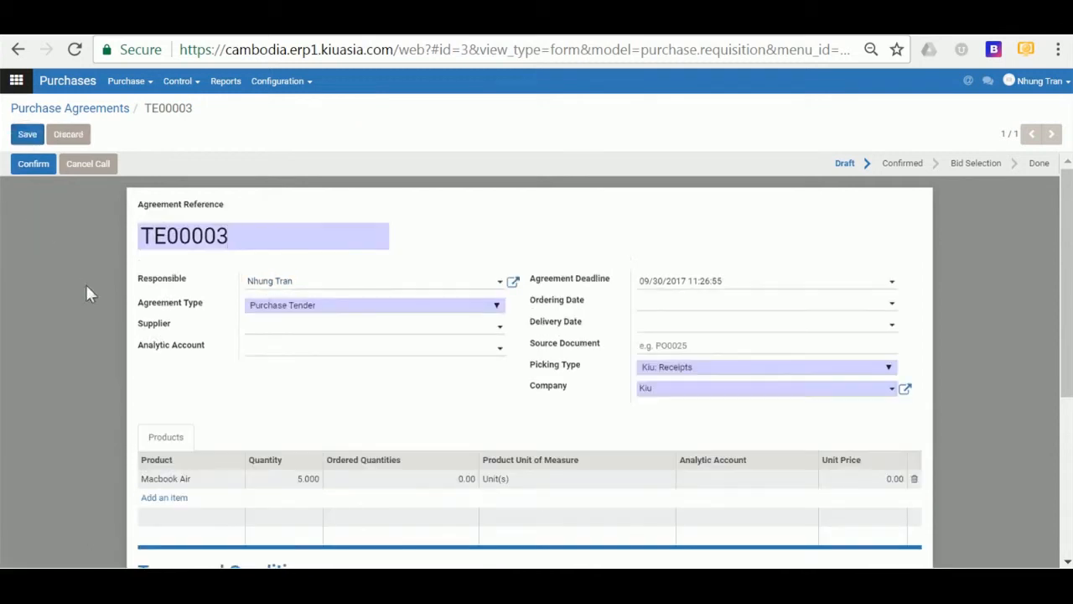
scroll(196, 355, down, 3)
scroll(168, 317, up, 2)
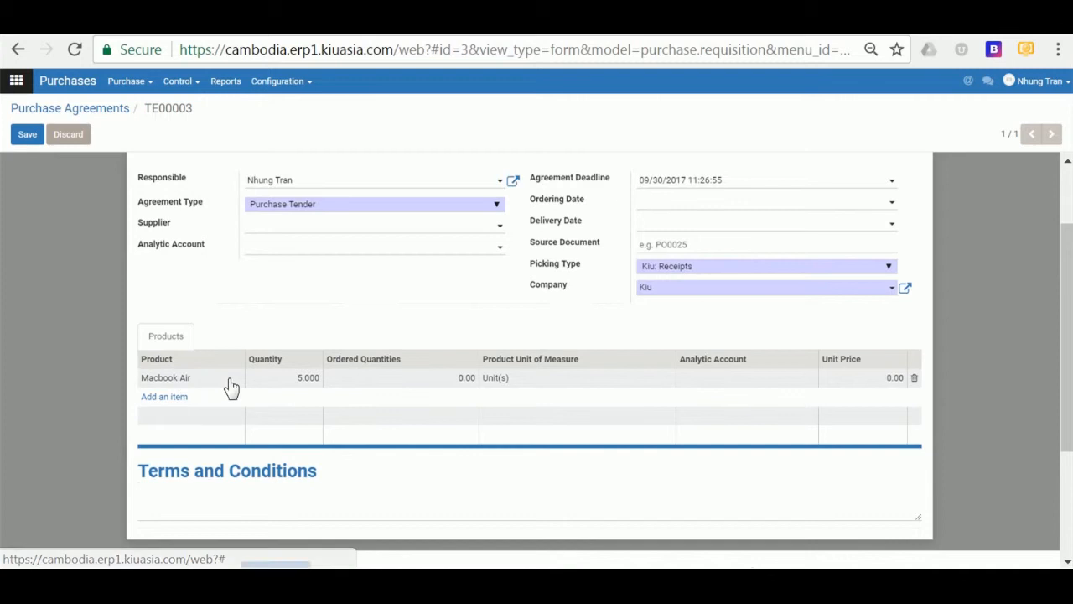
scroll(197, 373, up, 2)
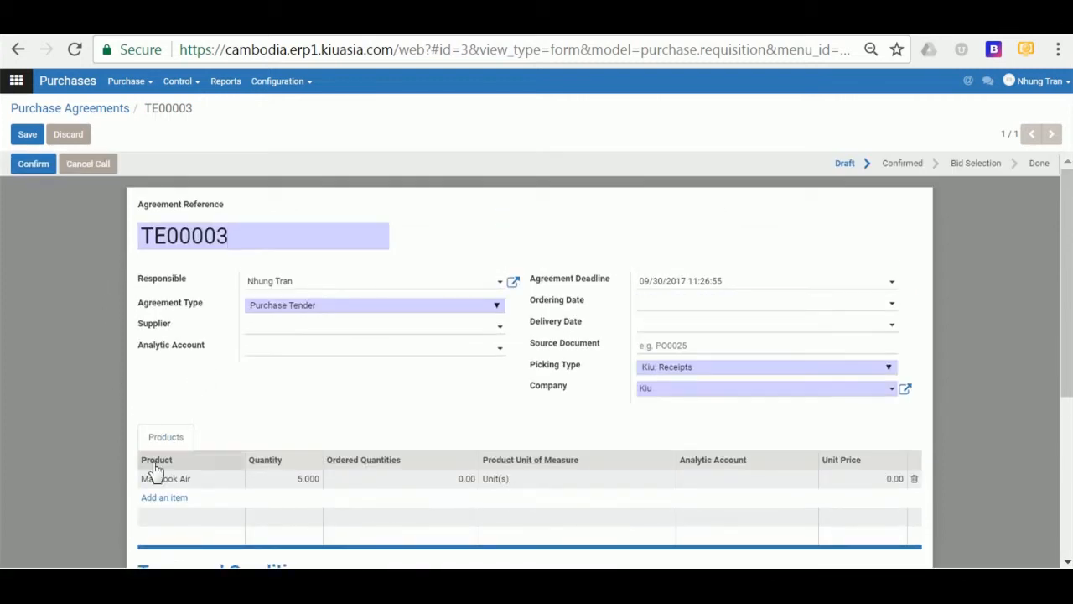
click(290, 480)
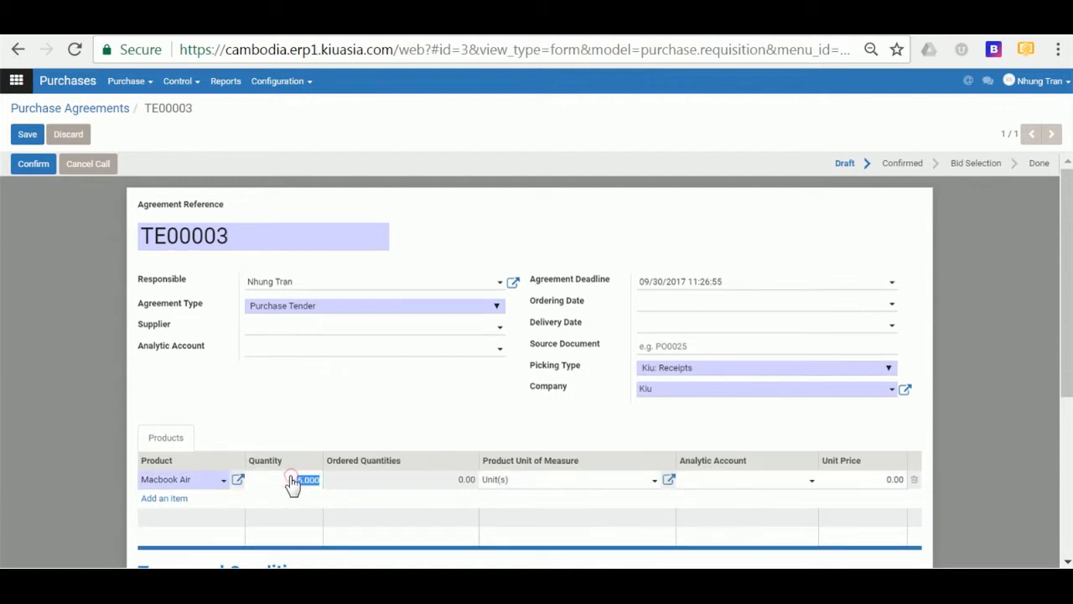
click(254, 424)
click(30, 168)
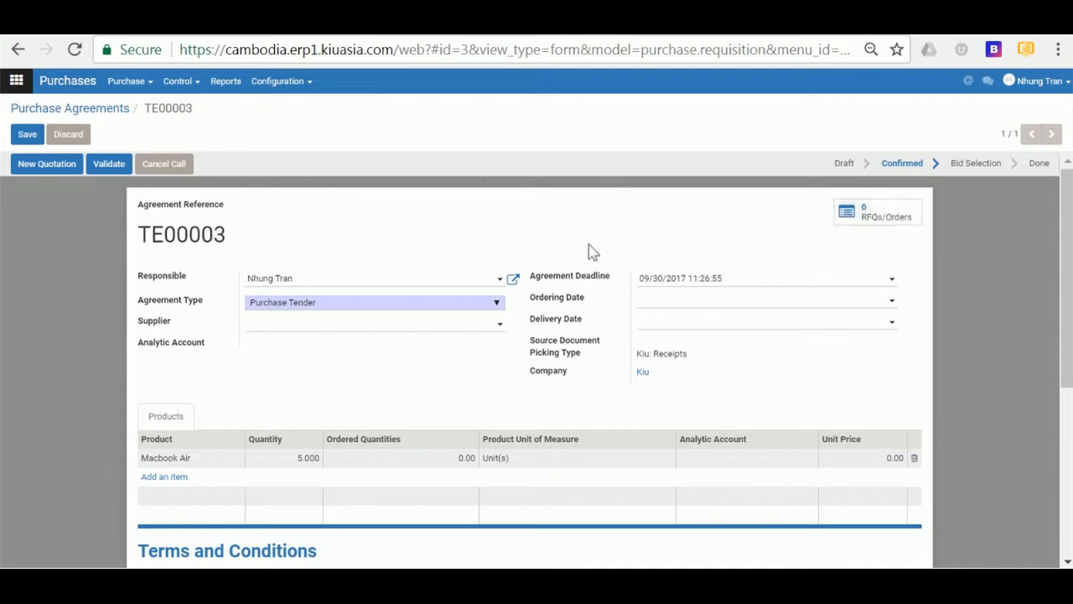
- Start a new RFQ from the tender's RFQs/Orders with Apple inc as vendor
click(881, 216)
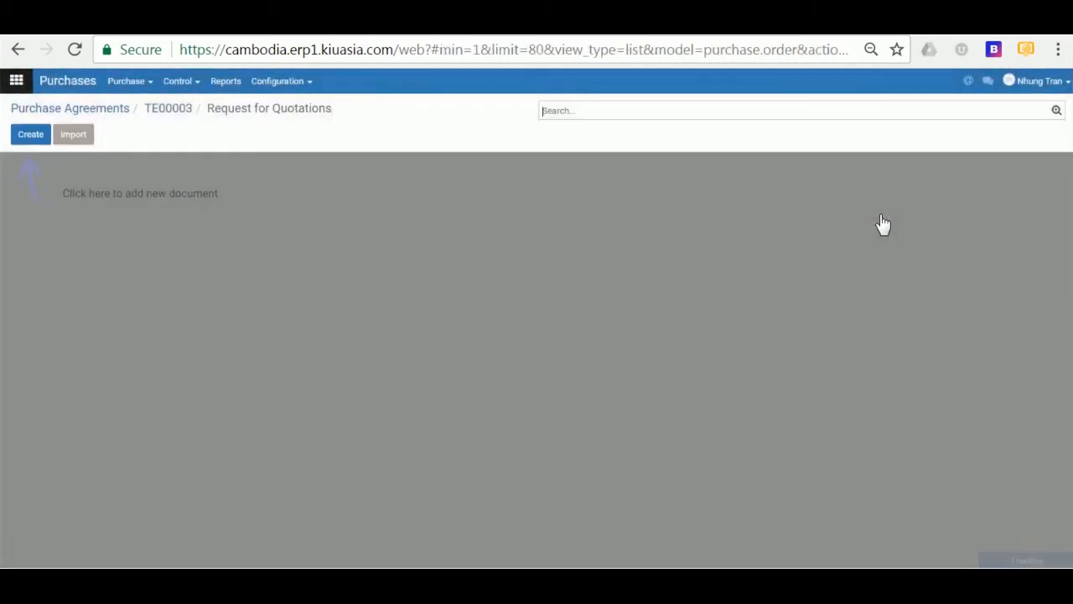
click(23, 139)
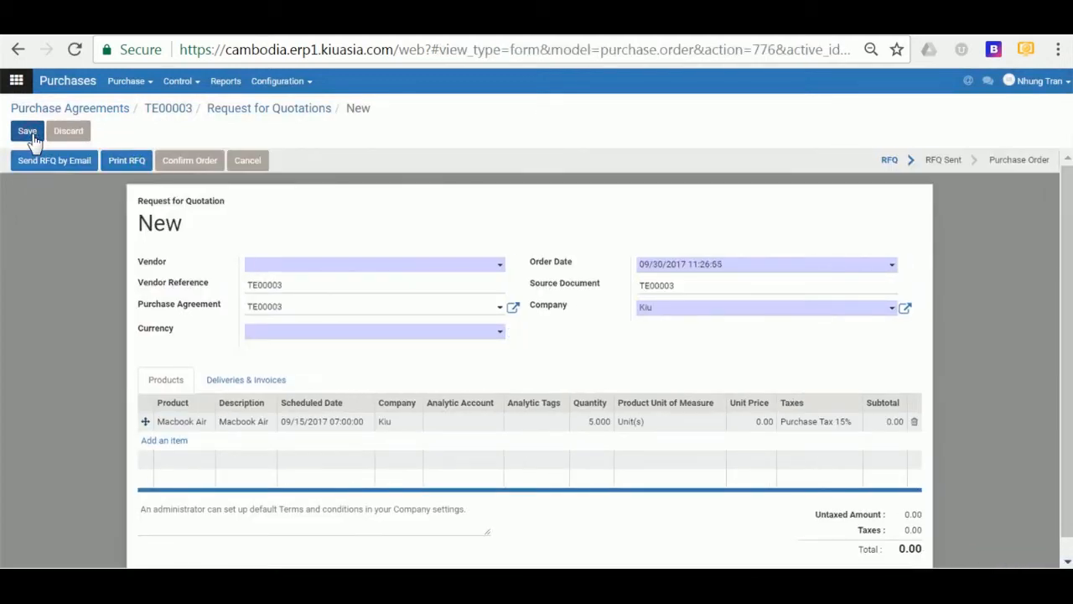
click(270, 267)
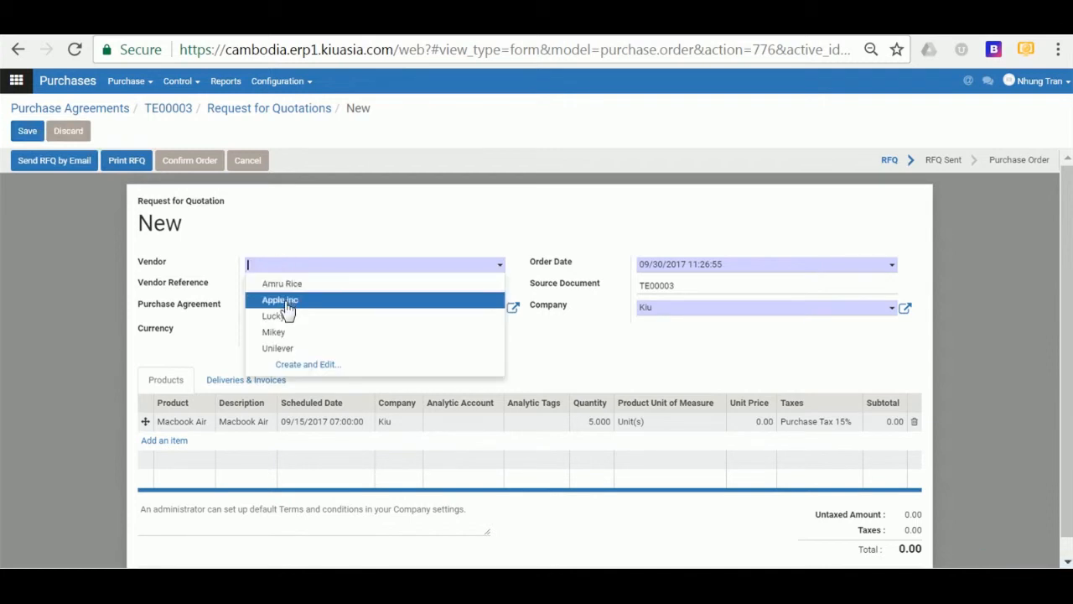
click(284, 299)
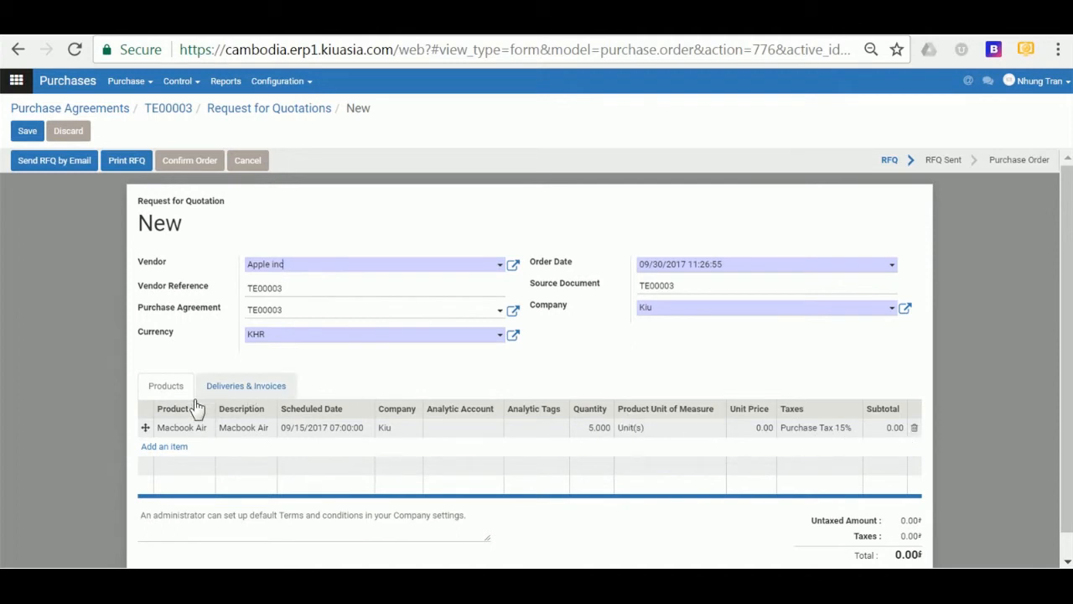
- Keep Kiu: Receipts as delivery destination and save the RFQ as PO00031 for 5 Macbook Air
click(235, 390)
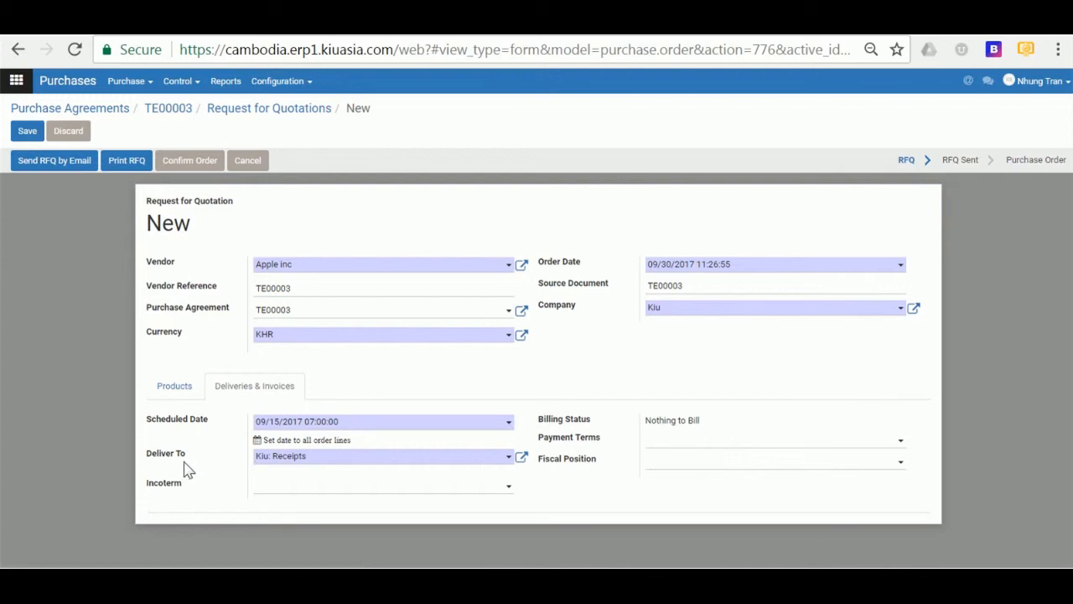
click(299, 457)
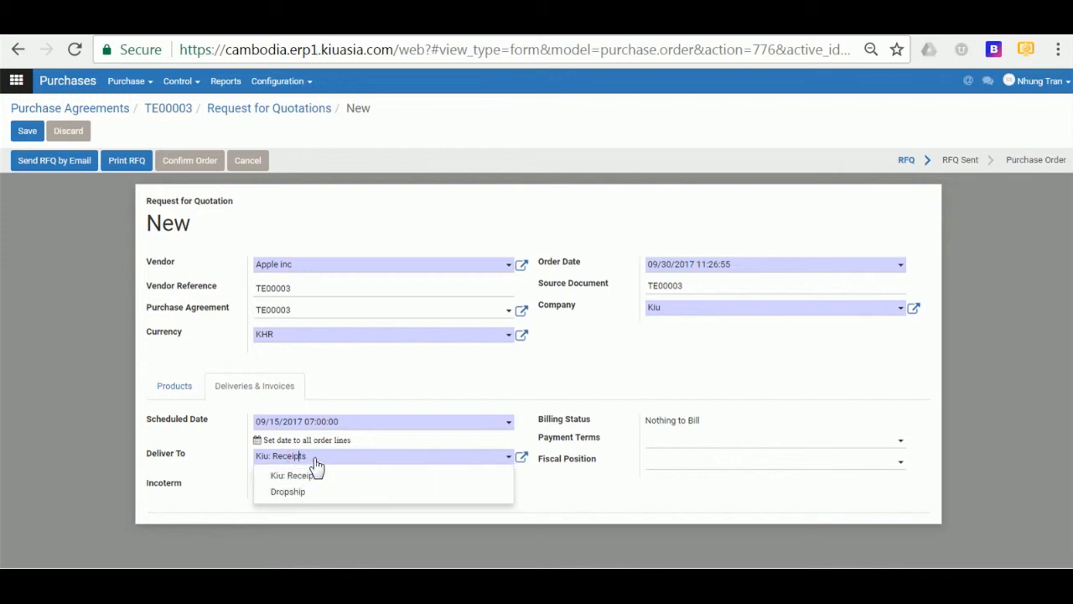
click(315, 459)
click(315, 459)
click(216, 467)
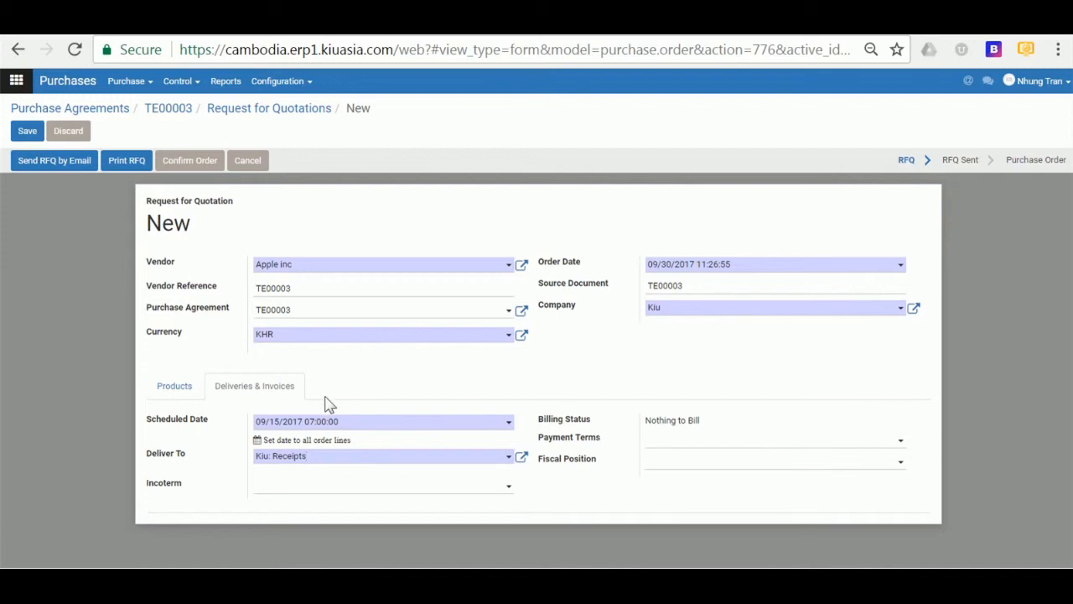
click(72, 278)
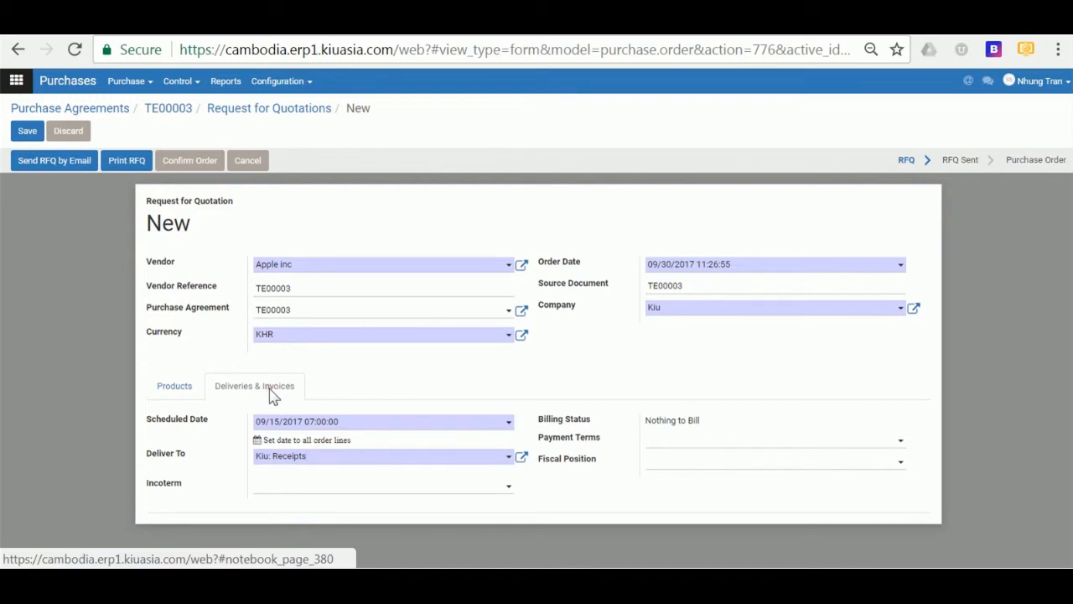
click(195, 395)
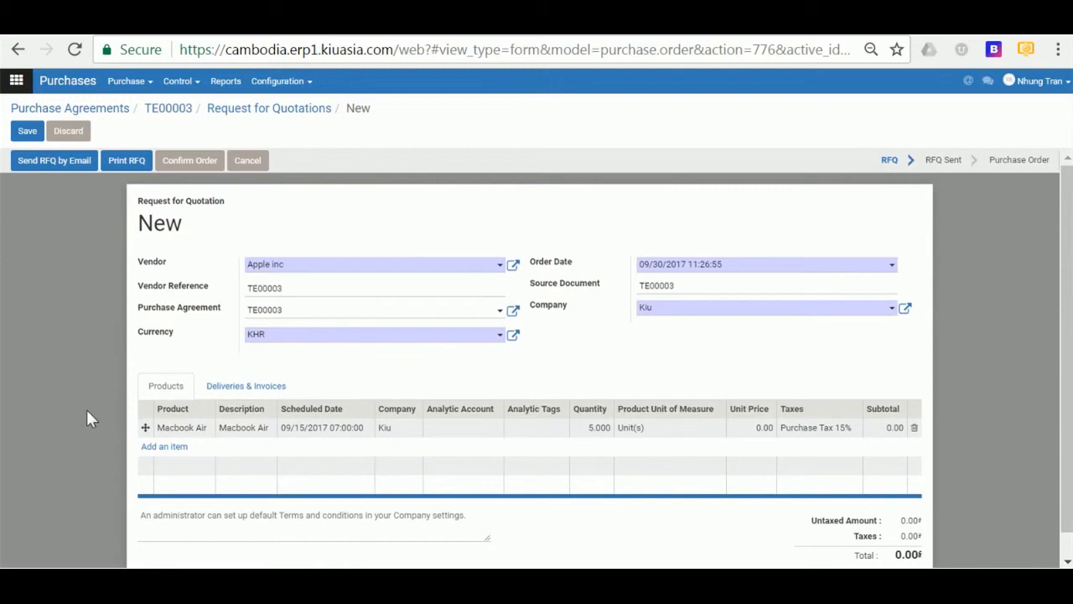
click(53, 162)
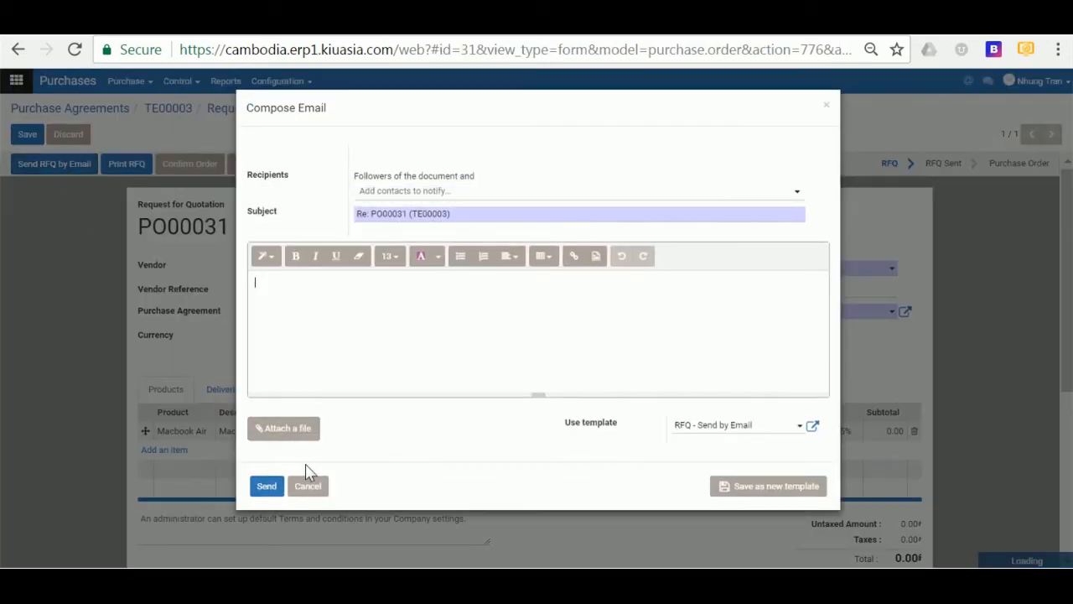
- Email the PO00031 RFQ to Apple inc and return to tender TE00003
click(268, 492)
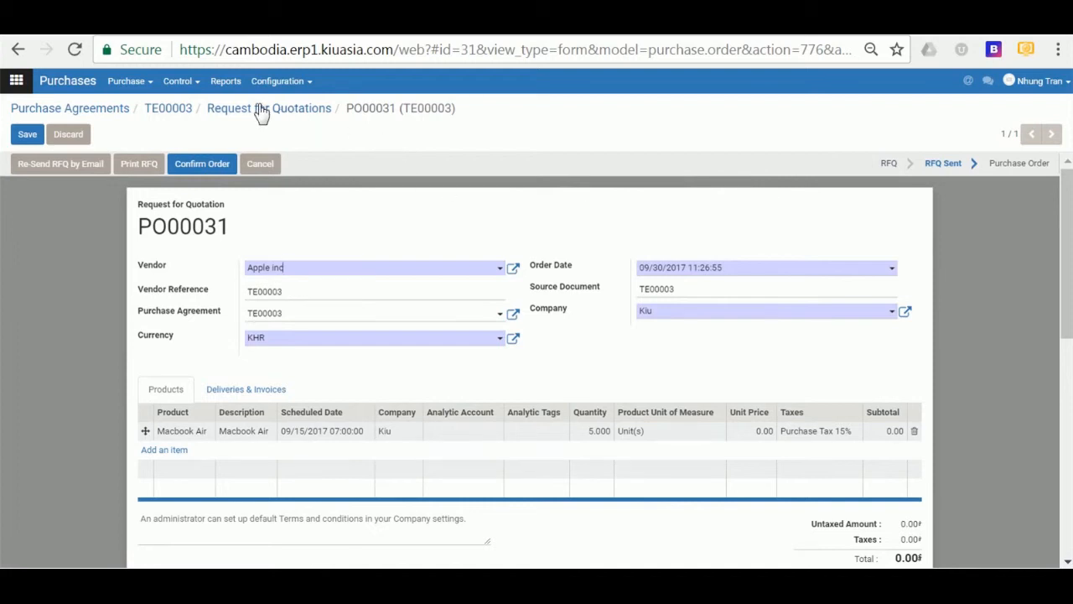
click(168, 109)
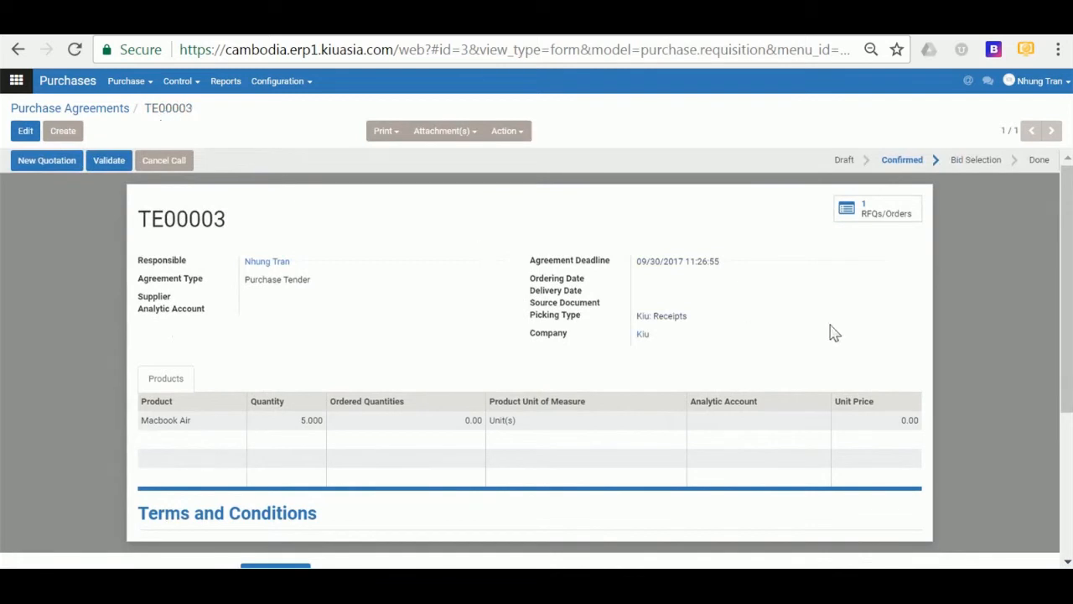
- Create a second RFQ under TE00003 with vendor Lucky and email it as PO00032
click(881, 223)
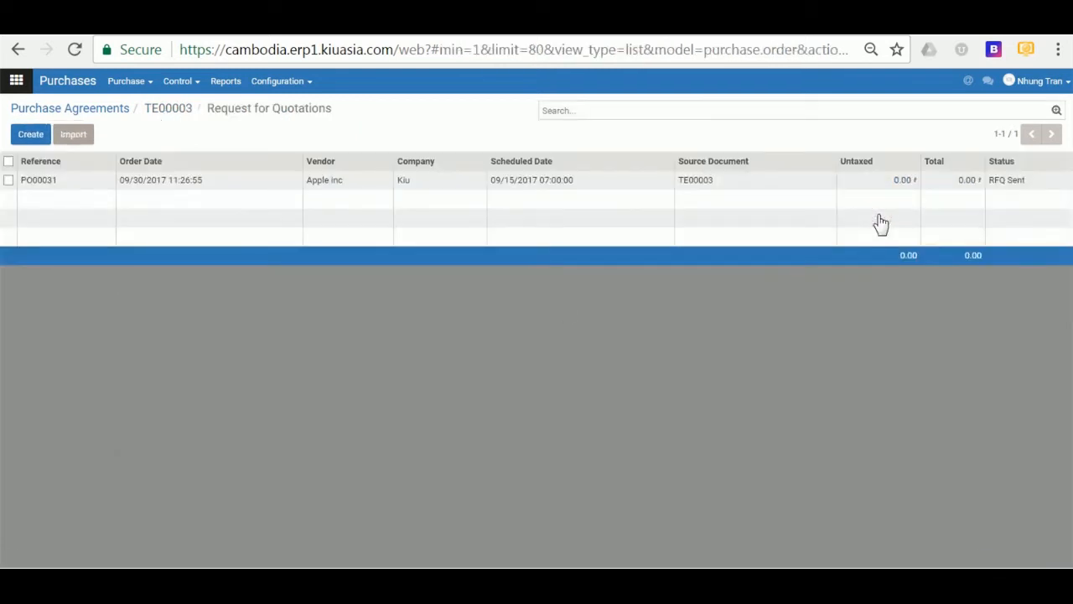
click(29, 135)
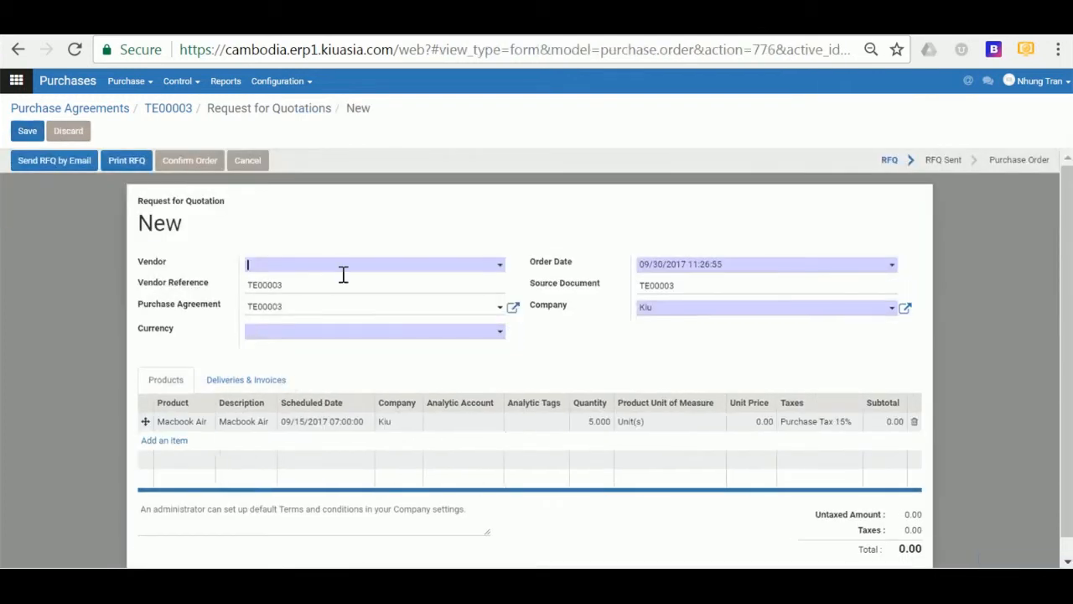
click(312, 272)
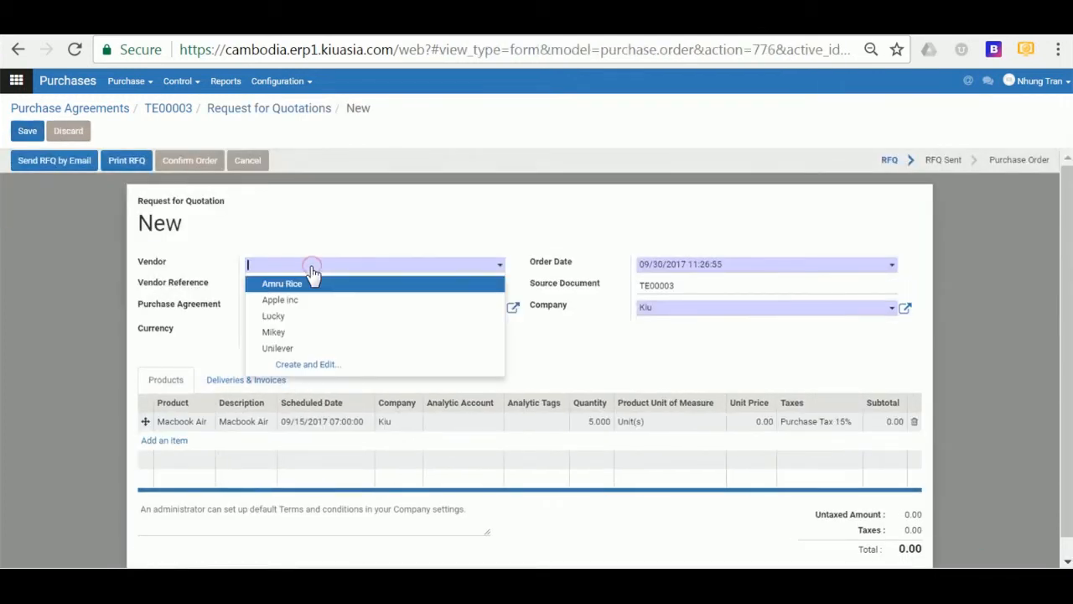
click(300, 317)
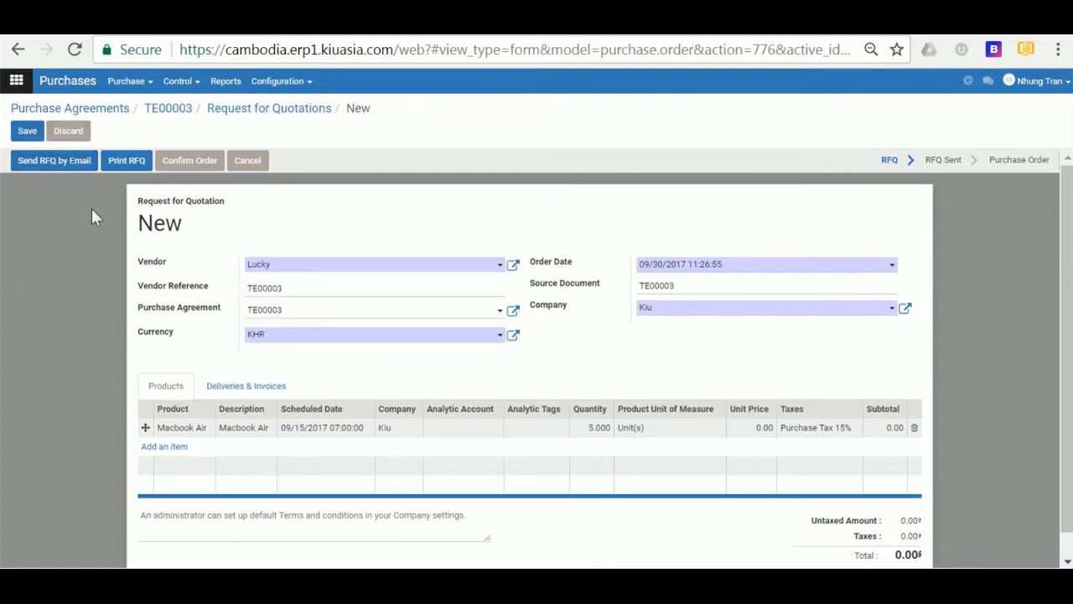
click(61, 164)
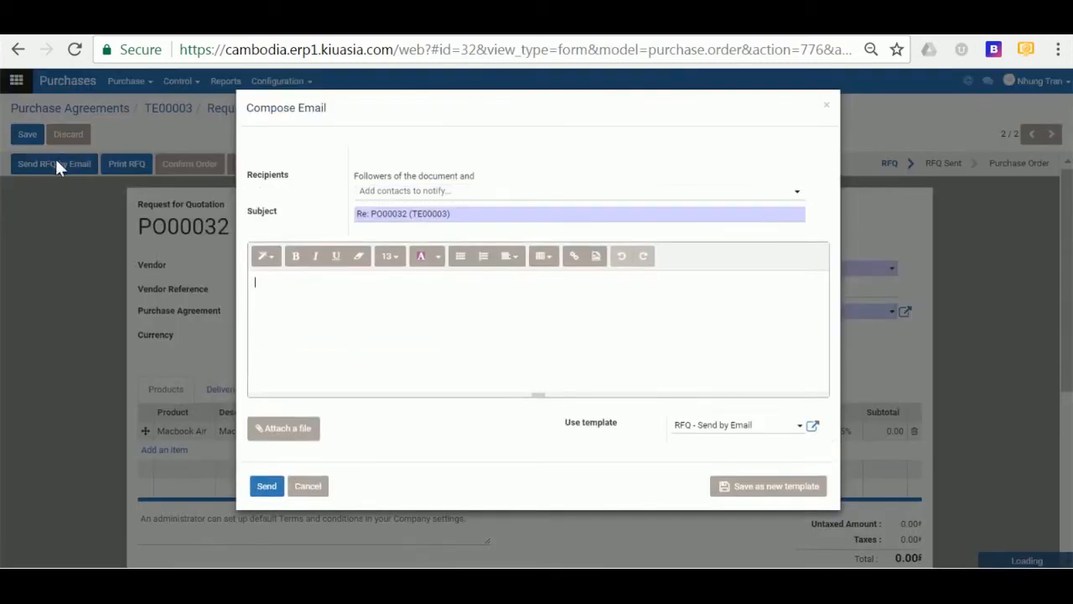
click(268, 495)
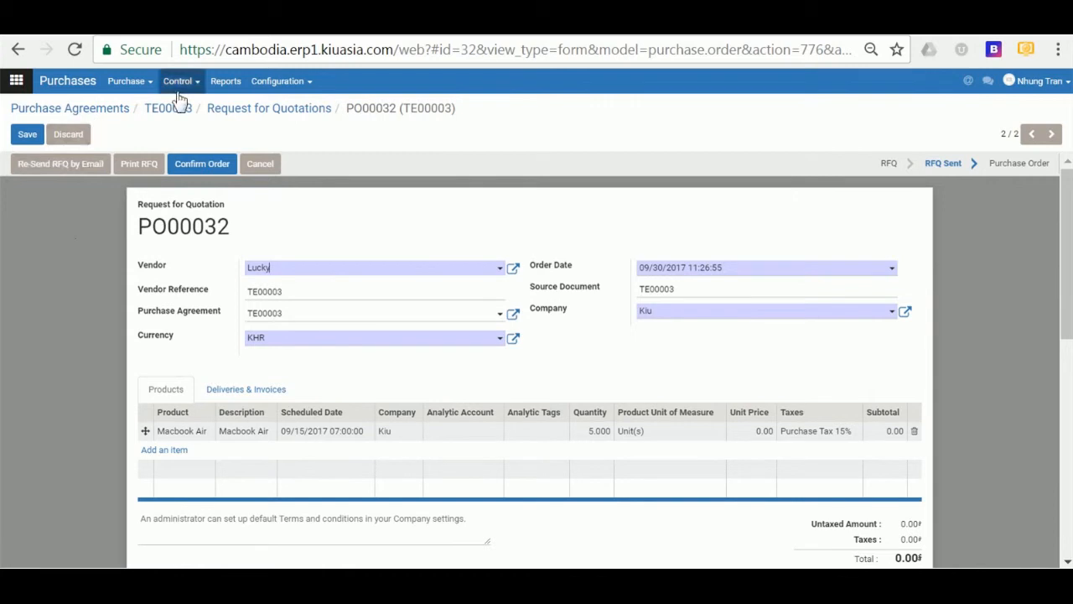
- Review TE00003's linked RFQs PO00031 and PO00032, then open PO00031 from Apple inc
click(241, 113)
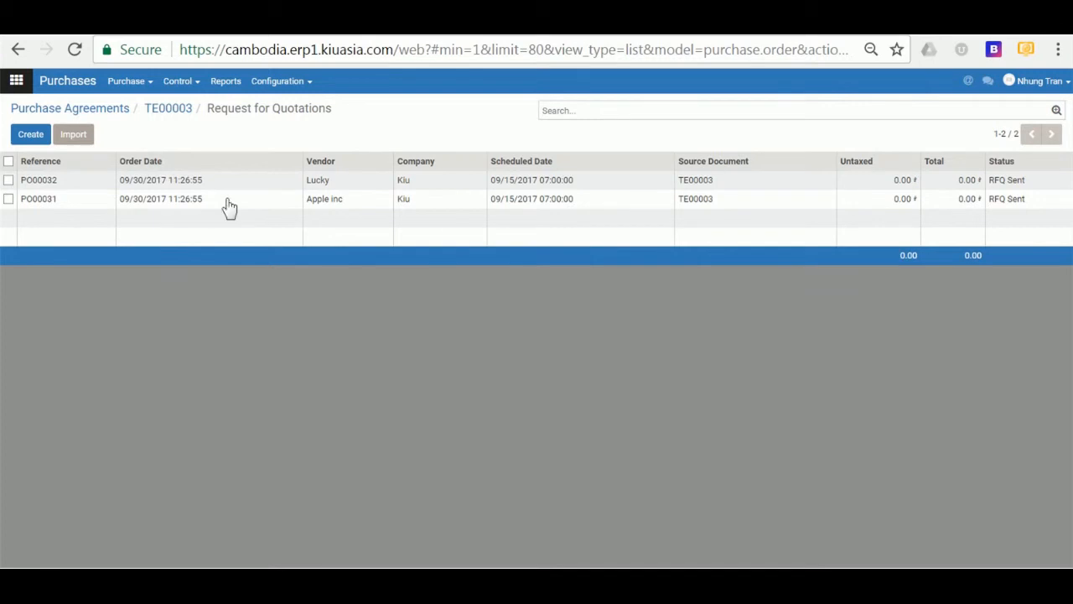
click(156, 114)
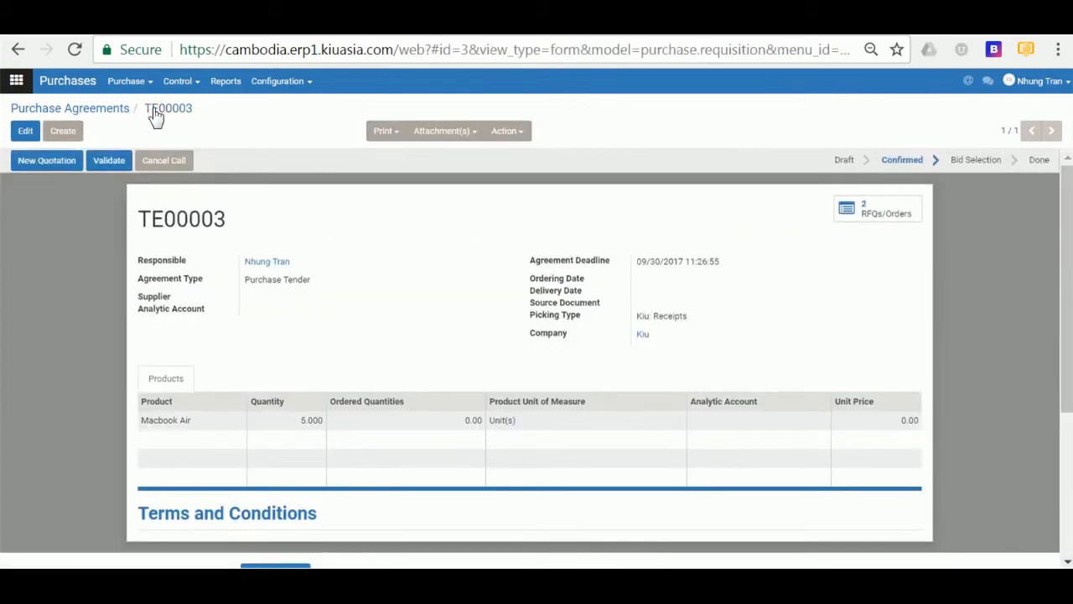
click(876, 222)
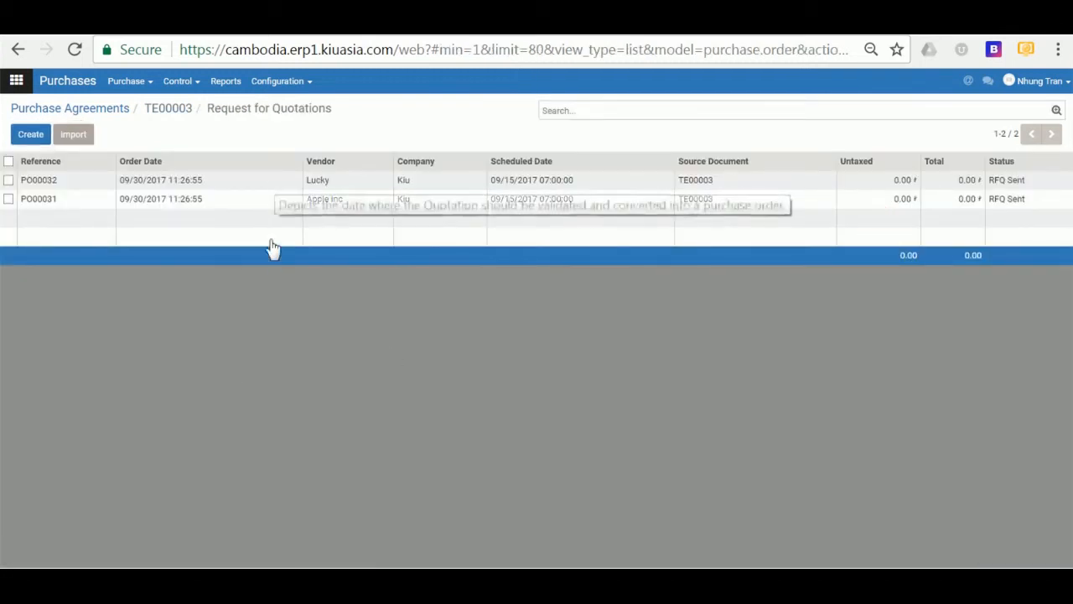
click(233, 205)
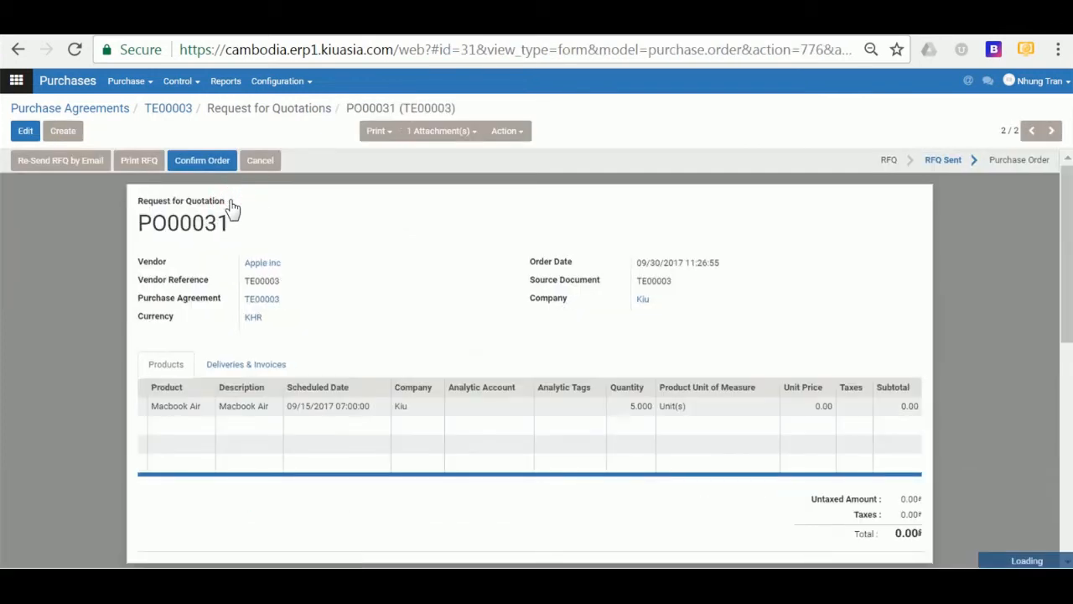
- Confirm PO00031 as a purchase order, cancel it, then reset it to draft
click(202, 161)
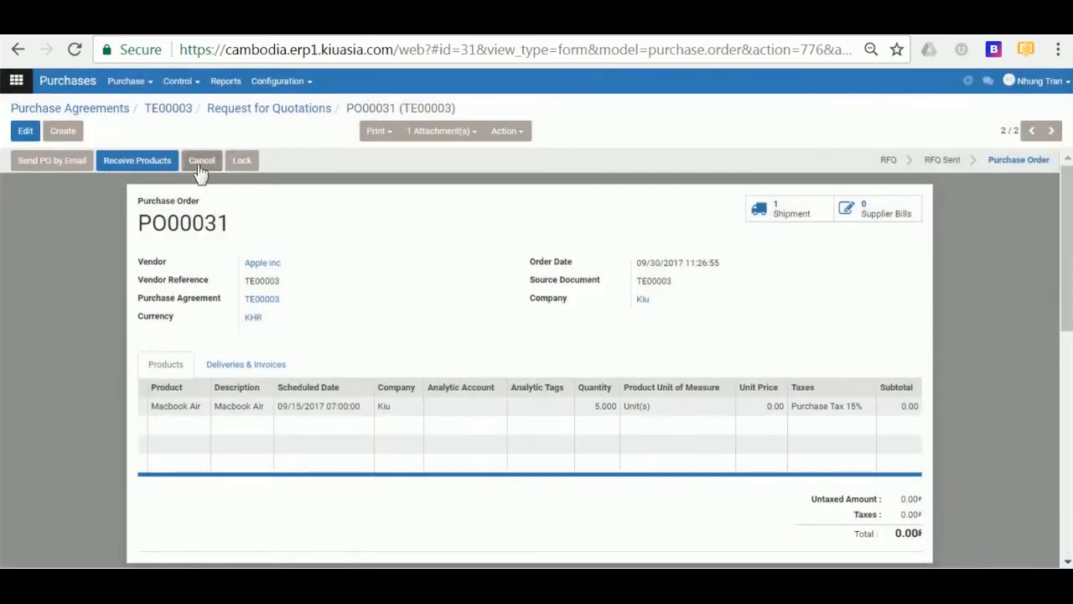
click(199, 166)
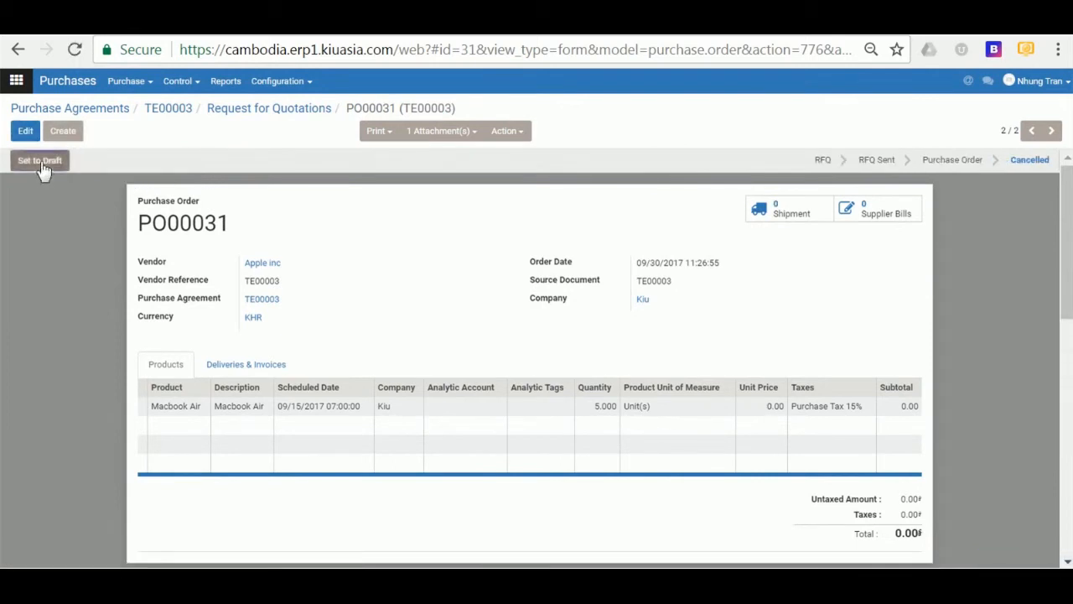
click(42, 163)
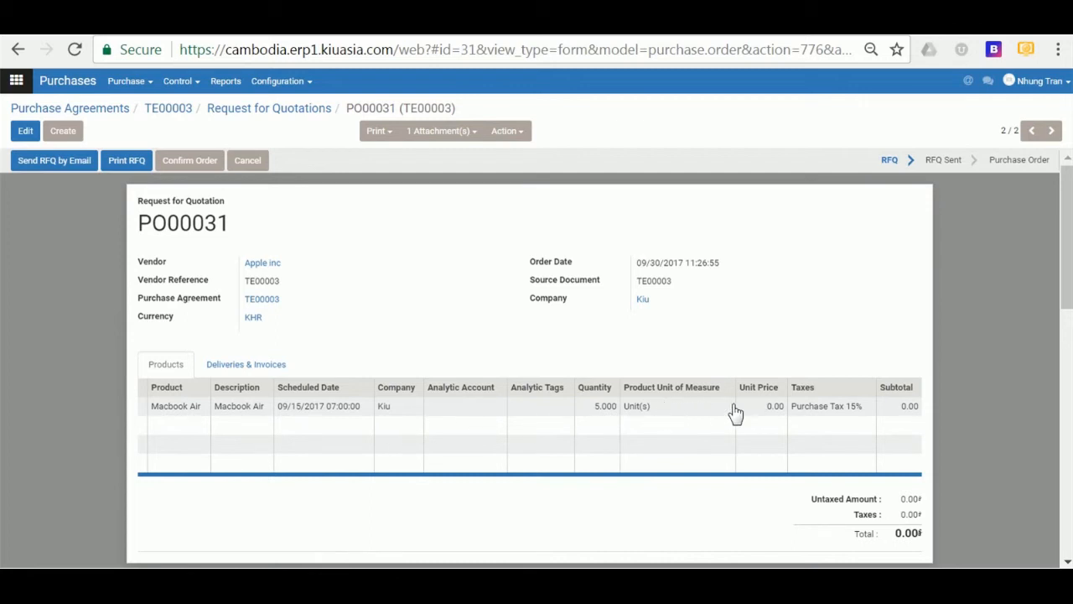
- Change PO00031's Macbook Air unit price to 2,000,000 and confirm it as a purchase order
click(23, 134)
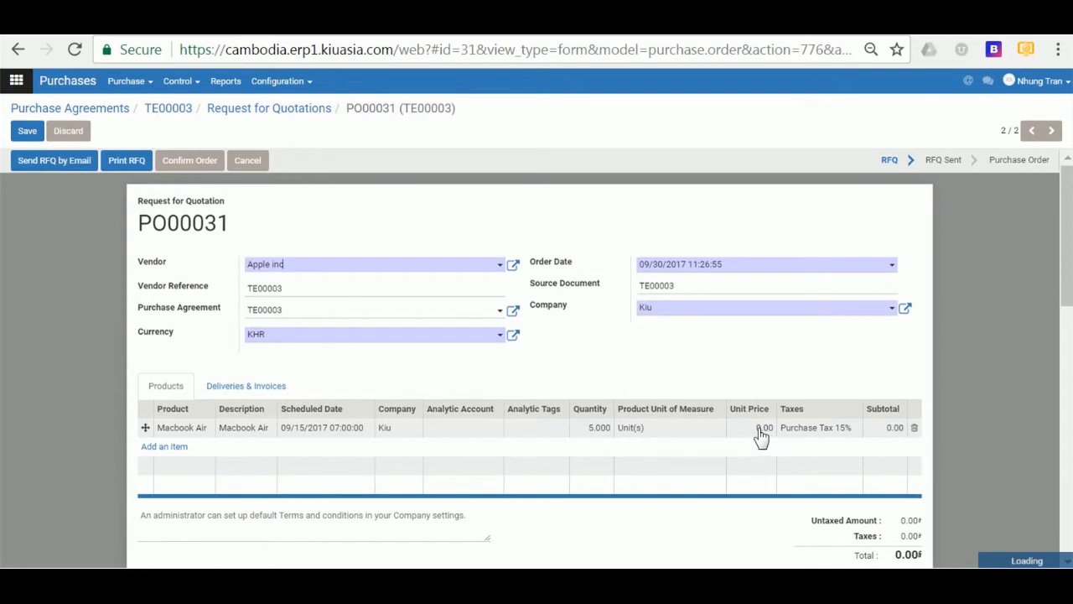
click(759, 431)
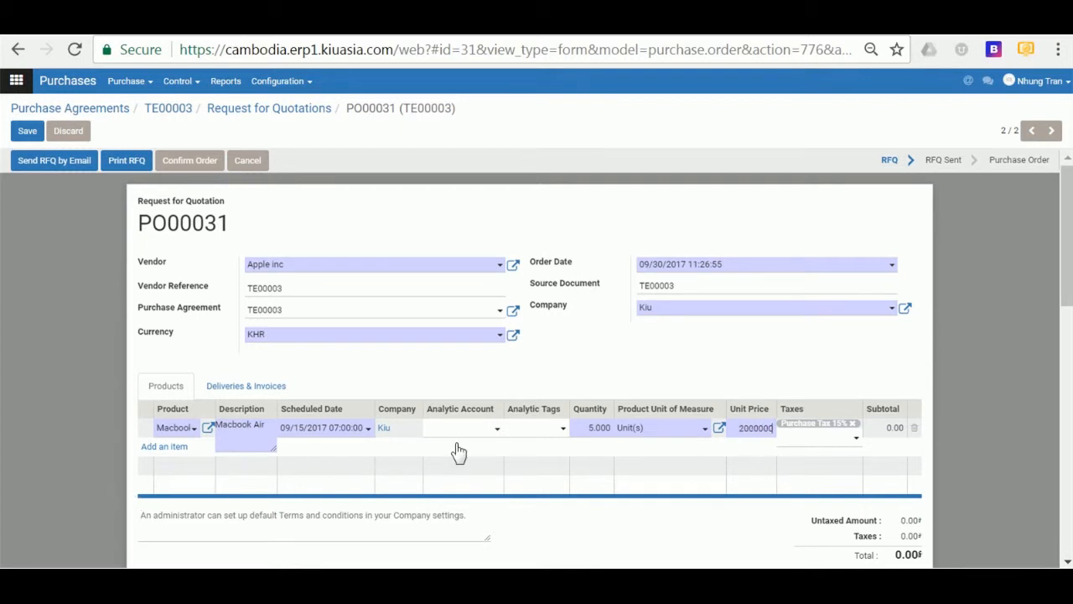
click(743, 363)
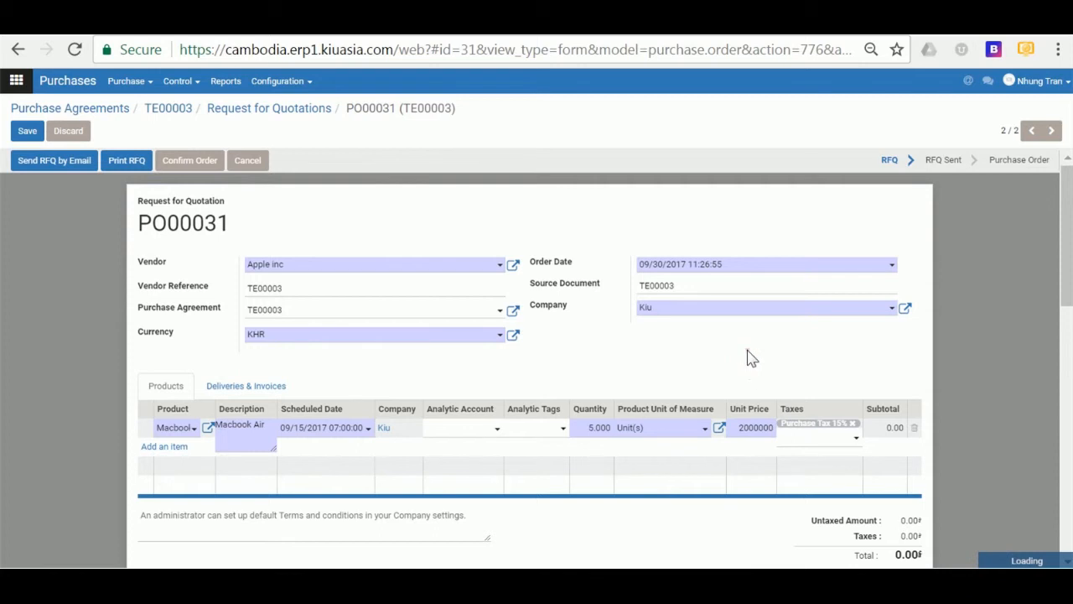
scroll(749, 359, down, 2)
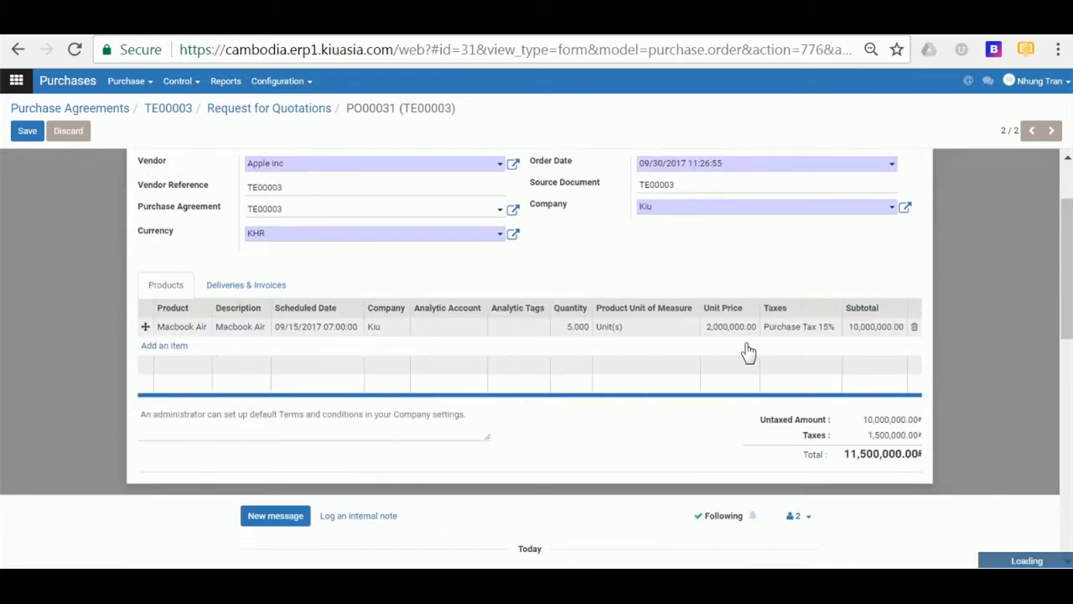
scroll(743, 387, up, 2)
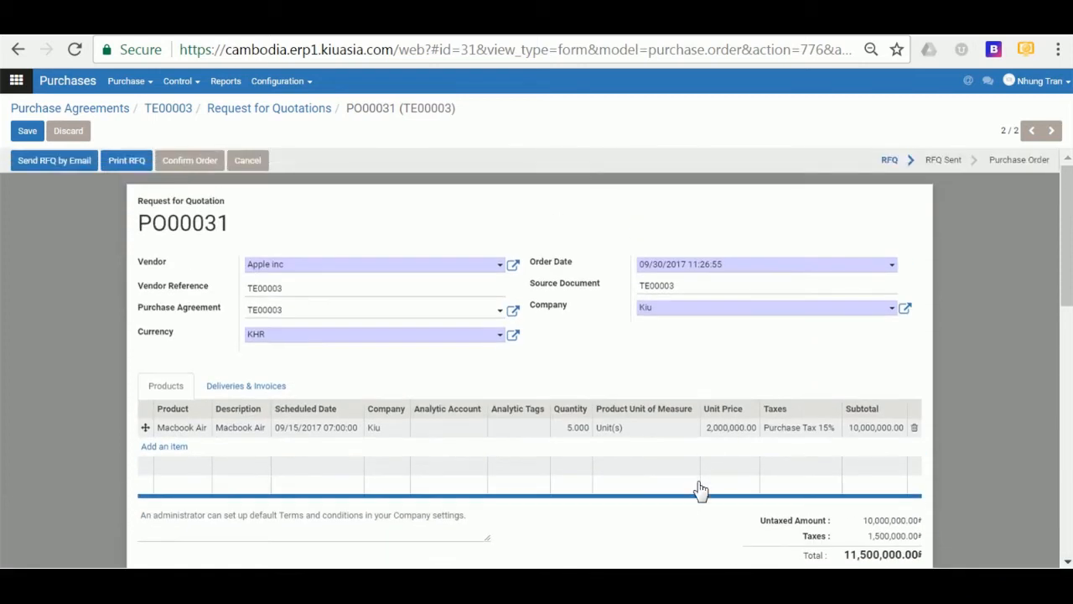
click(194, 164)
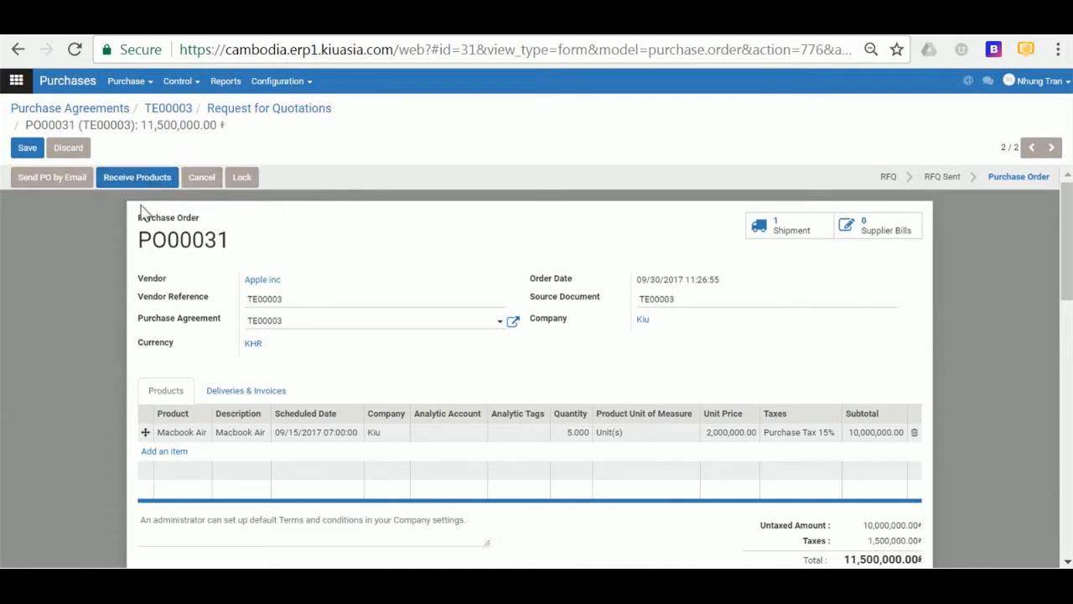
- Create a new Blanket Order purchase agreement with supplier Apple inc
click(142, 84)
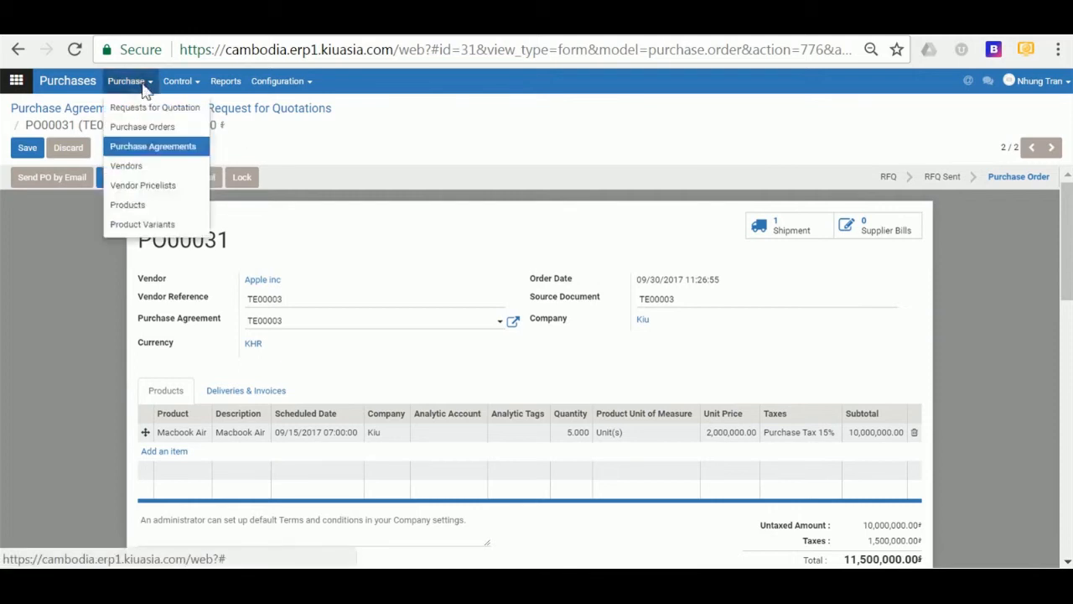
click(159, 145)
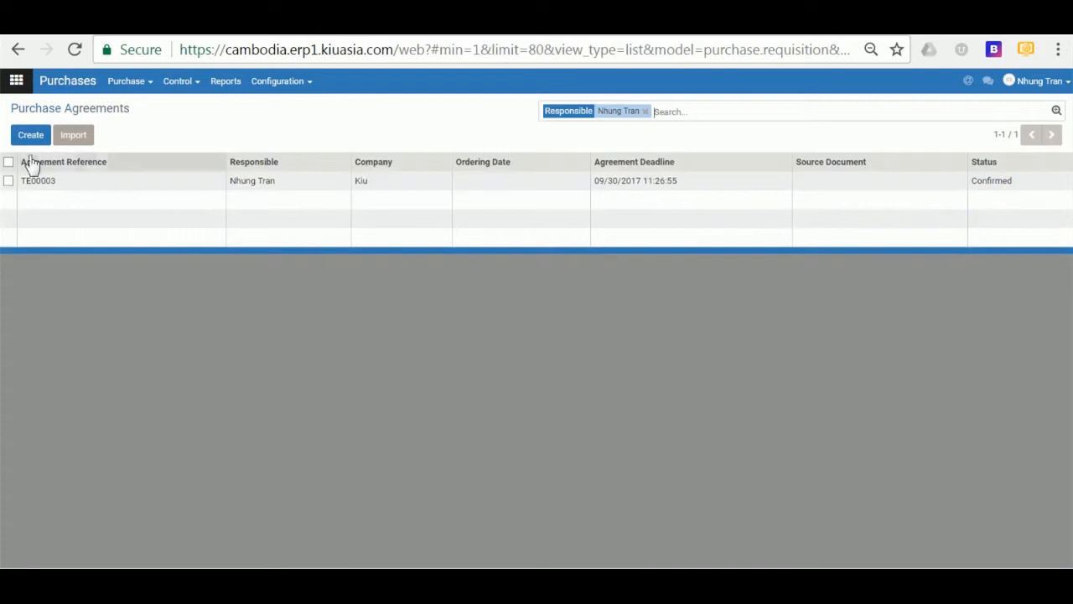
click(30, 136)
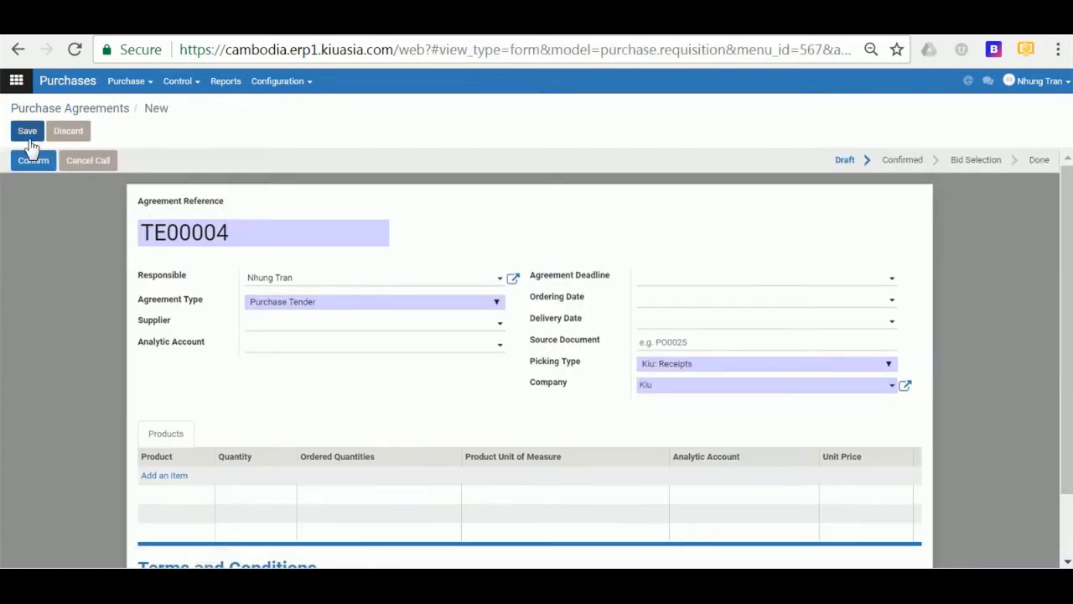
click(316, 304)
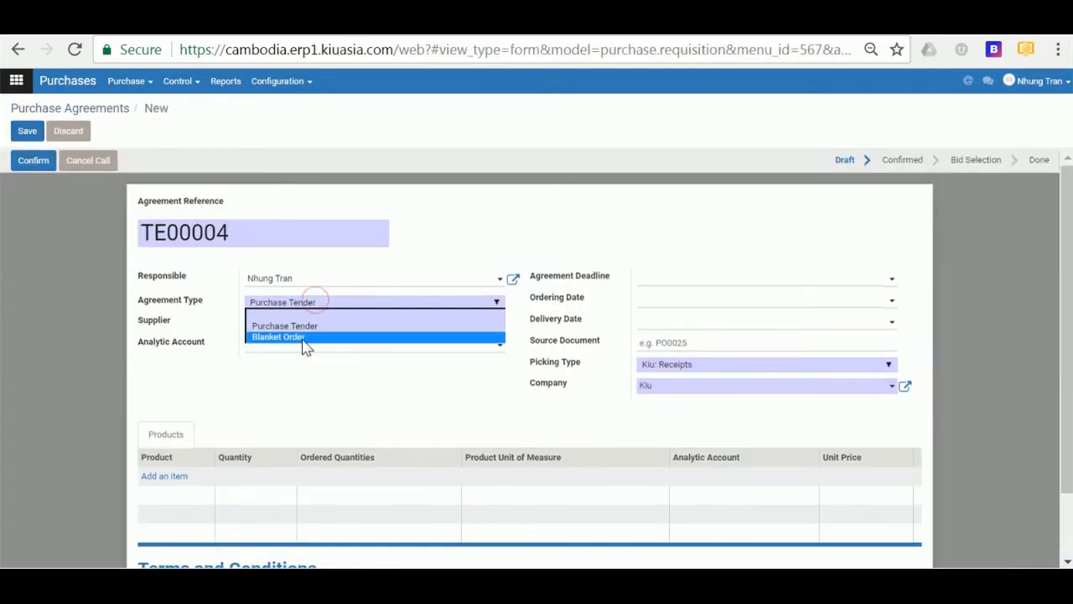
click(304, 339)
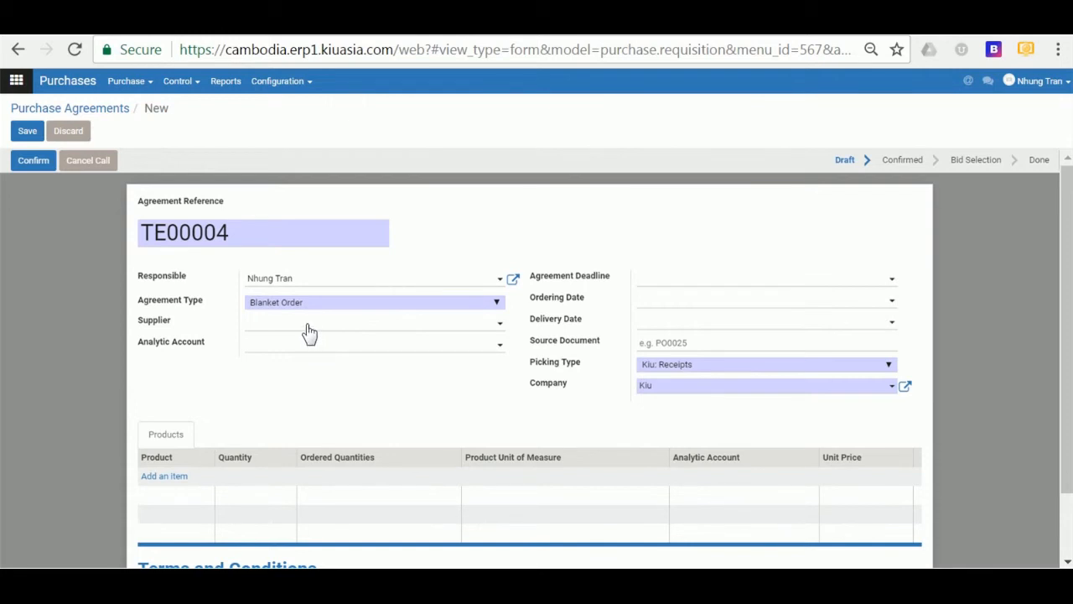
click(308, 327)
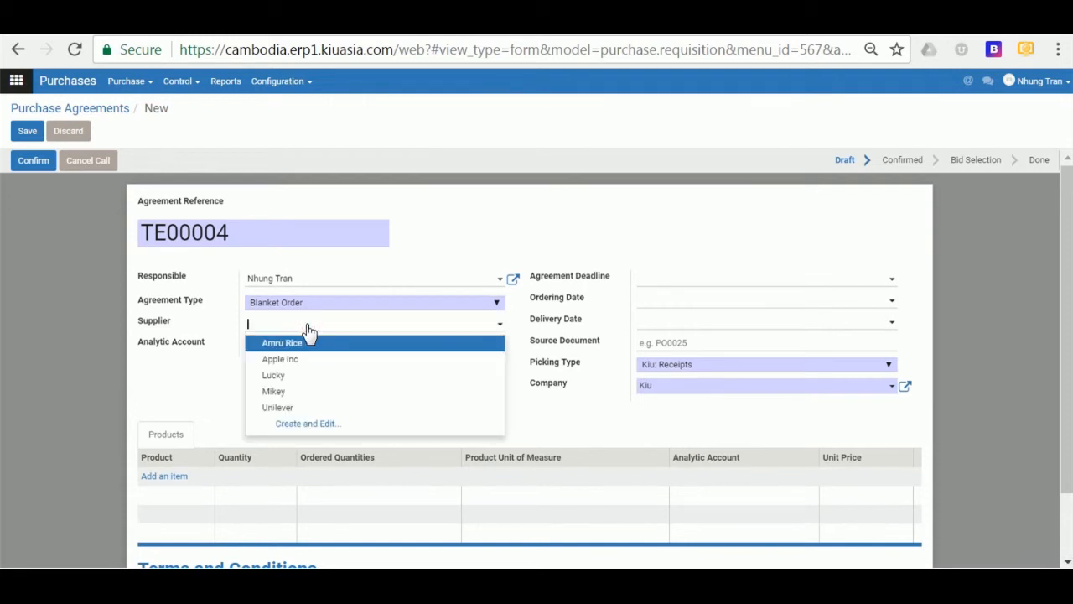
click(294, 361)
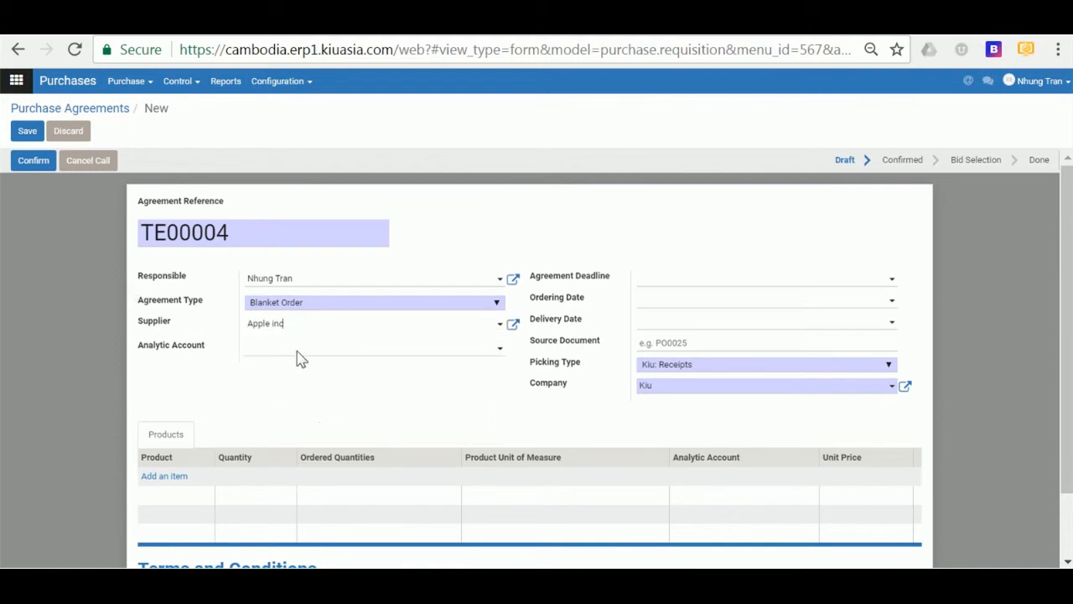
- Add a Macbook Air line priced at 2,000,000.00 to the agreement
scroll(298, 359, down, 2)
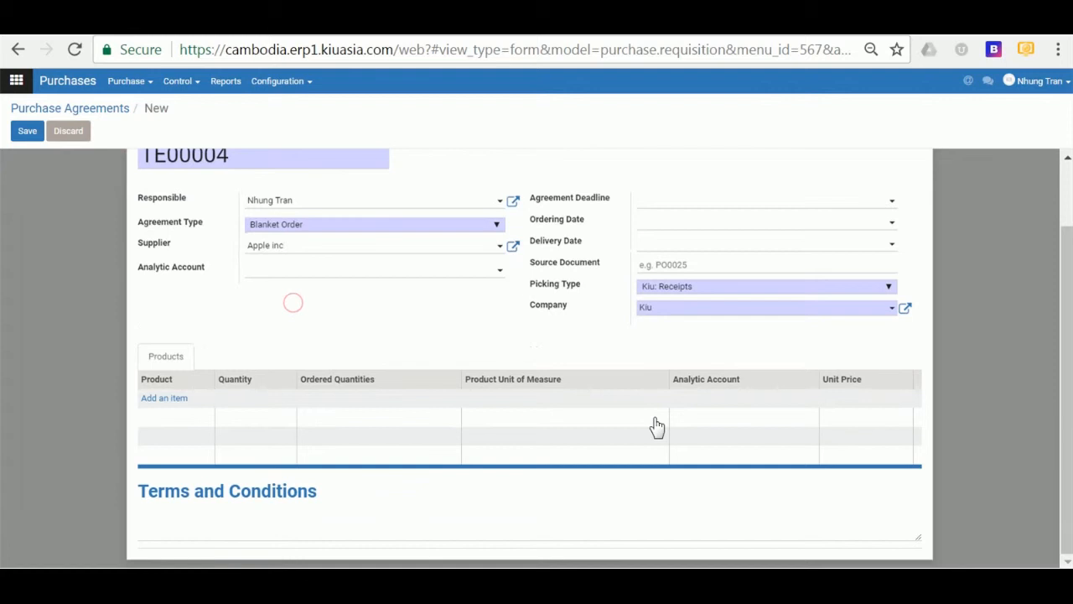
click(164, 398)
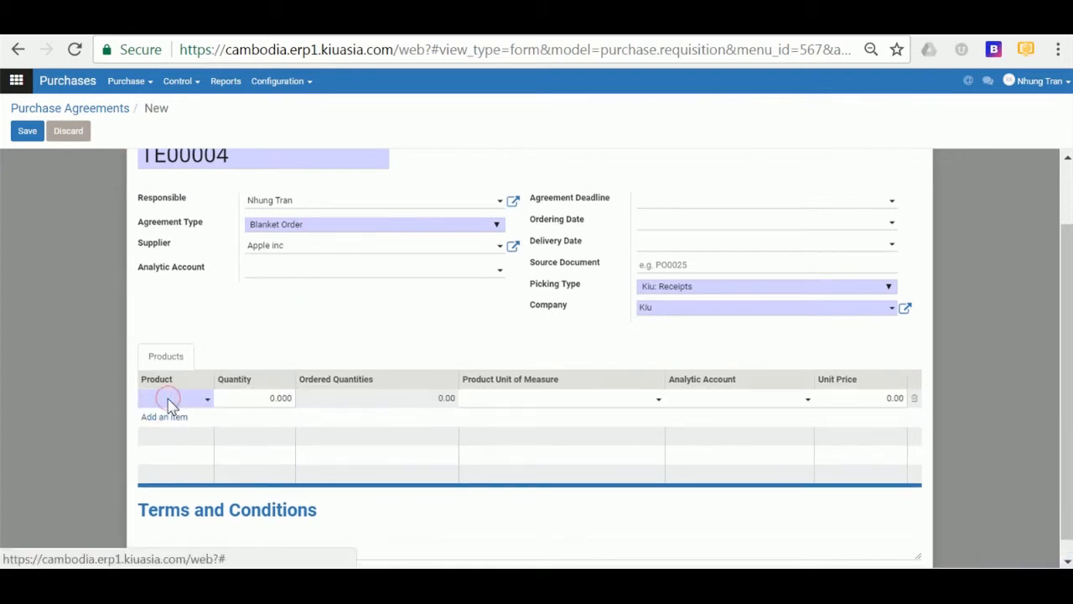
text(Mac)
click(168, 418)
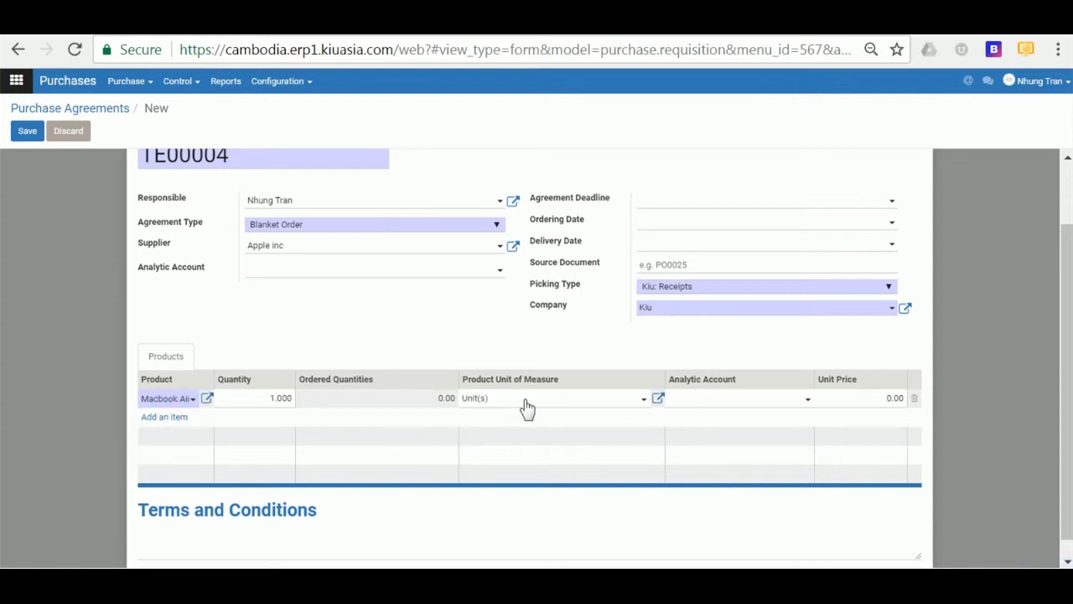
click(854, 401)
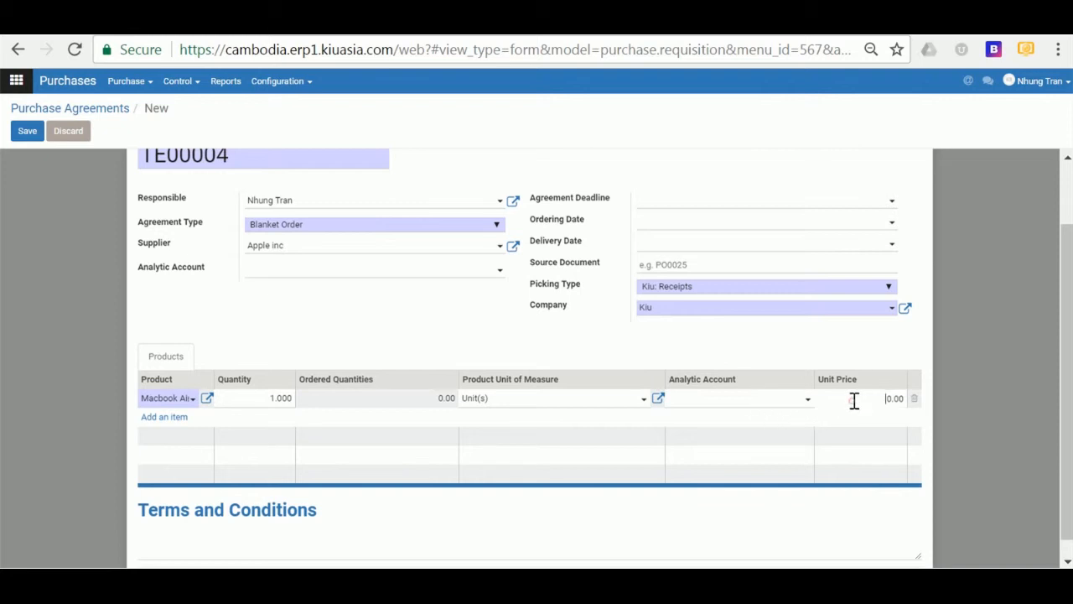
drag(871, 397, 908, 402)
click(498, 126)
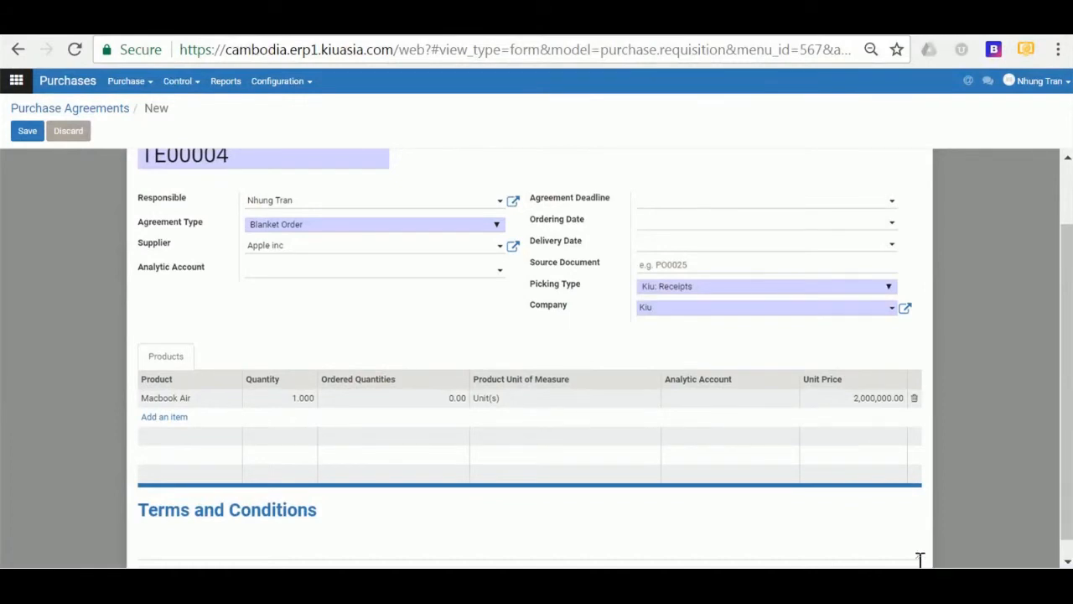
scroll(332, 360, up, 1)
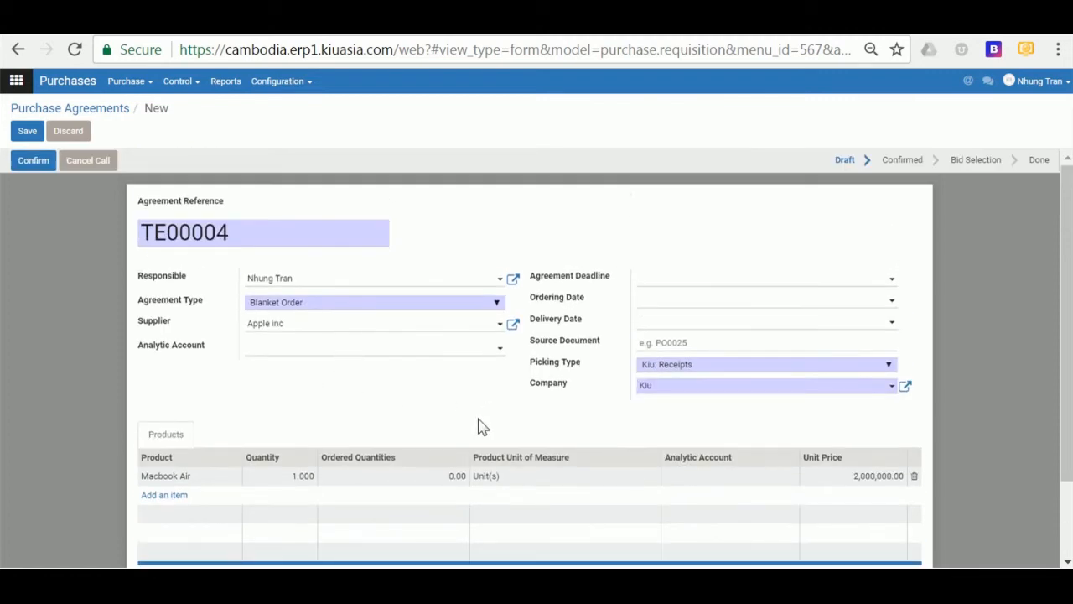
- Set the agreement deadline to 12/31/2017
click(669, 278)
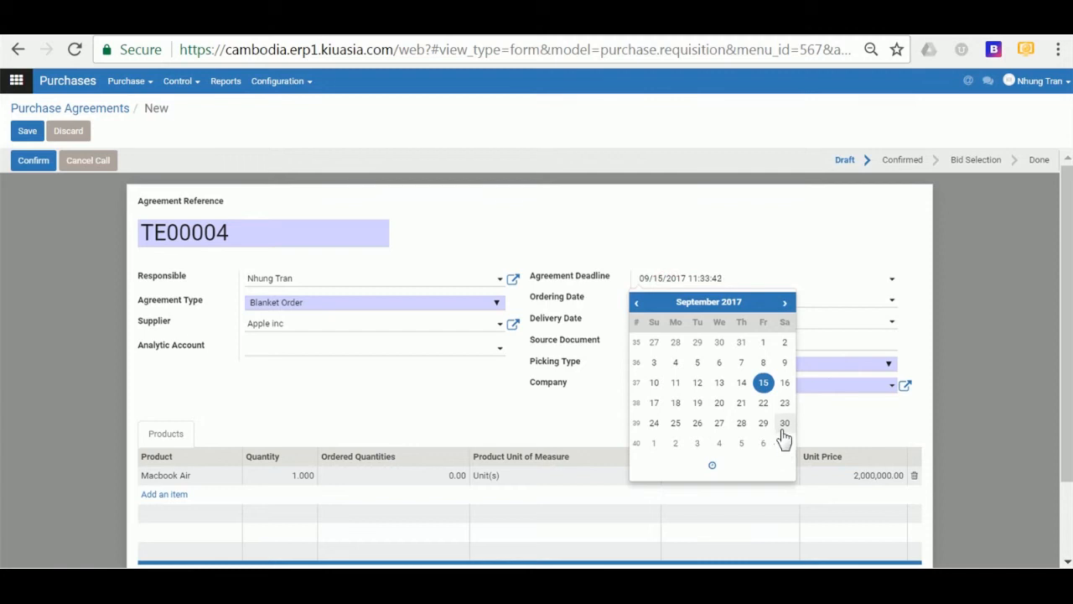
click(785, 304)
click(785, 303)
click(785, 304)
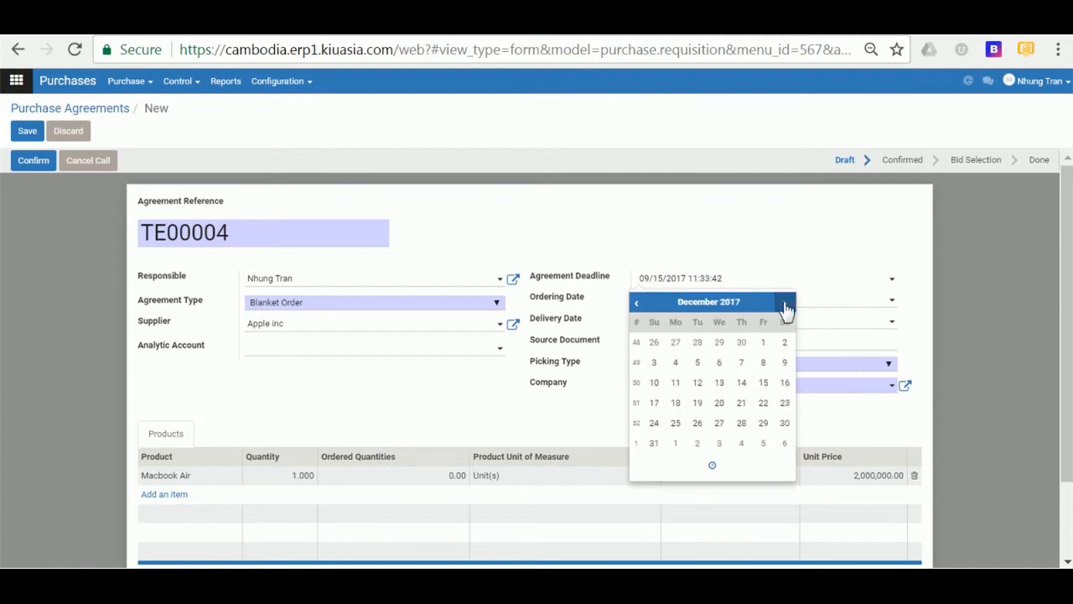
click(654, 445)
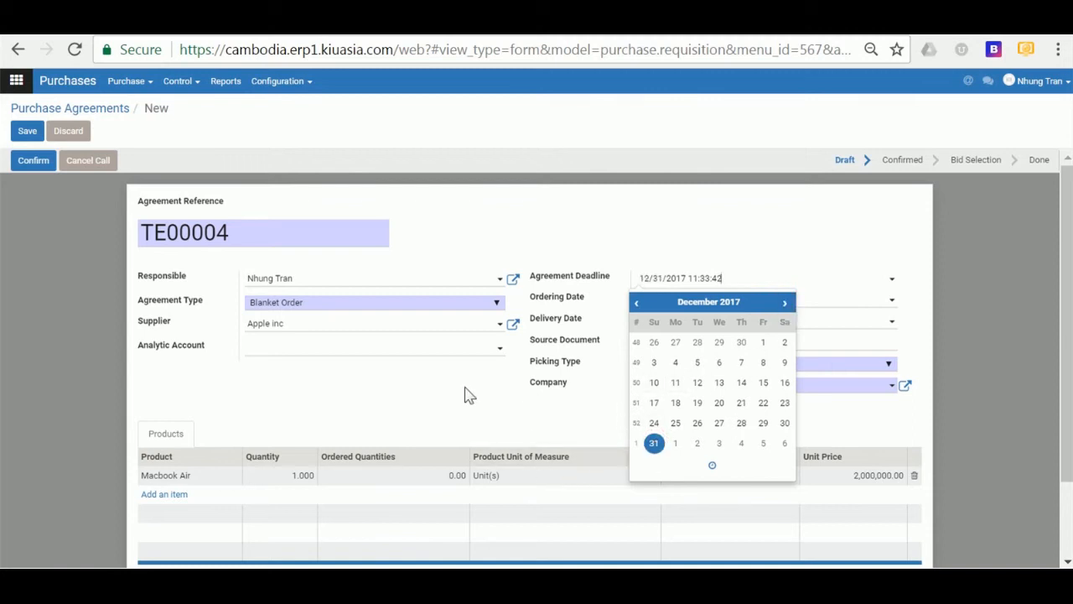
click(459, 417)
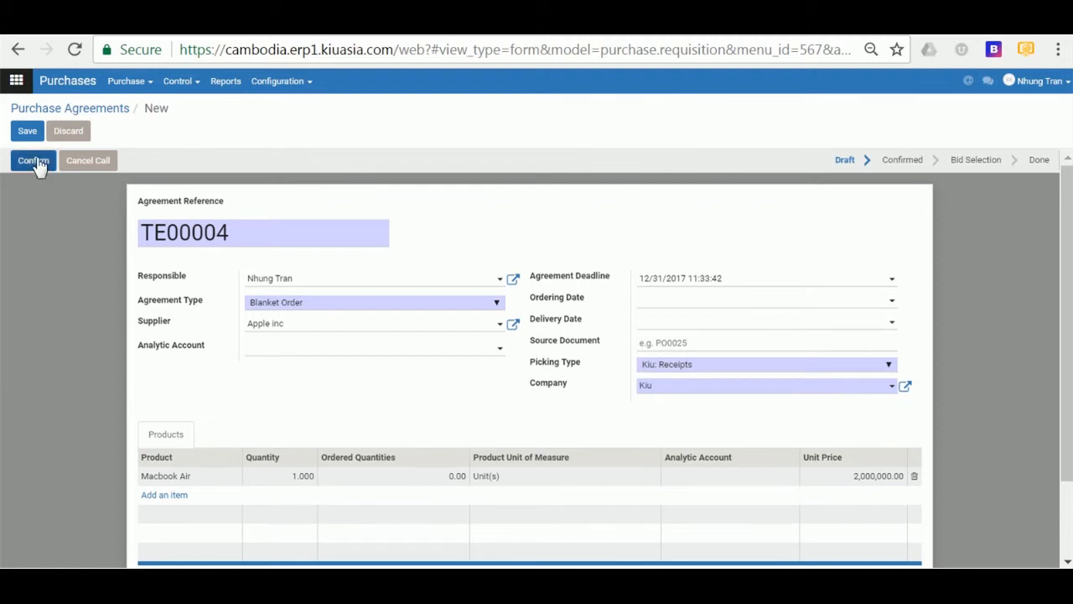
- Change the Macbook Air quantity to 10 and confirm the agreement
click(297, 475)
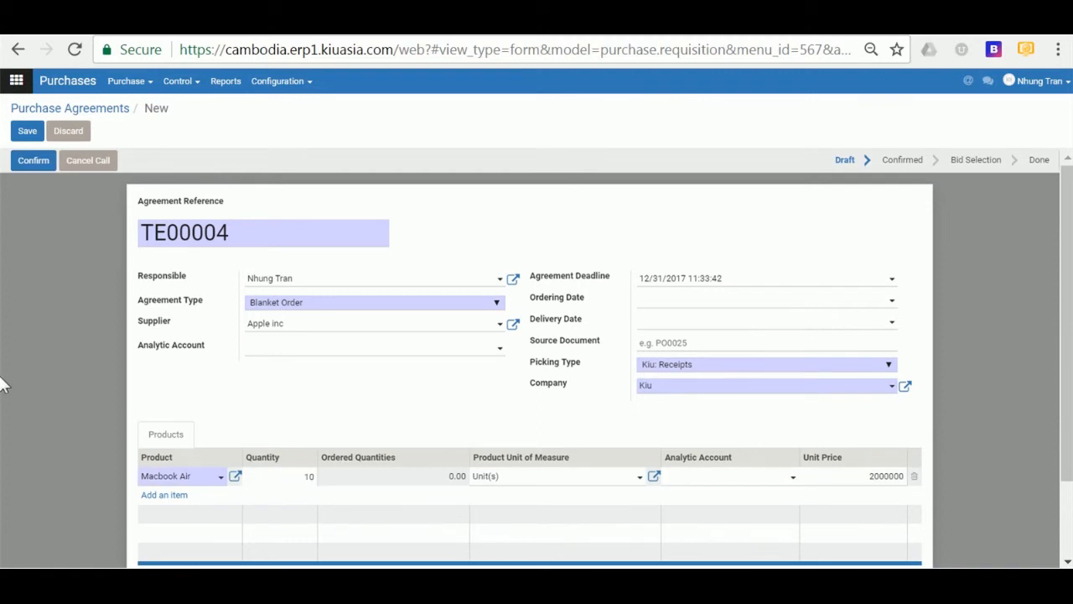
text(10)
click(29, 167)
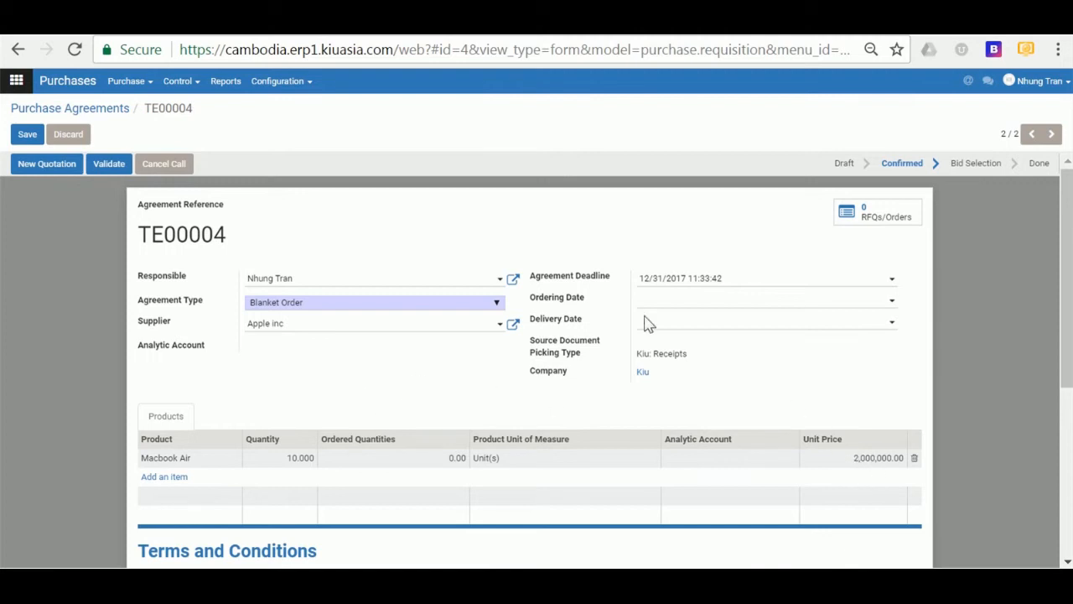
- From TE00004's quotations, create and confirm PO00033 for 5 Macbook Air at 11,500,000.00 total
click(877, 219)
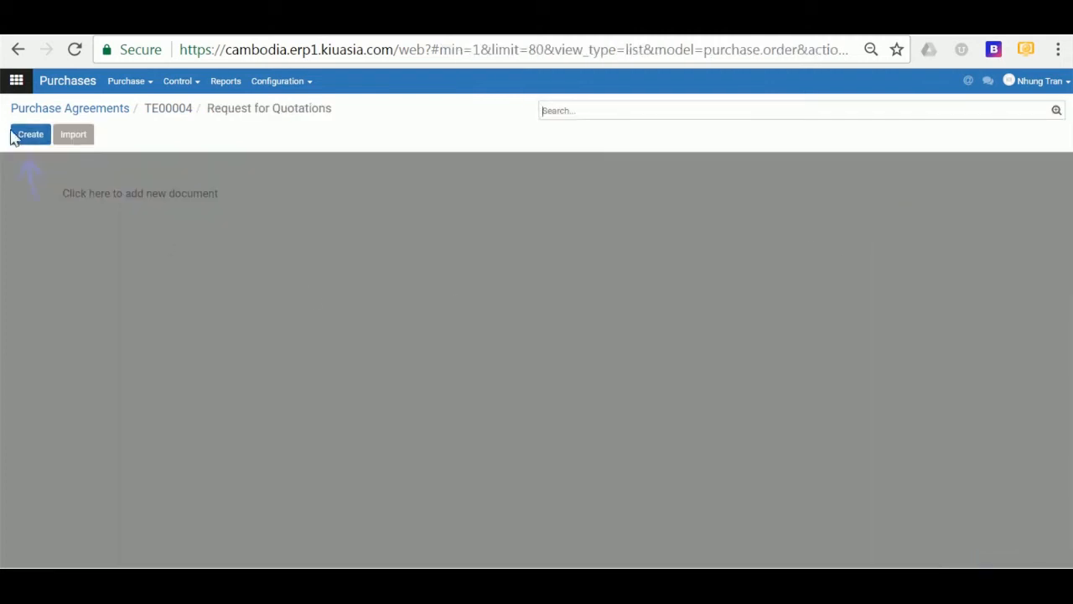
click(15, 137)
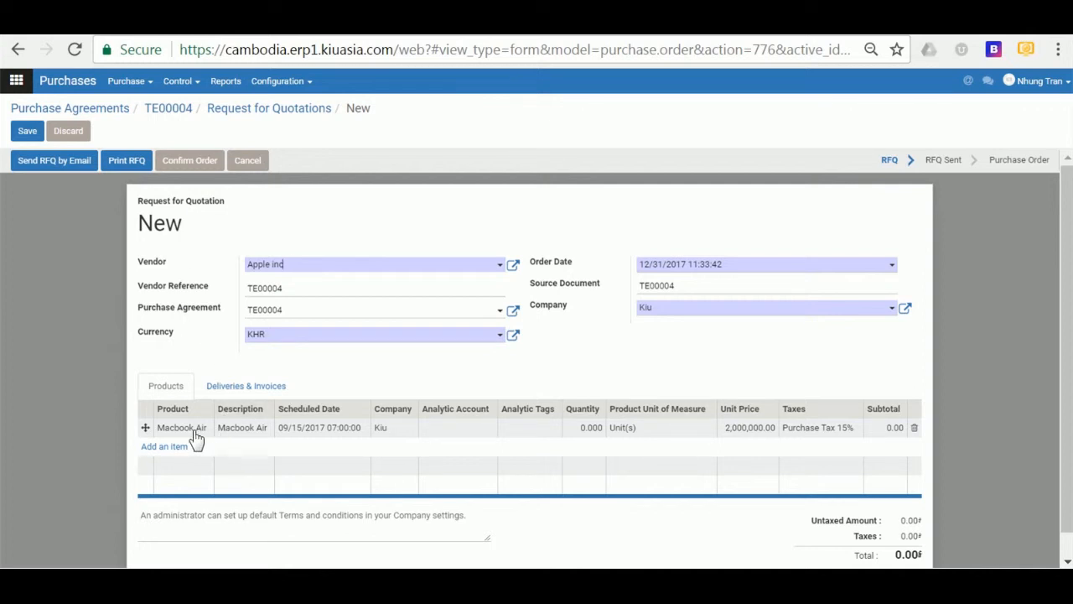
click(590, 428)
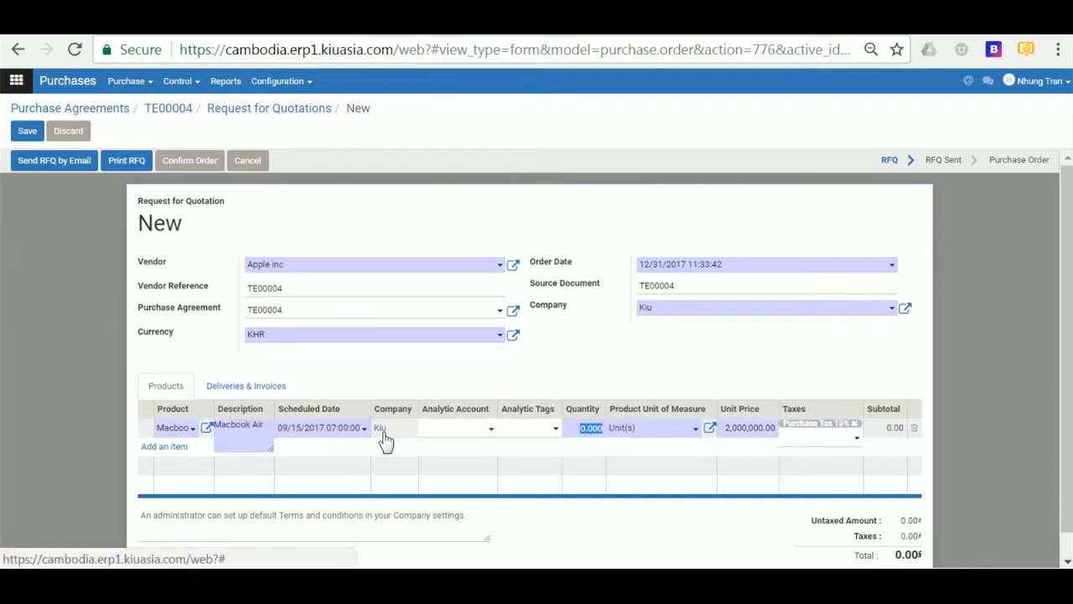
click(573, 354)
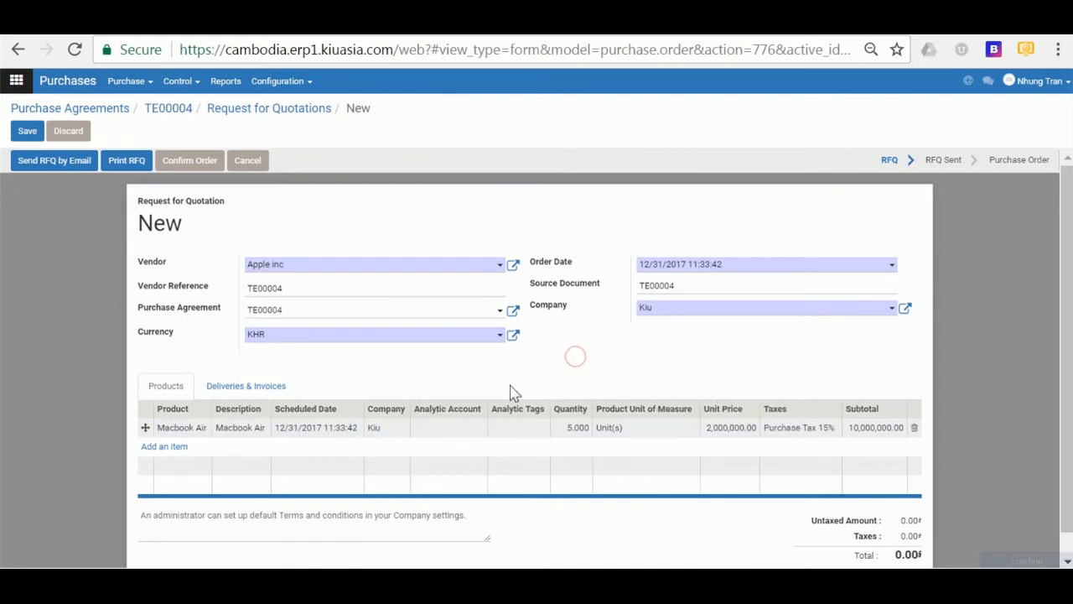
click(186, 168)
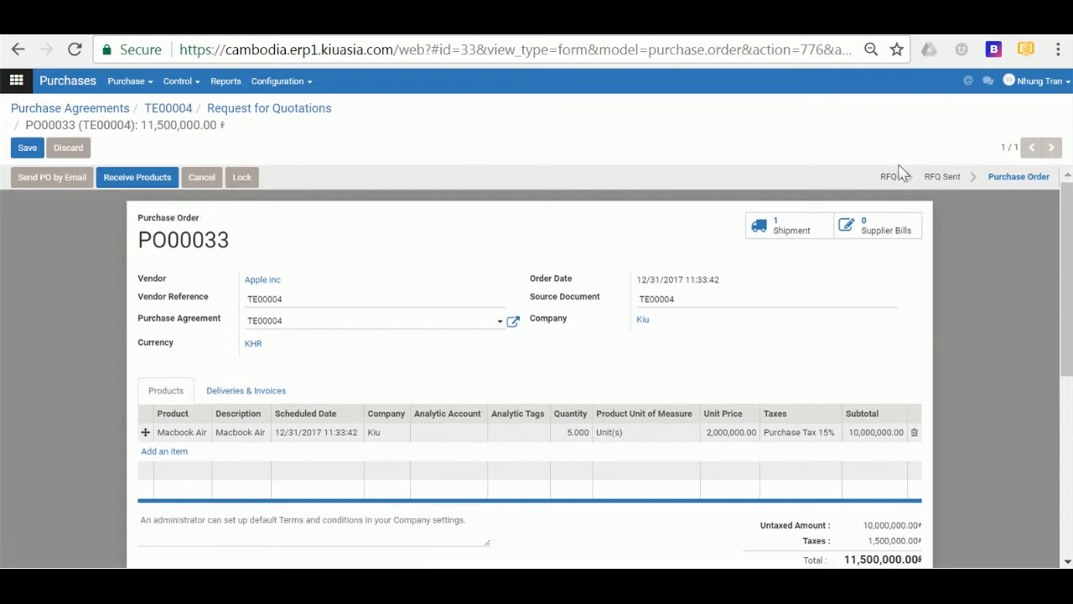
click(248, 117)
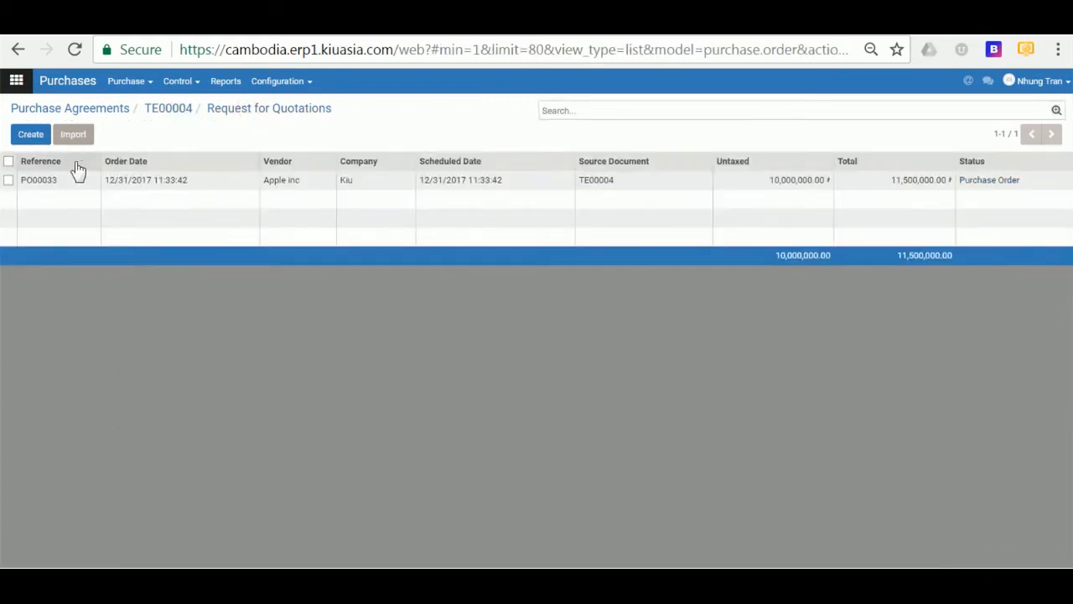
- Start another Apple inc quotation for TE00004 and change the line's scheduled date month to 10
click(30, 136)
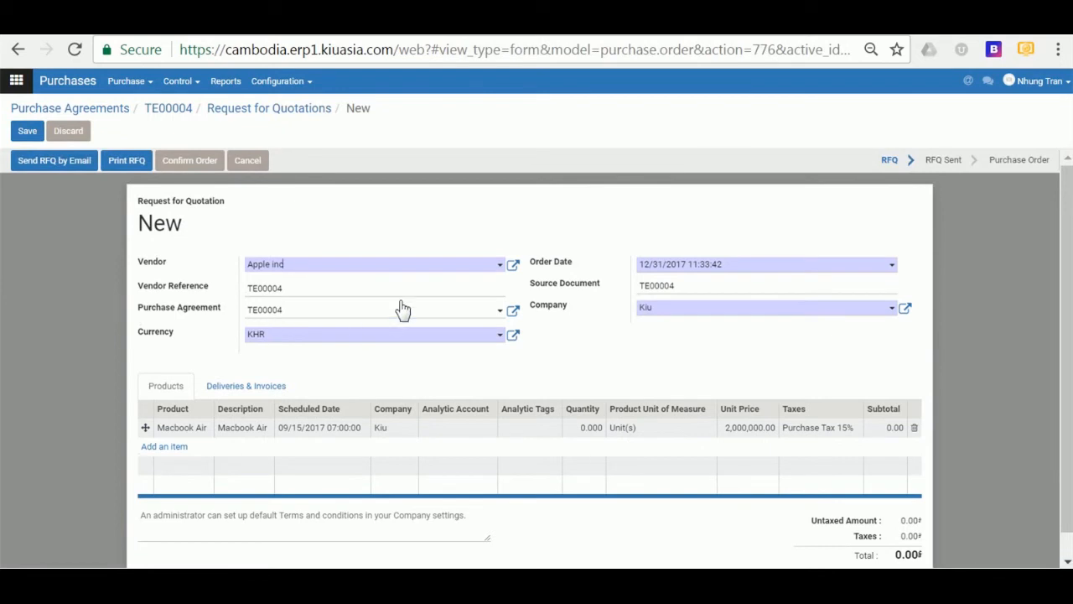
click(308, 436)
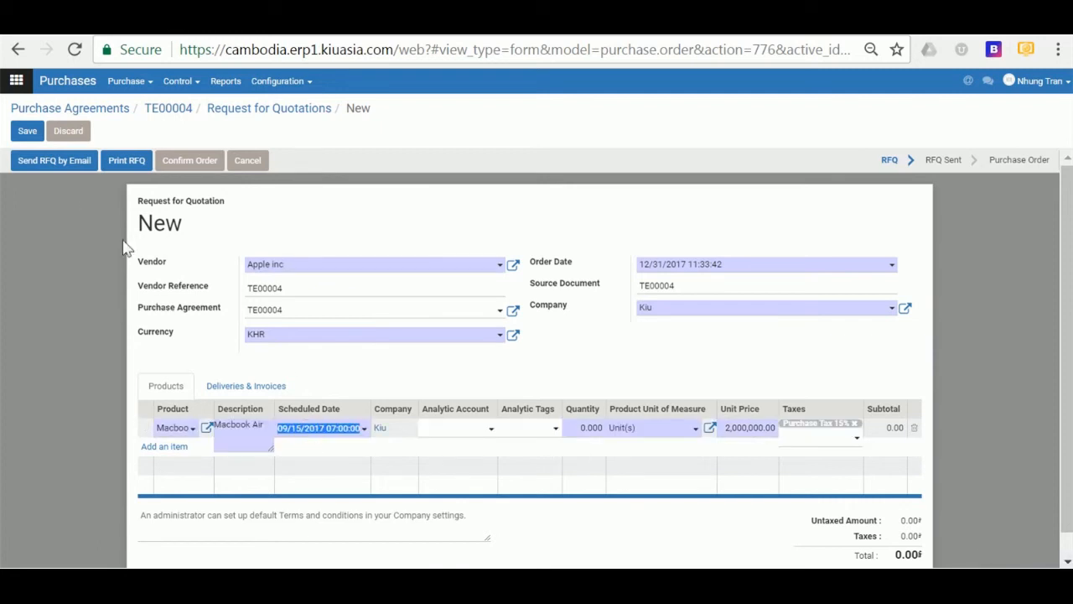
click(311, 430)
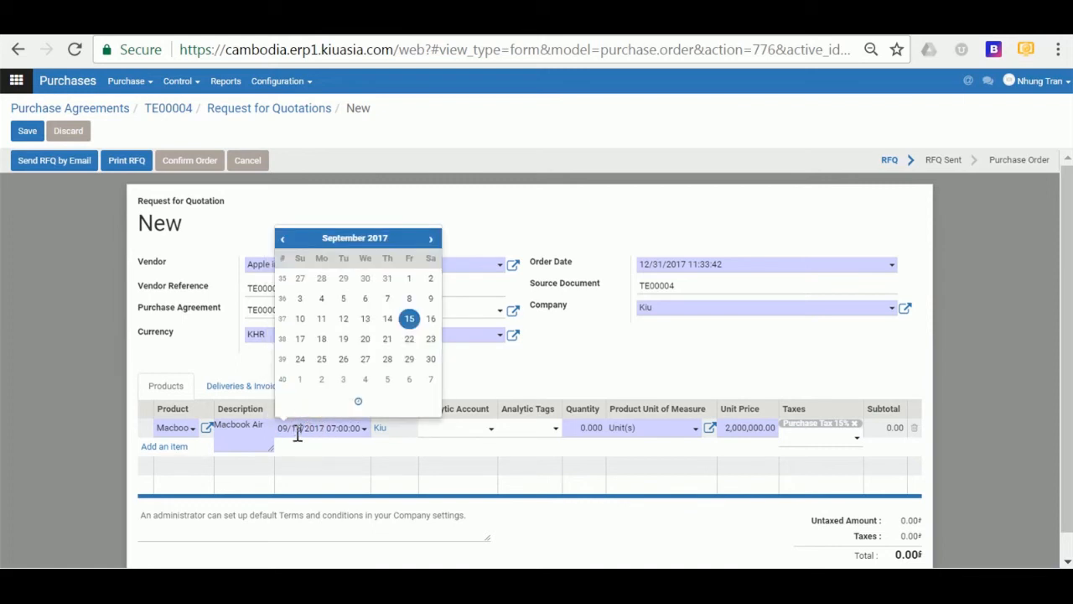
click(291, 431)
key(BackSpace)
key(BackSpace)
text(10)
click(550, 357)
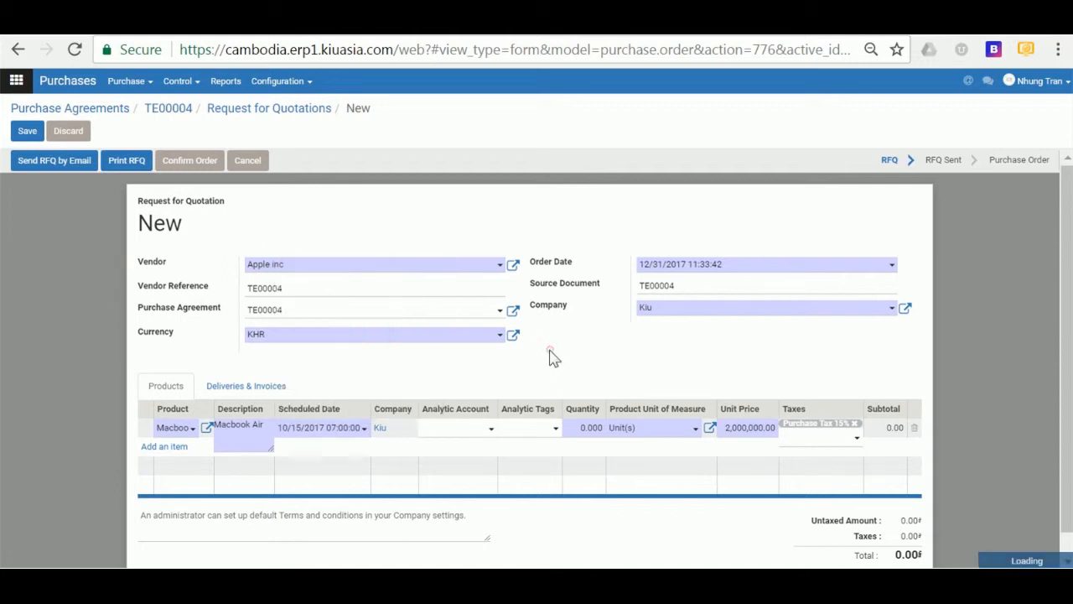
- Set the Macbook Air quantity to 5, giving a 10,000,000.00 subtotal
click(585, 436)
text(5)
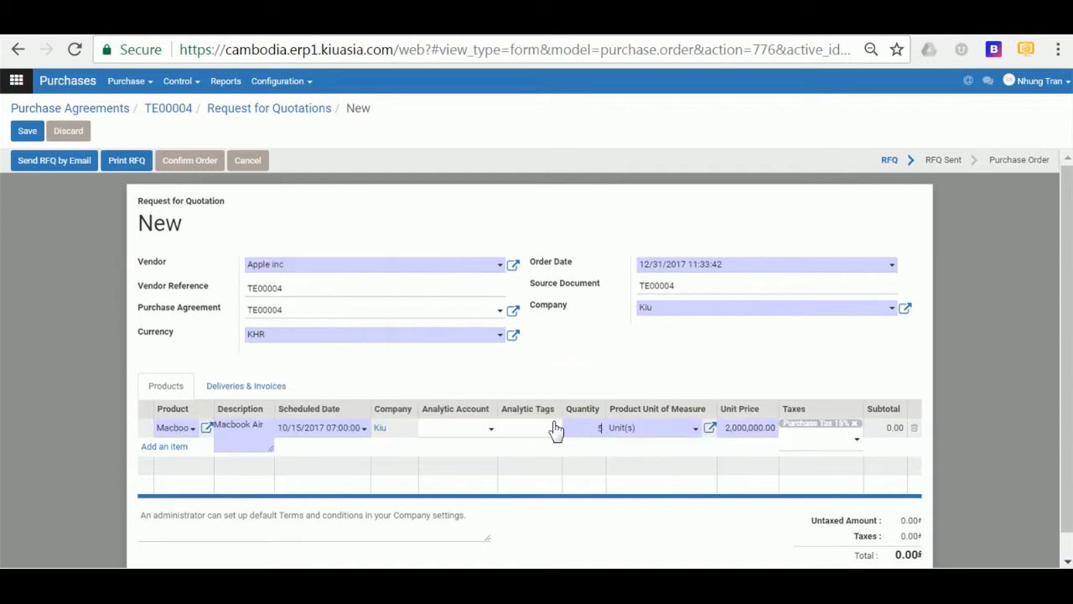
click(635, 379)
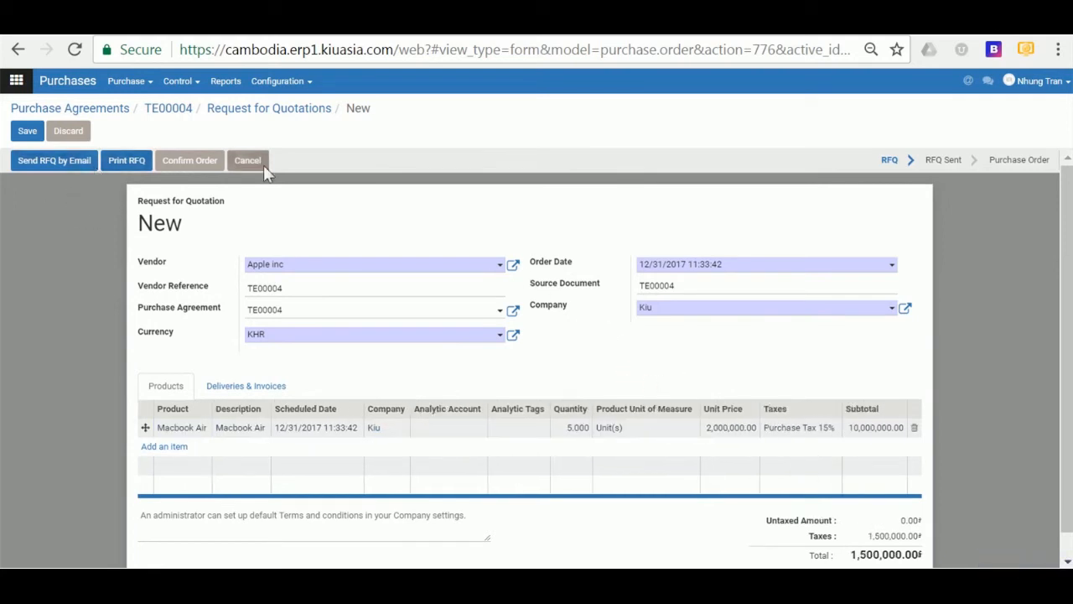
- Confirm the second TE00004 quotation as purchase order PO00034 for 11,500,000.00
click(184, 163)
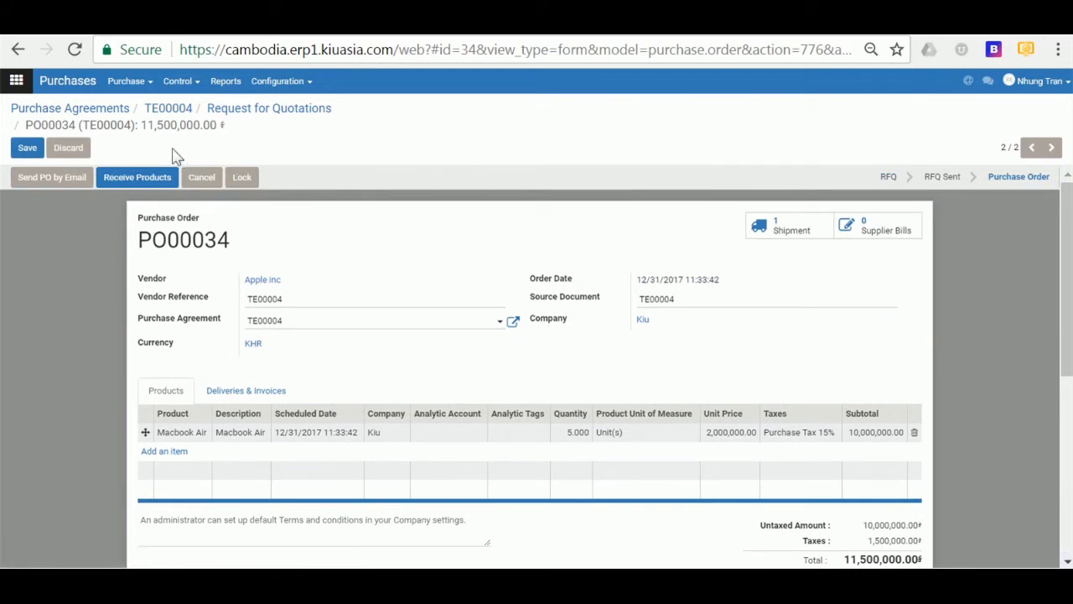
click(136, 82)
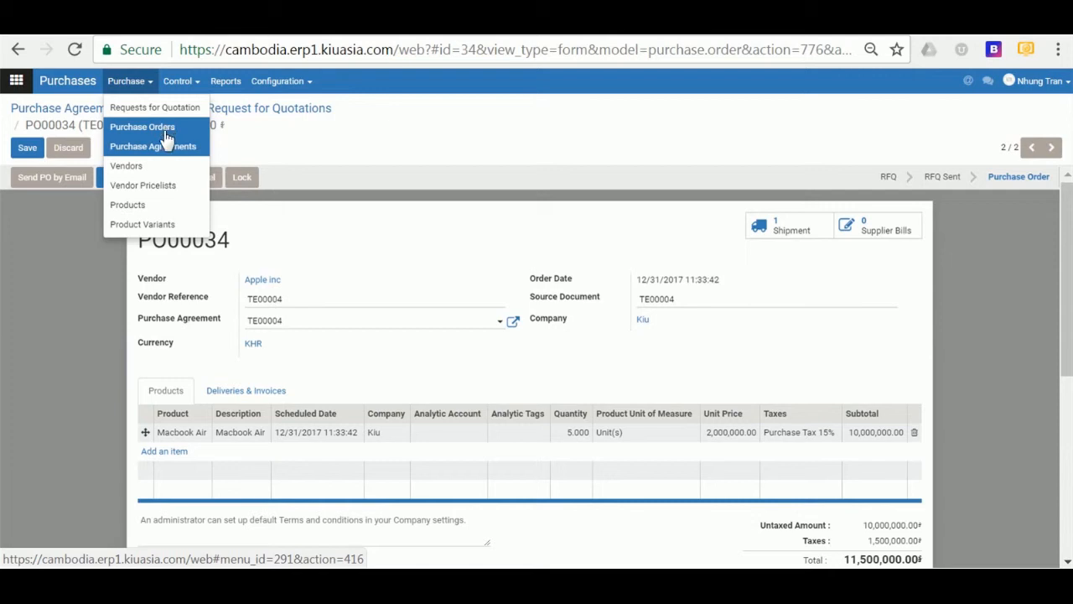
- Start a blank new quotation from the Purchase Orders list
click(150, 123)
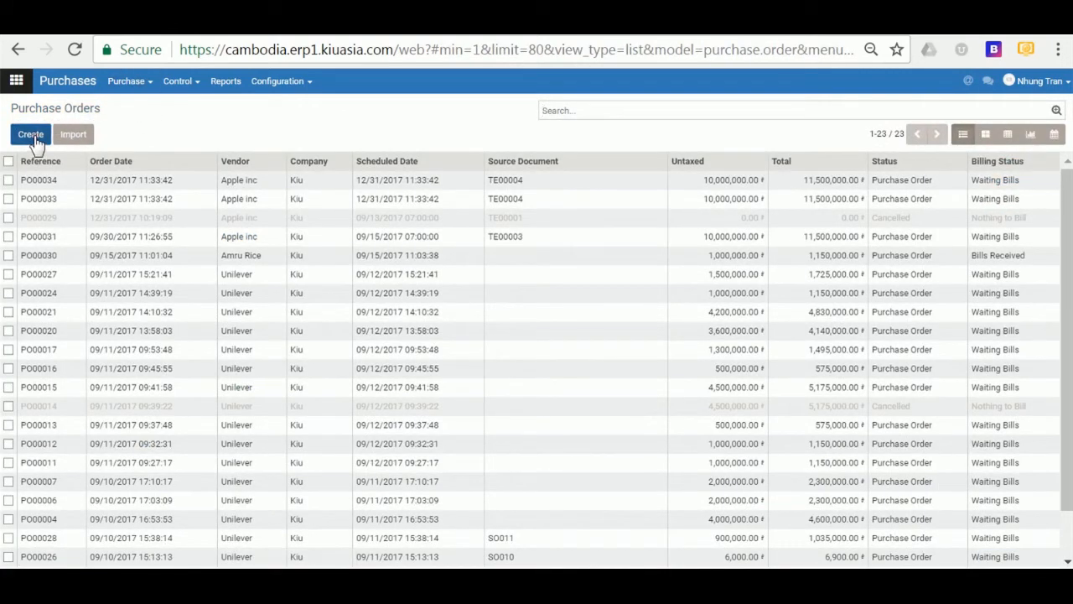
click(33, 137)
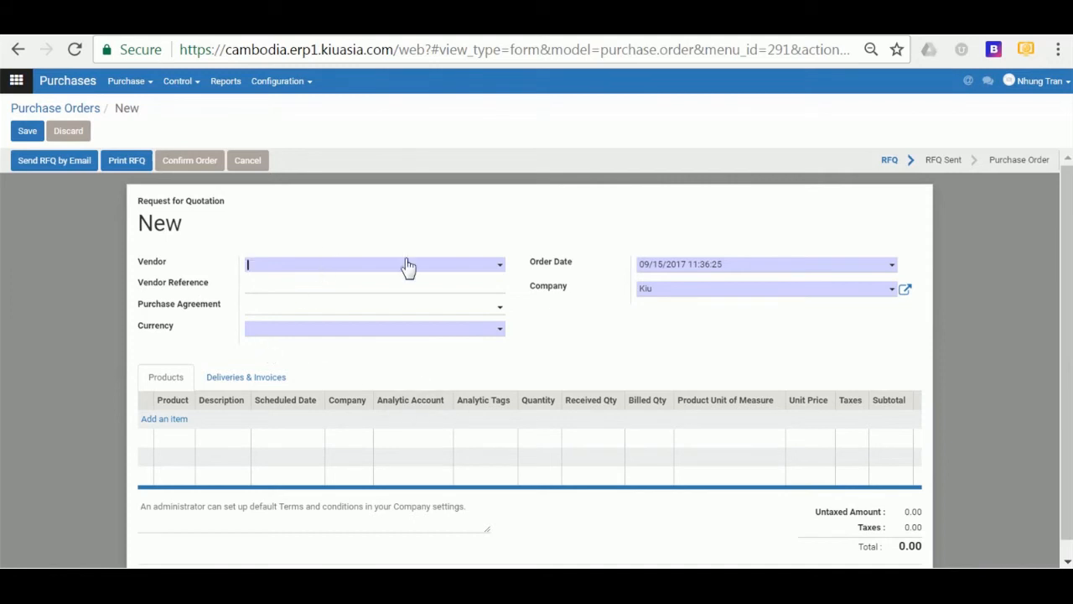
click(134, 81)
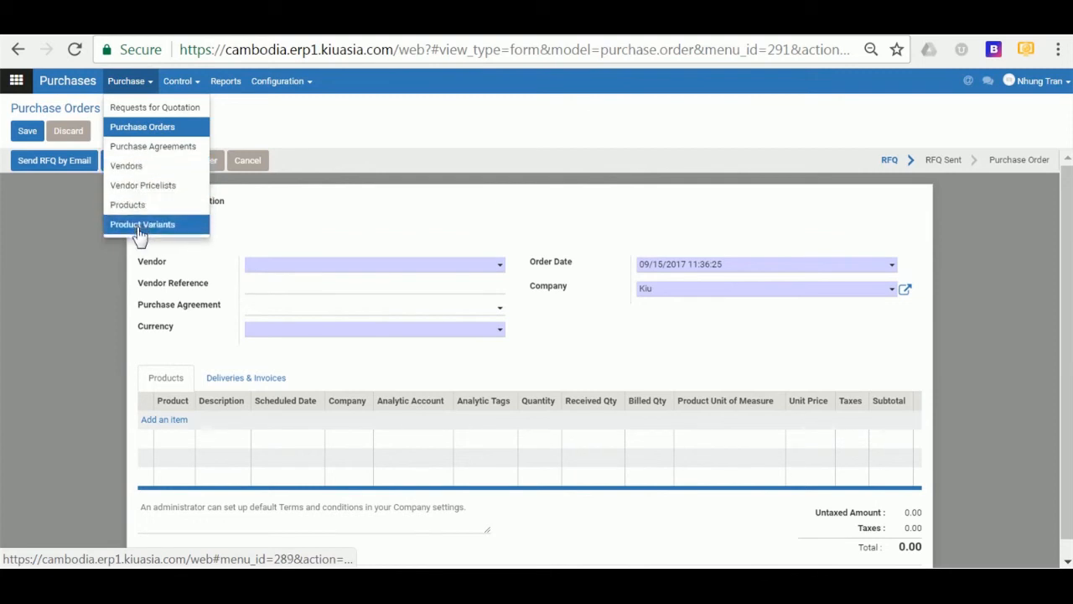
- Clear the Vendors filter on the Vendors page to list all 26 contacts
click(131, 171)
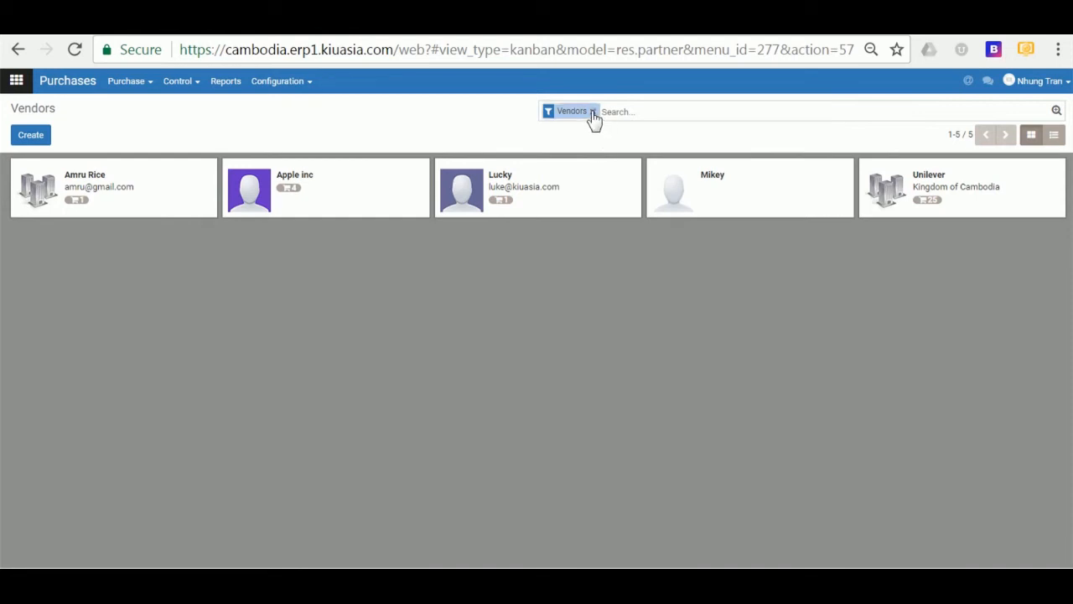
click(593, 113)
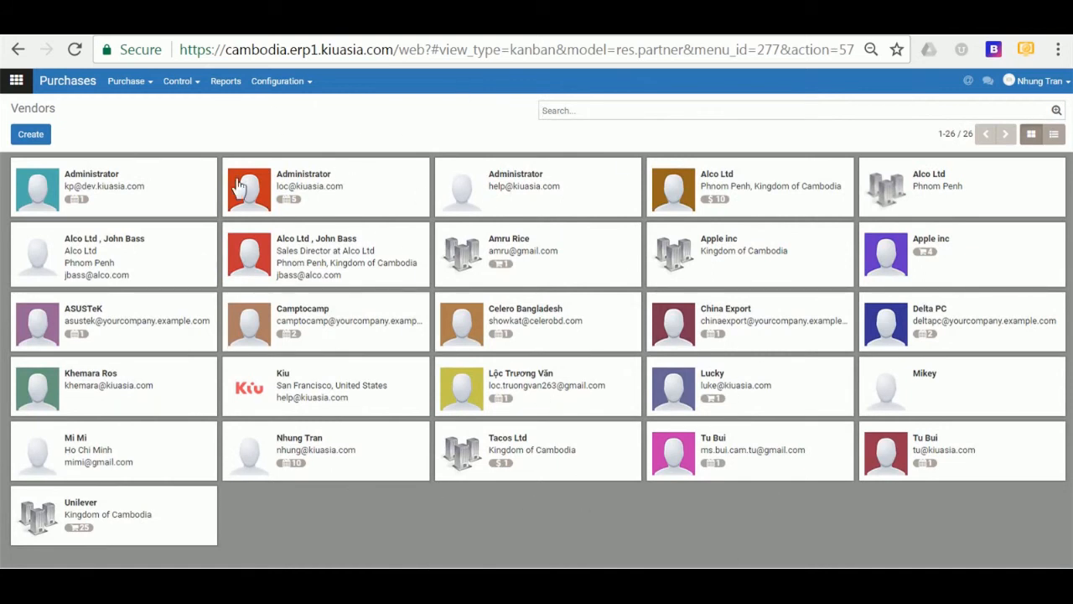
click(127, 81)
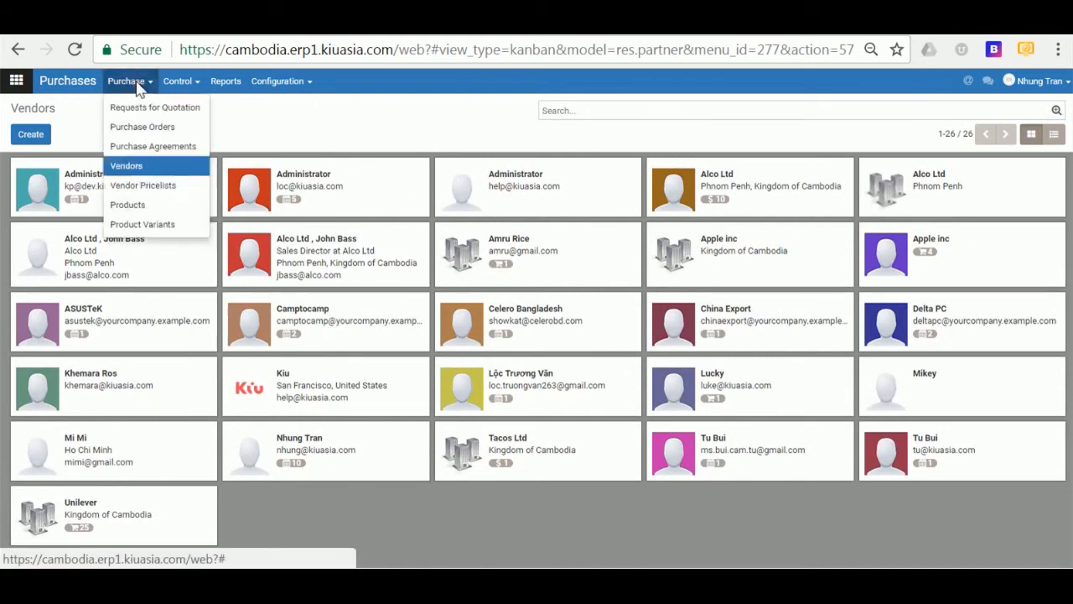
- Select the Amru Rice entry in Vendor Pricelists and export it
click(148, 189)
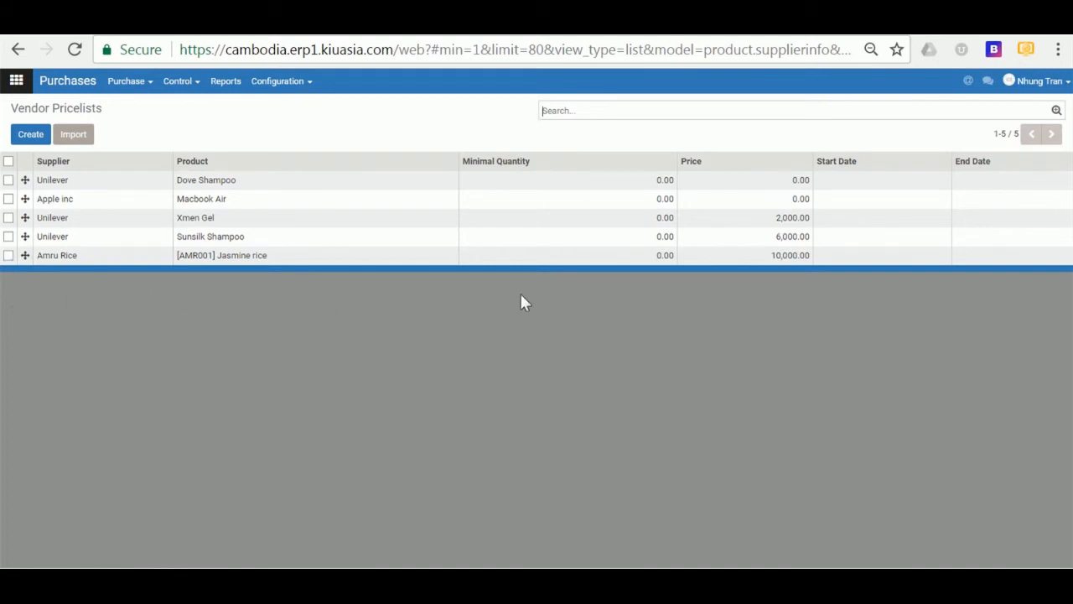
click(9, 256)
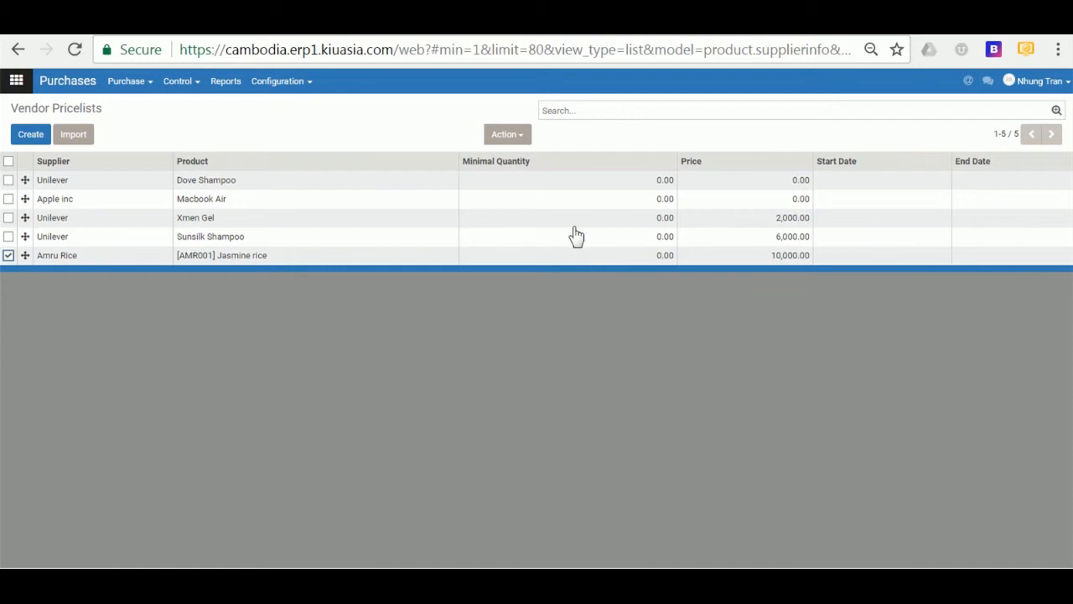
click(523, 141)
click(513, 162)
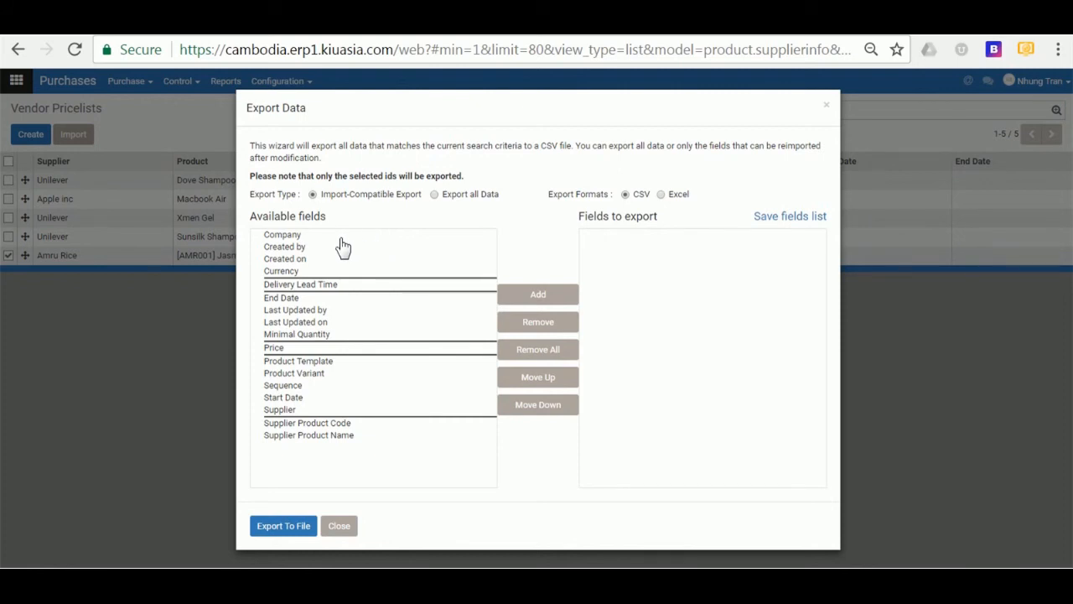
- Add Company, End Date, Minimal Quantity, Price and Start Date as export fields
click(285, 236)
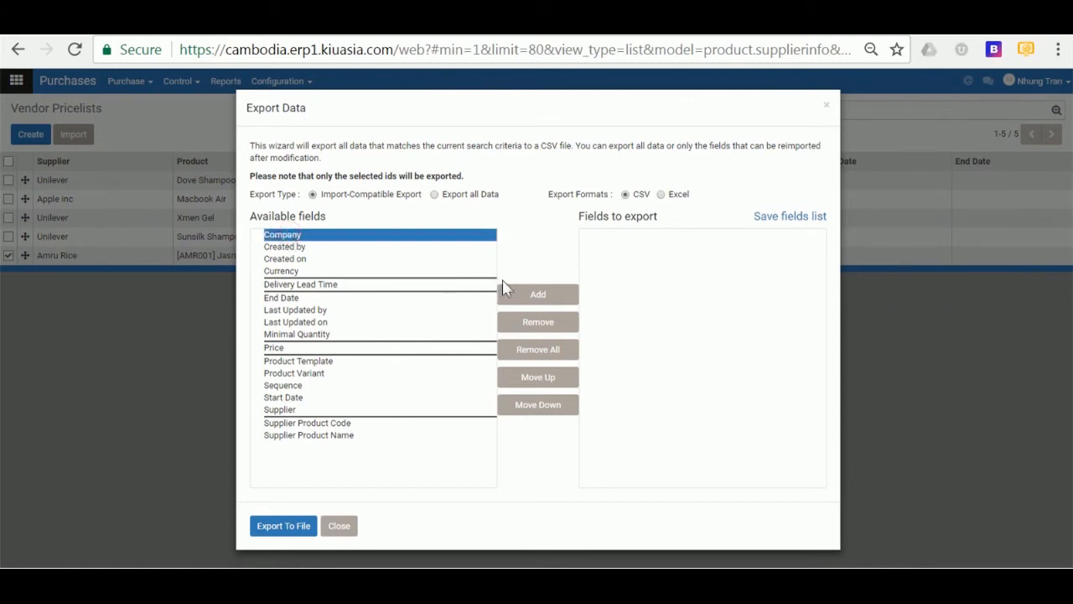
click(538, 298)
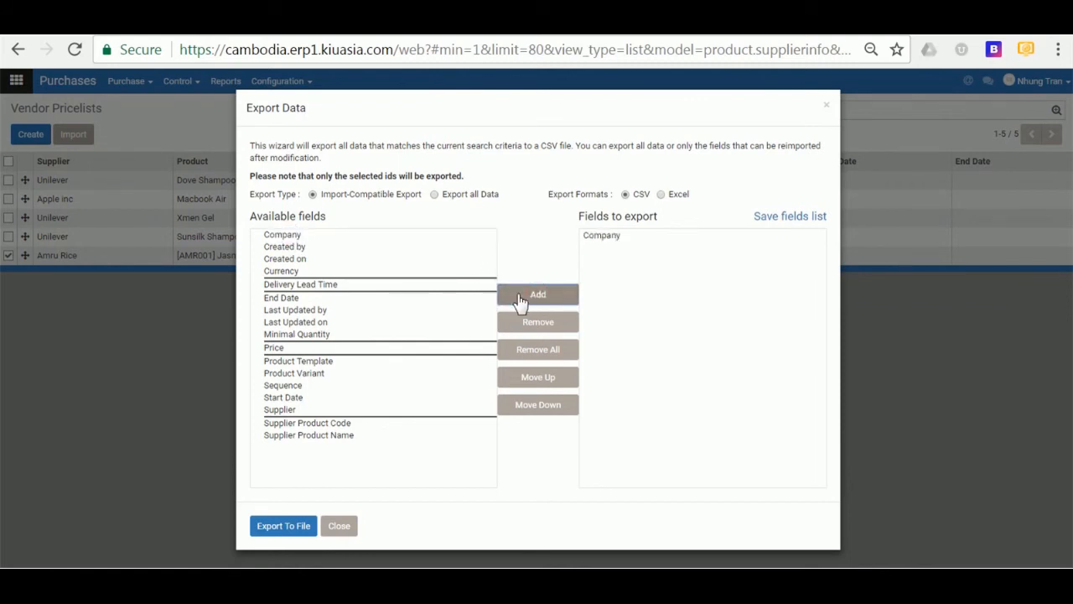
click(288, 300)
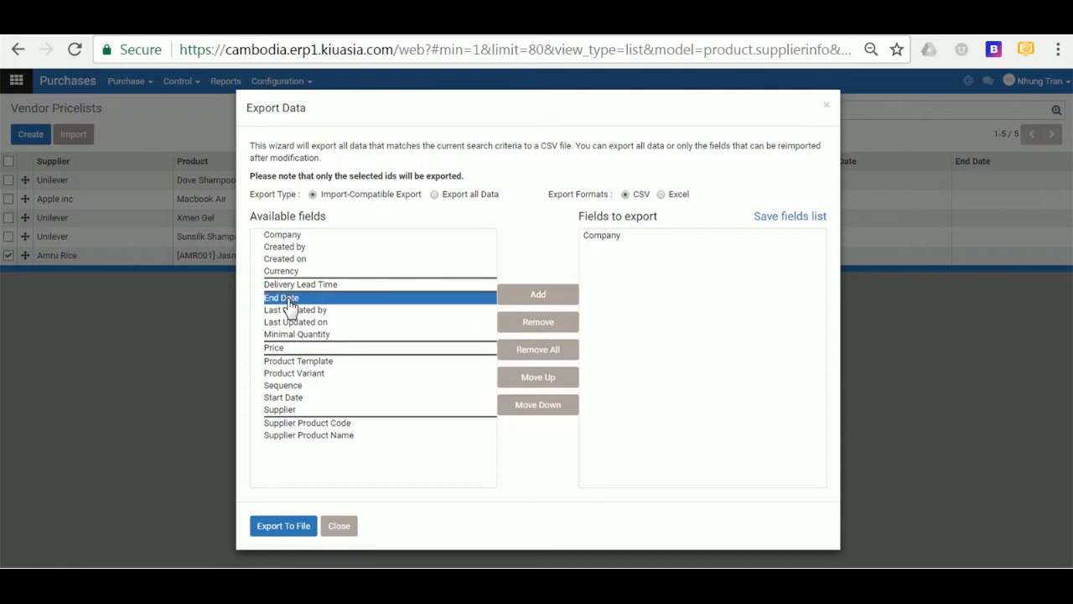
click(526, 297)
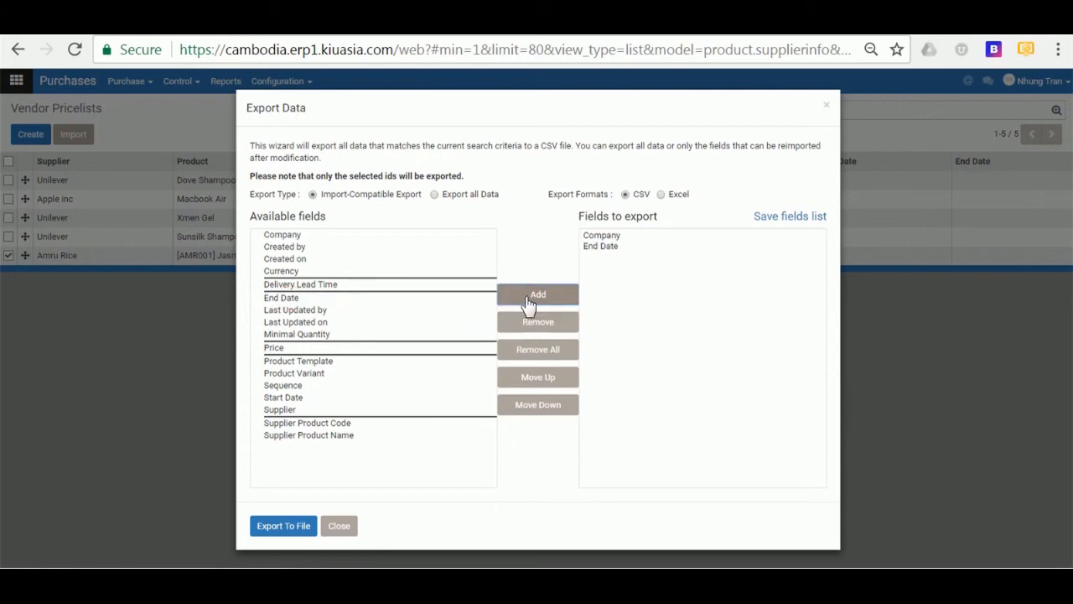
click(402, 334)
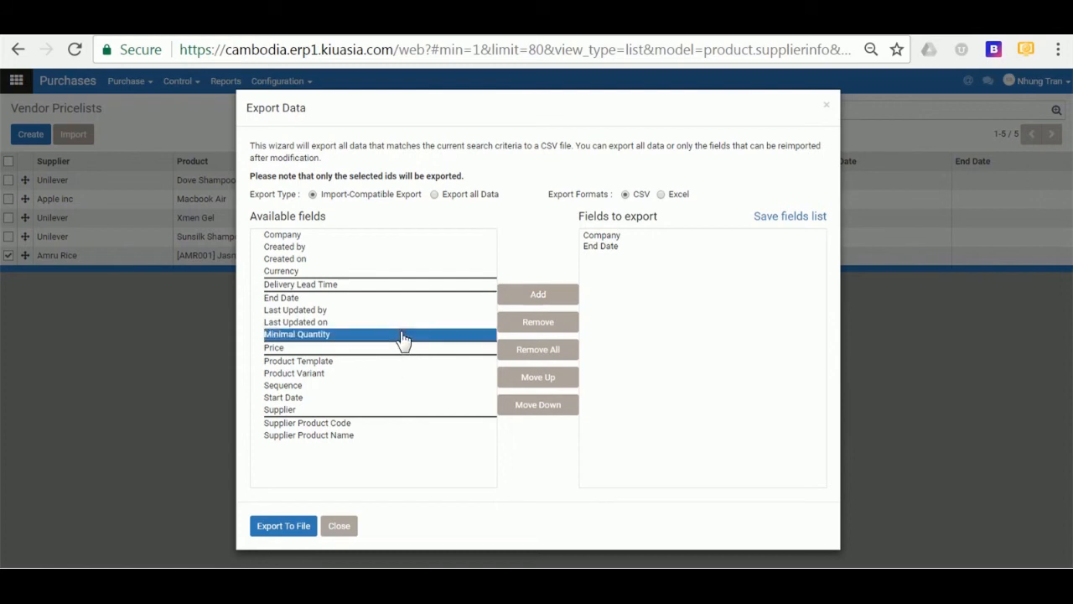
click(547, 299)
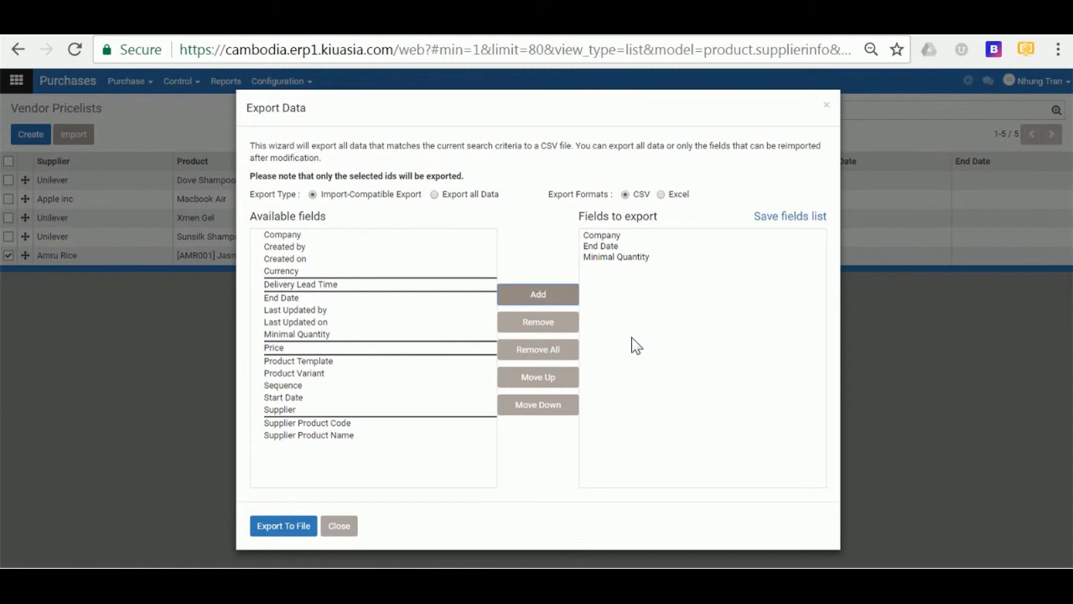
click(366, 350)
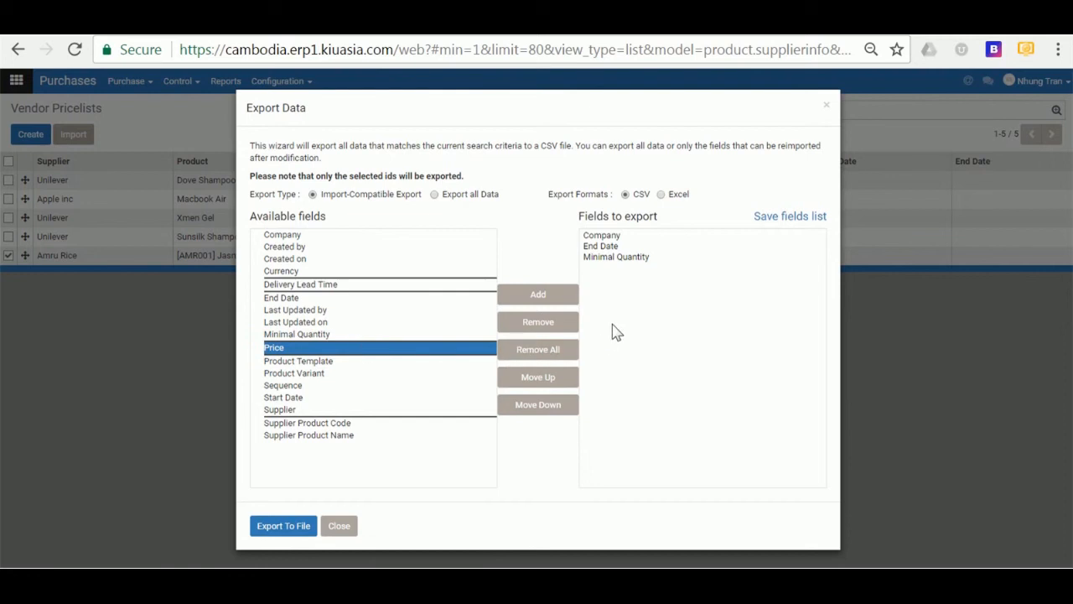
click(535, 302)
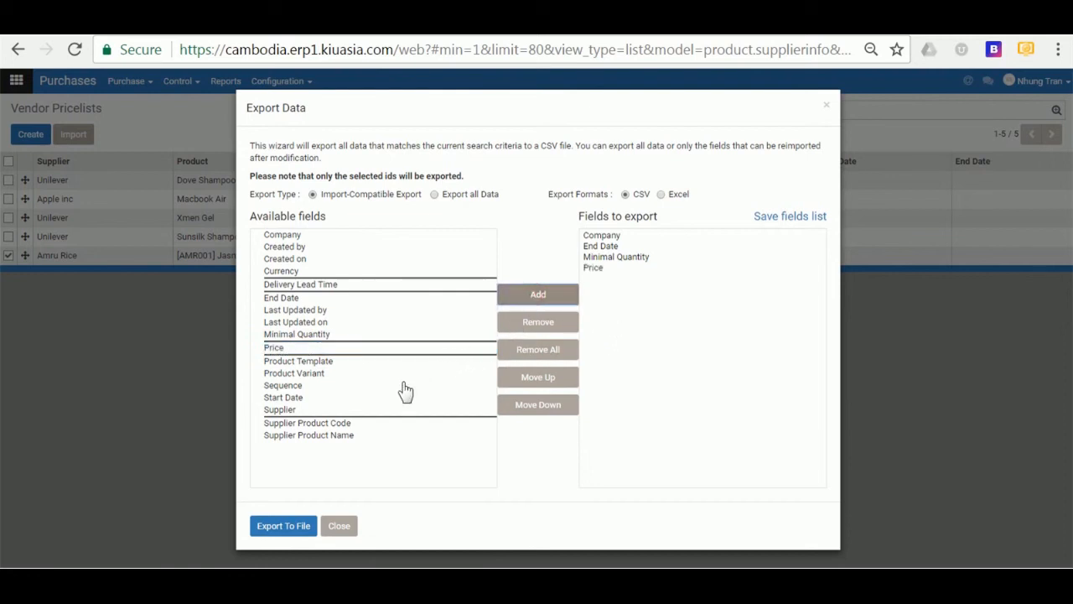
click(291, 401)
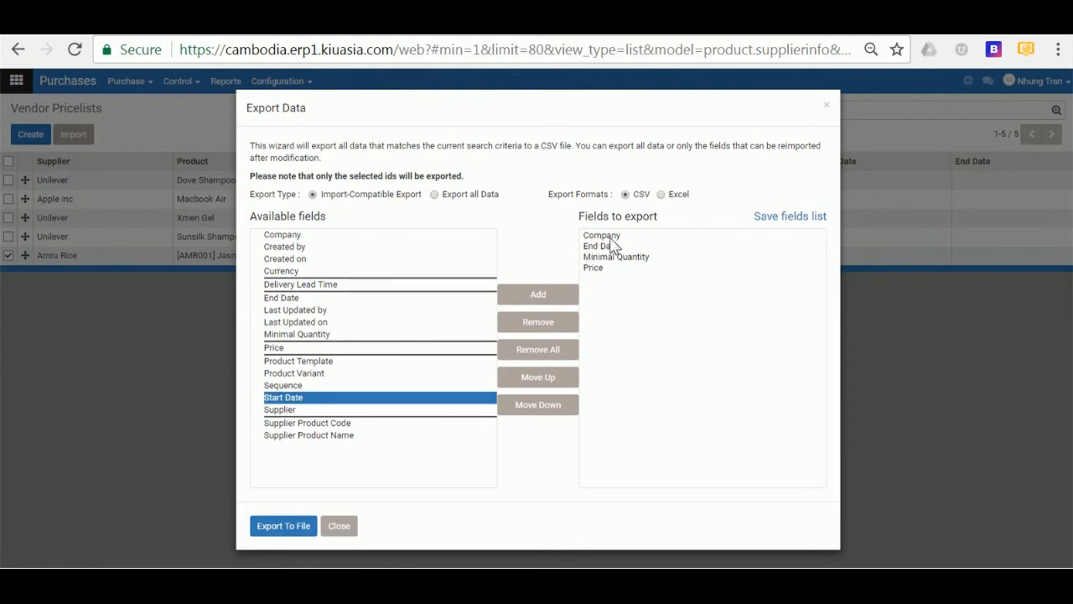
click(541, 297)
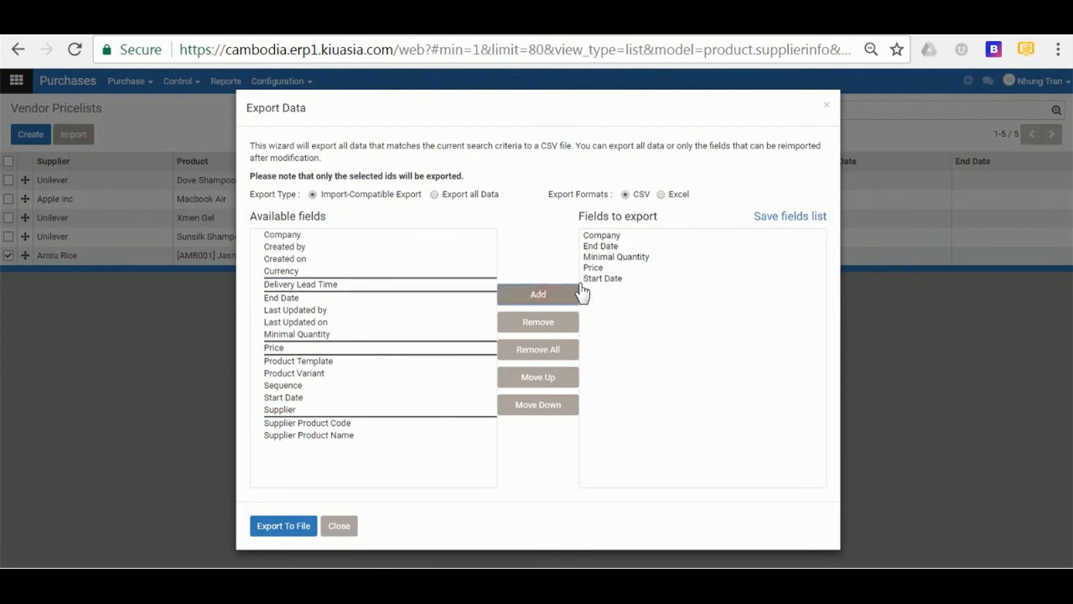
click(600, 279)
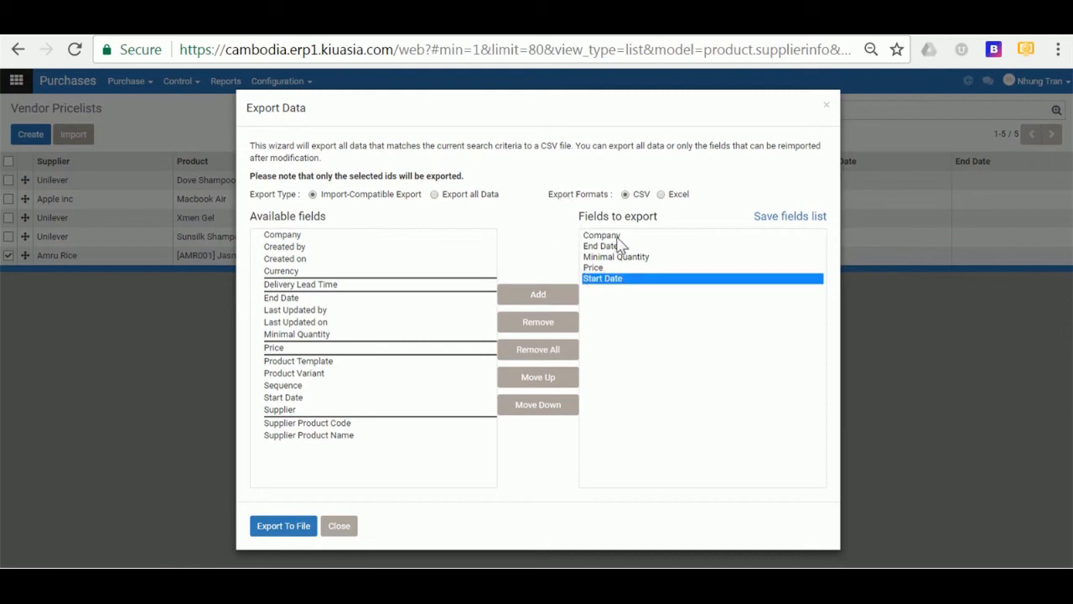
- Move Start Date to second place, add the Supplier field, and remove Company from the export list
click(537, 379)
click(538, 379)
click(538, 379)
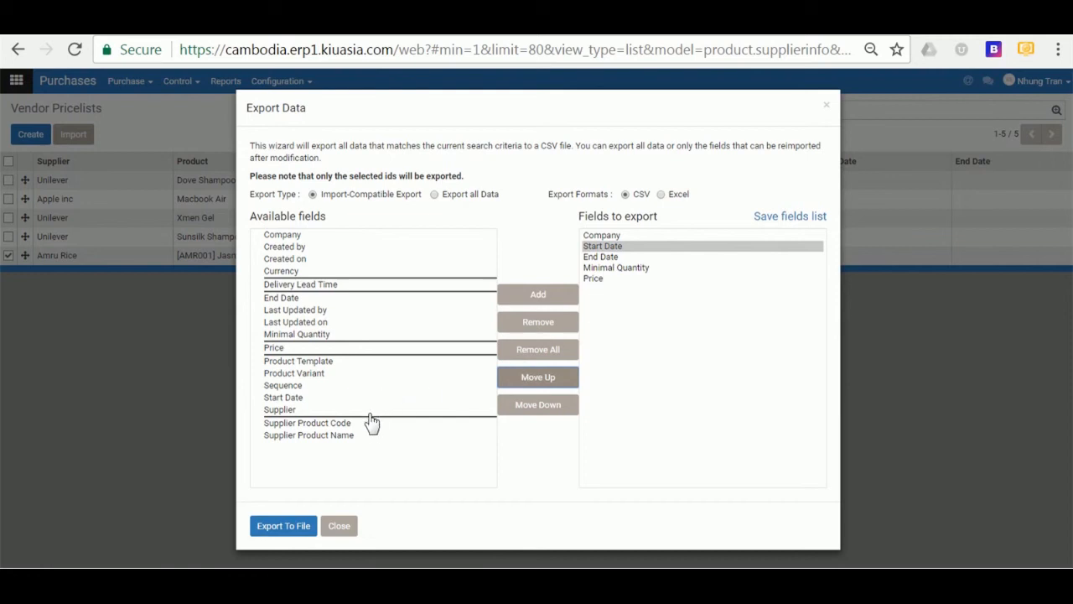
click(297, 410)
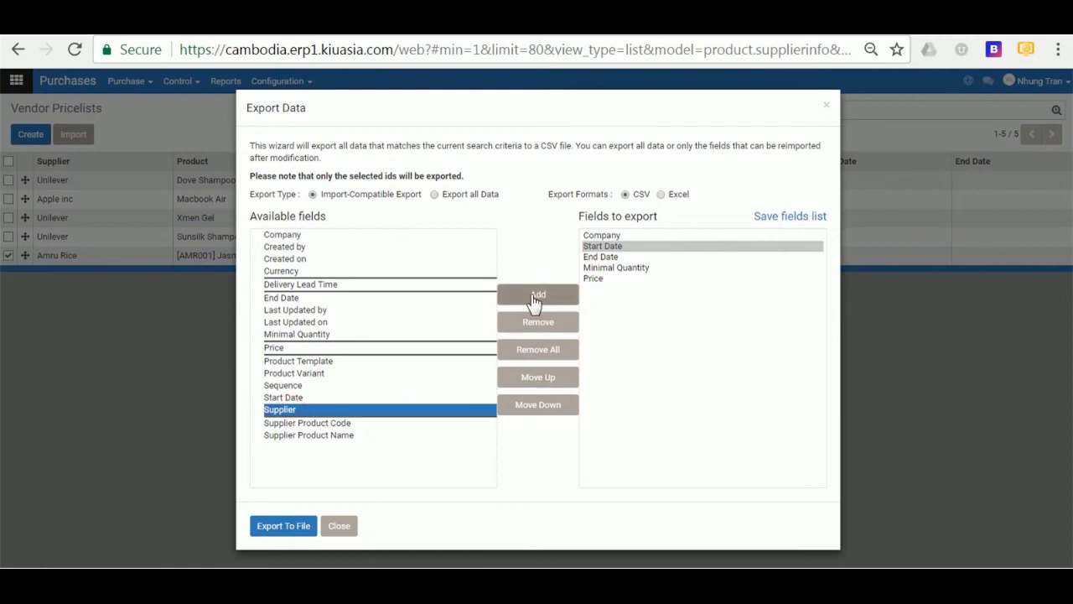
click(535, 297)
click(608, 237)
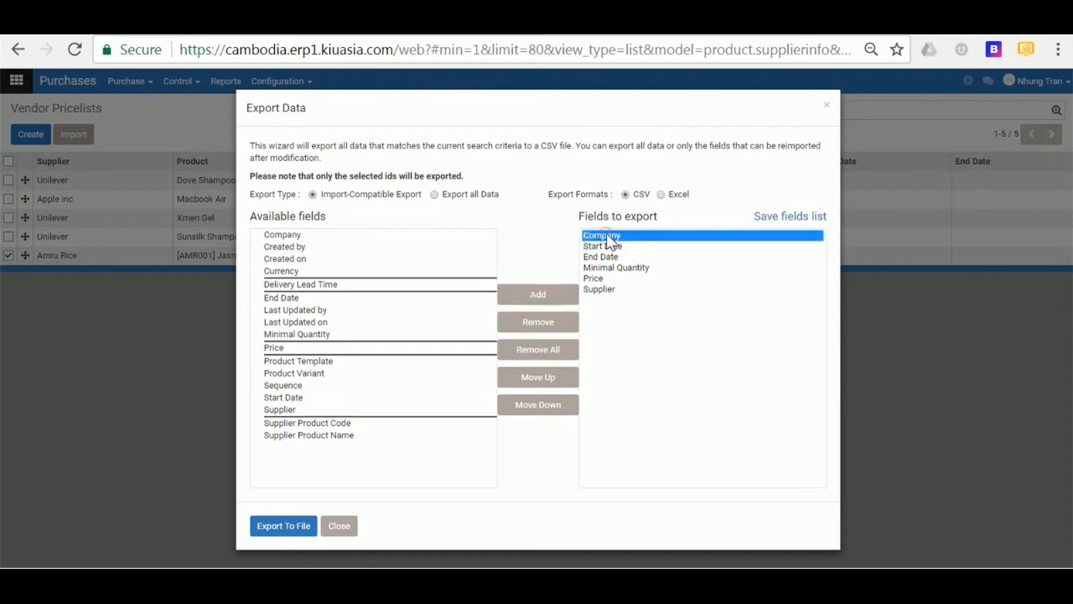
click(536, 327)
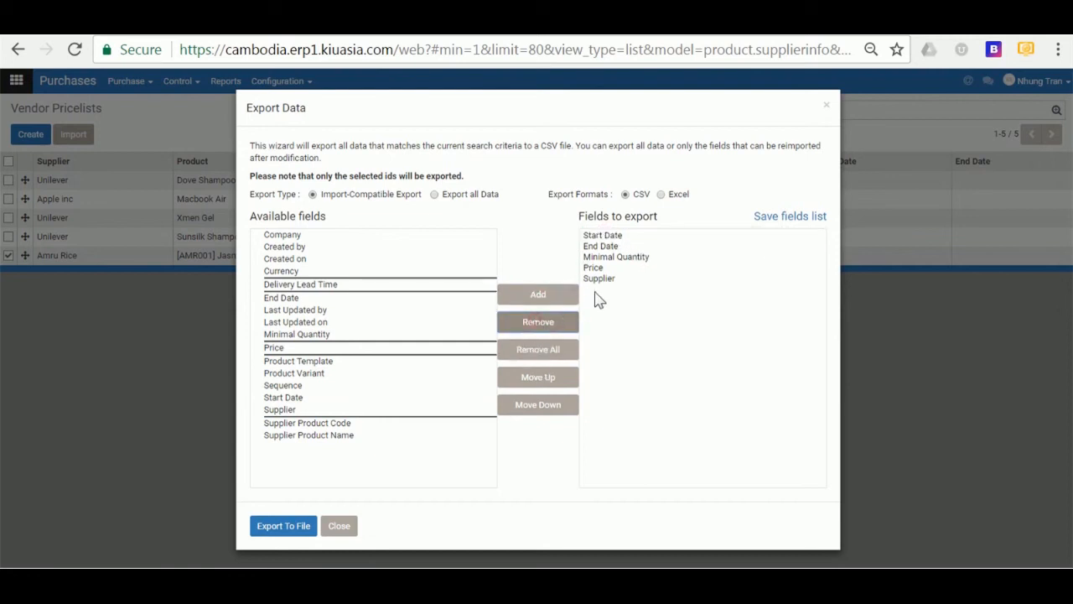
- Move Supplier to the top and add Supplier Product Name above Minimal Quantity
click(600, 284)
click(540, 376)
click(540, 376)
click(540, 377)
click(541, 376)
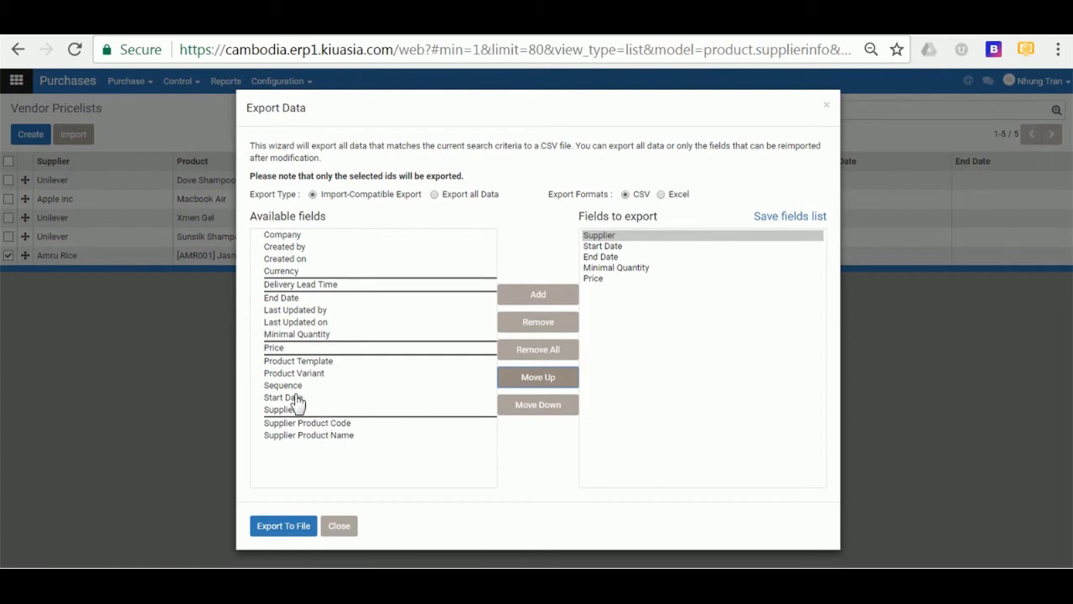
click(335, 438)
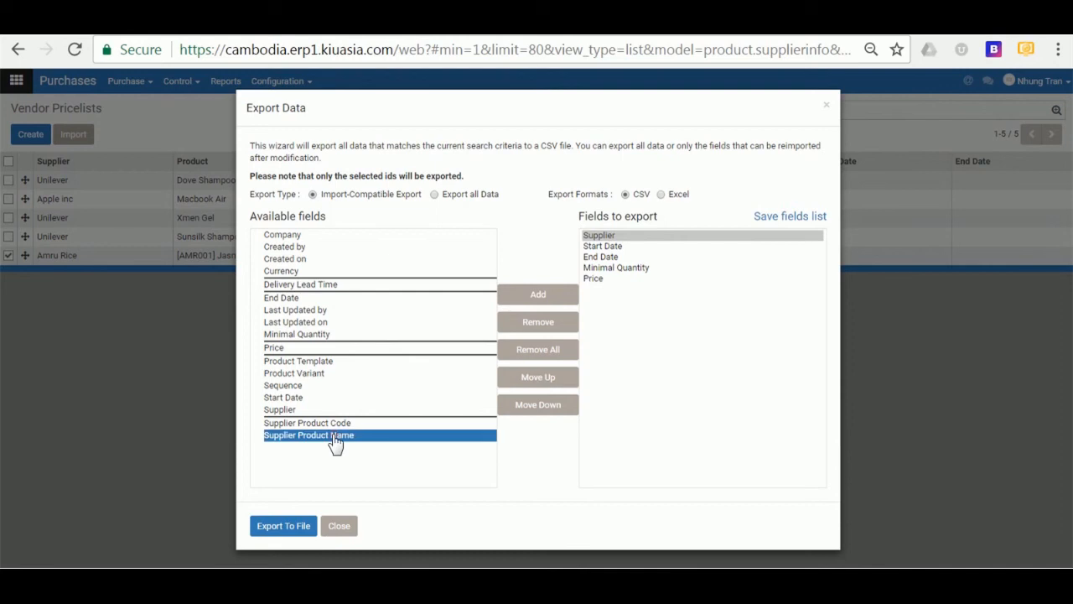
click(539, 295)
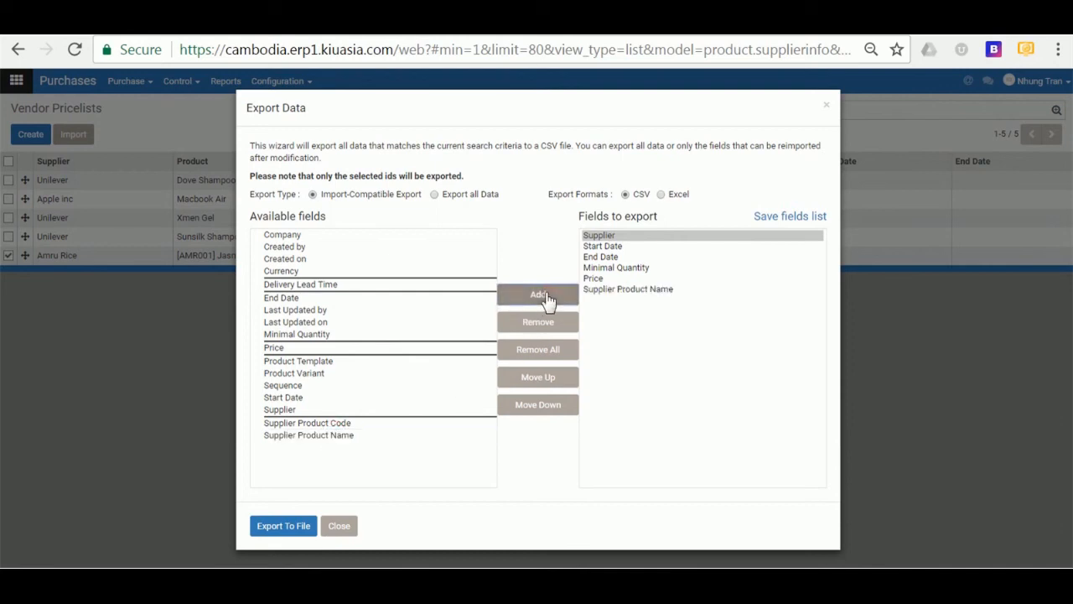
click(637, 293)
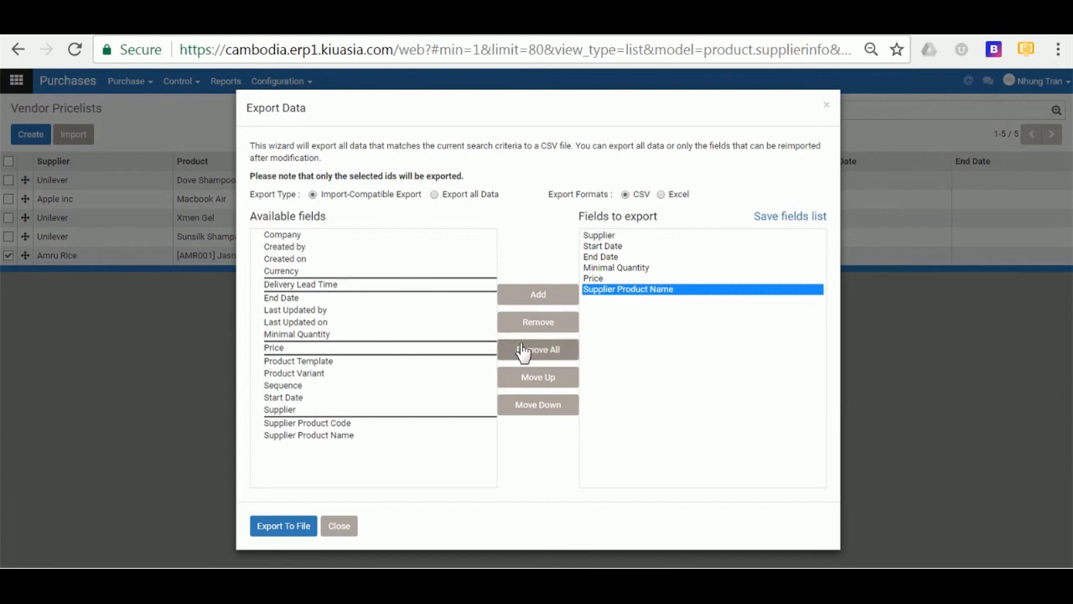
click(541, 378)
click(540, 378)
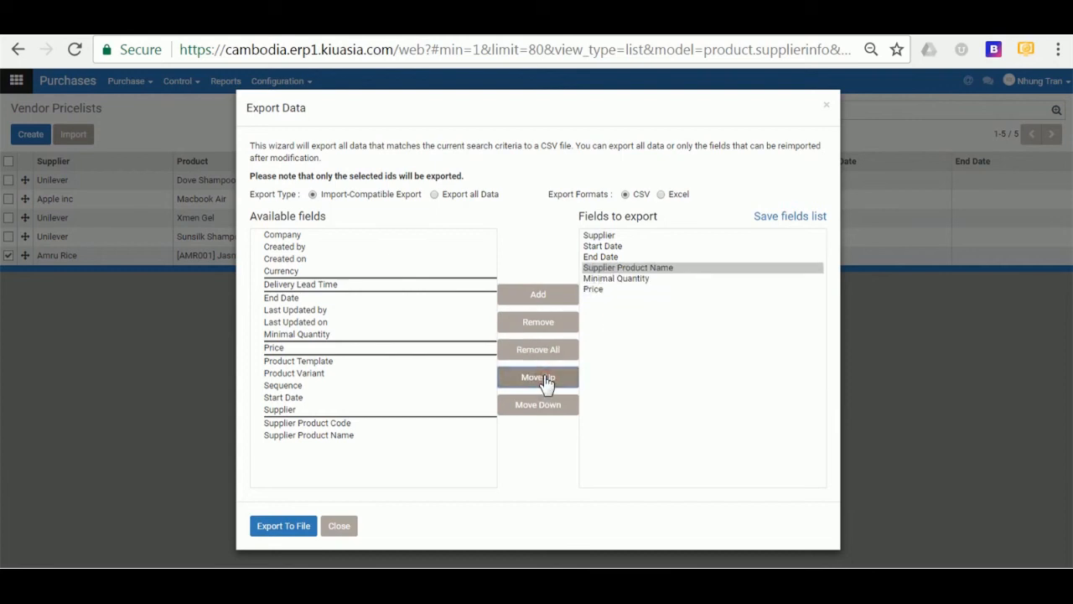
- Start saving the chosen export fields as a named list
click(628, 370)
click(721, 371)
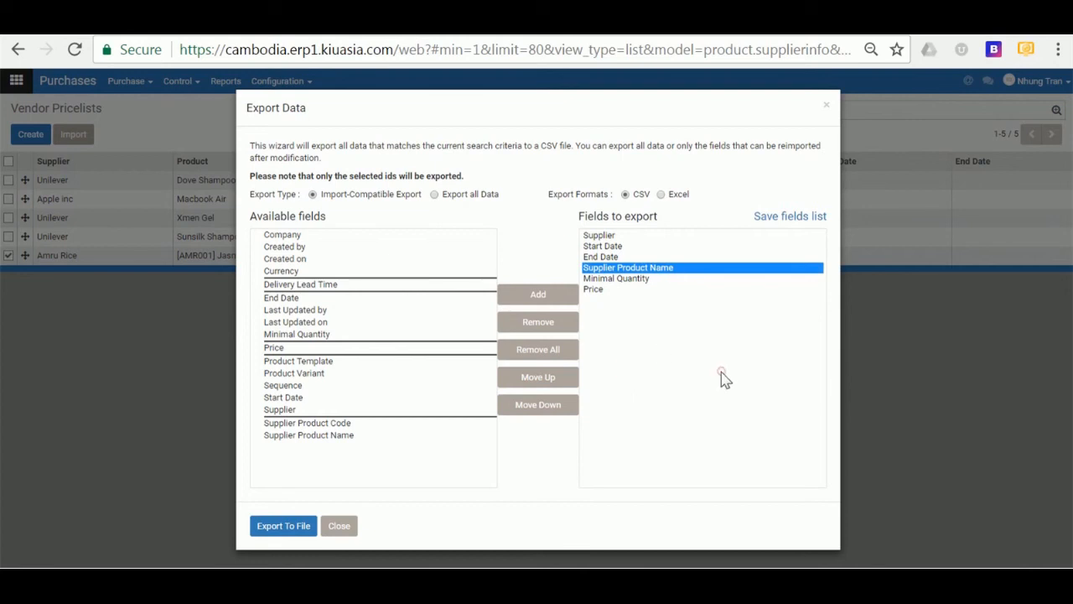
click(792, 220)
click(748, 243)
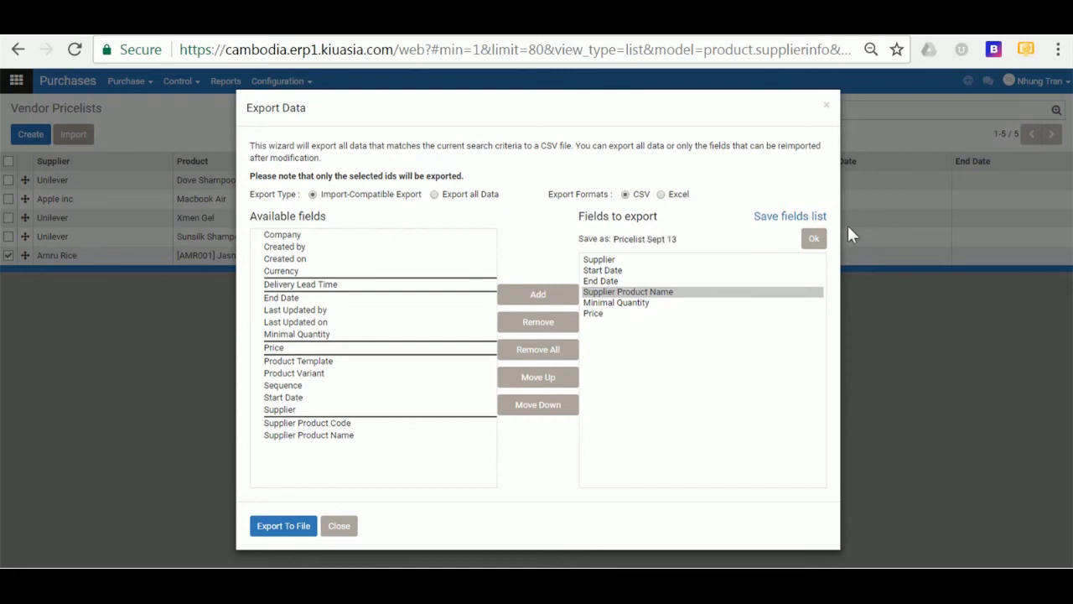
- Save the field list as 'Pricelist Sept 13' and export the pricelist record to CSV
click(812, 239)
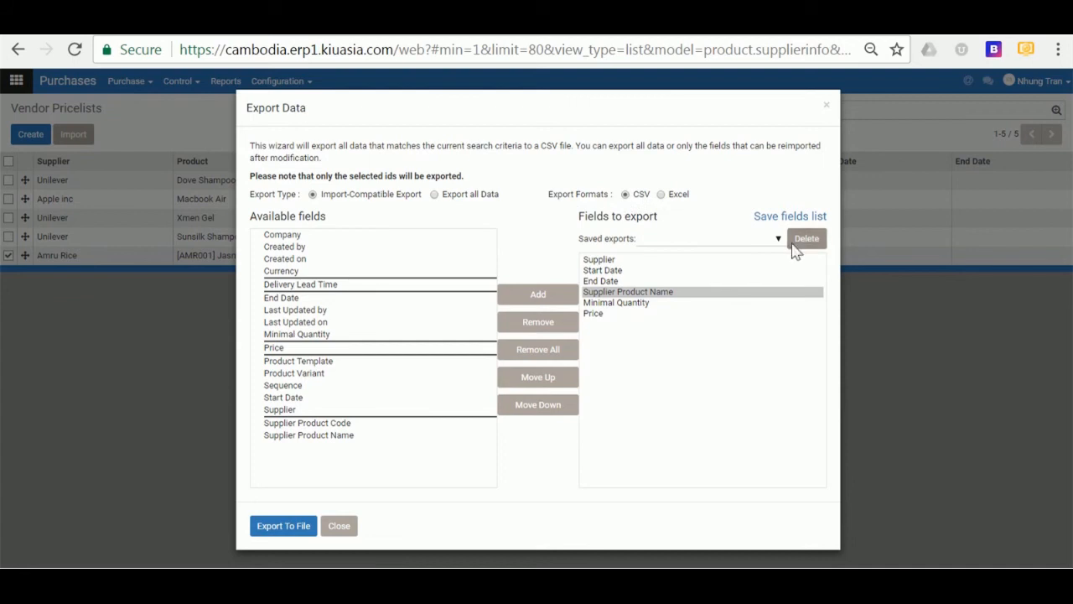
click(282, 528)
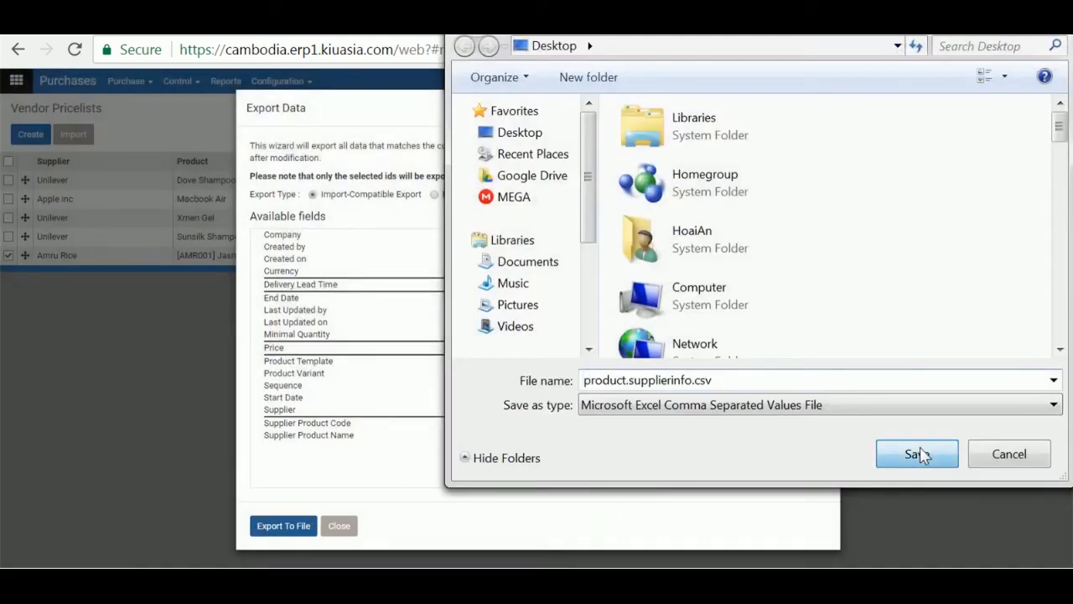
- Save product.supplierinfo.csv to the Desktop and open the downloaded file
click(919, 453)
click(109, 553)
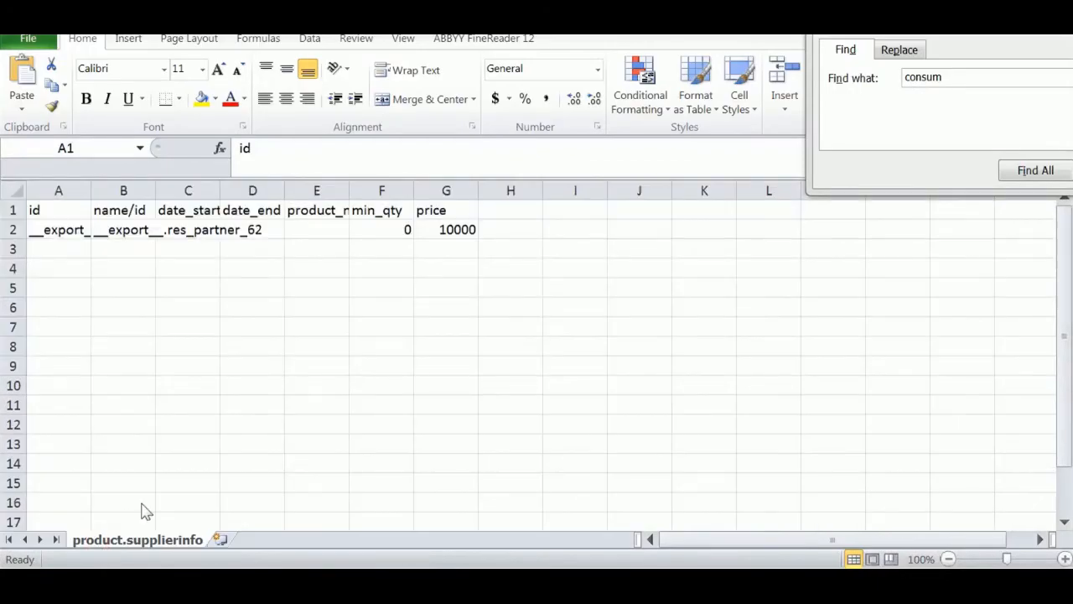
- Close the Find window and delete the leading id column from the sheet
drag(1005, 48, 583, 121)
click(834, 116)
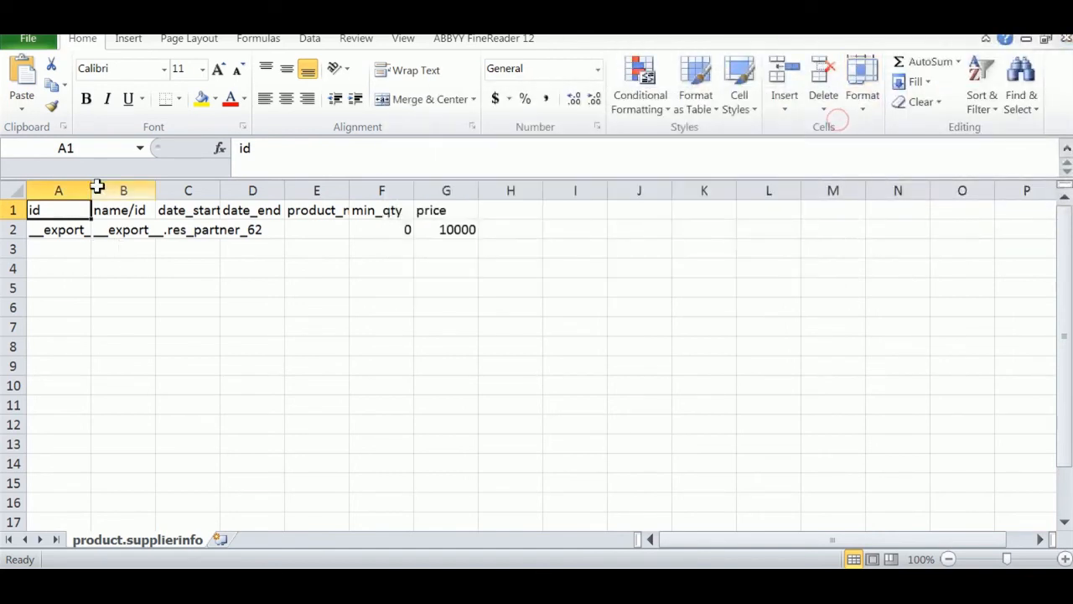
drag(157, 190, 313, 185)
click(266, 363)
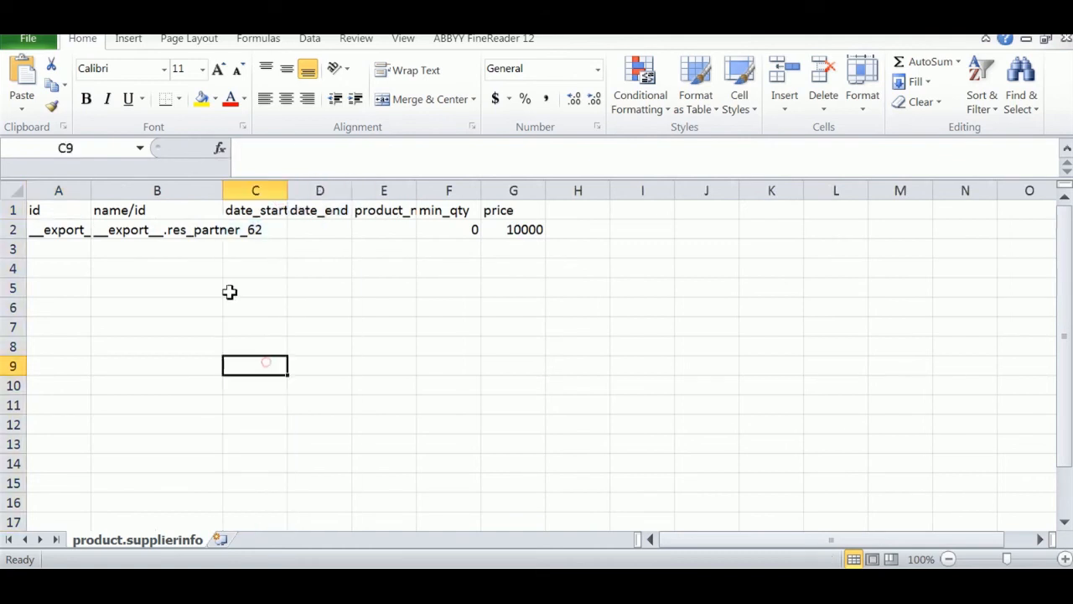
click(50, 190)
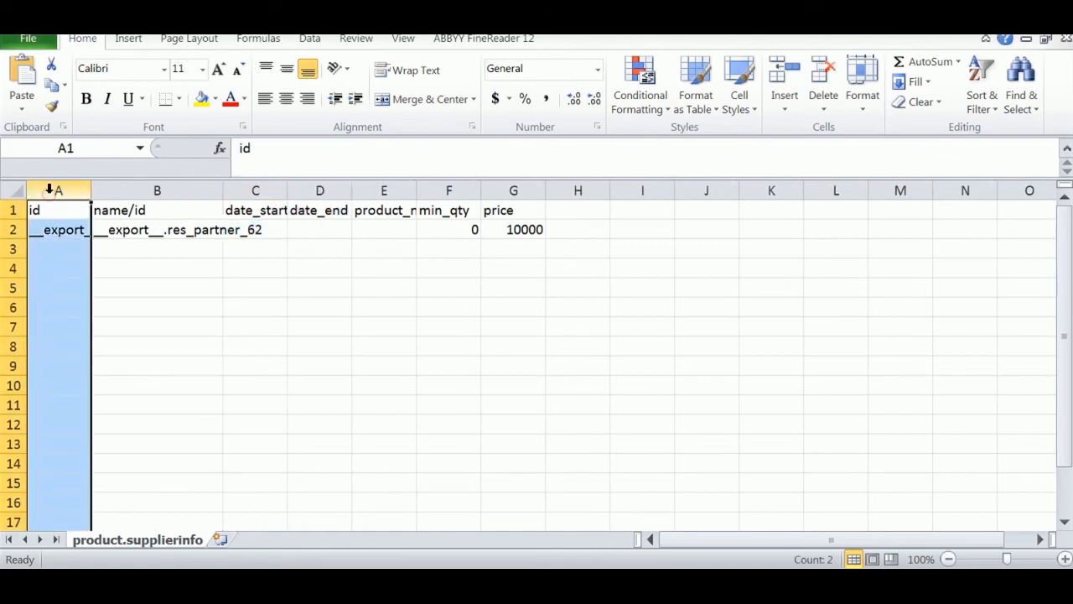
right_click(51, 190)
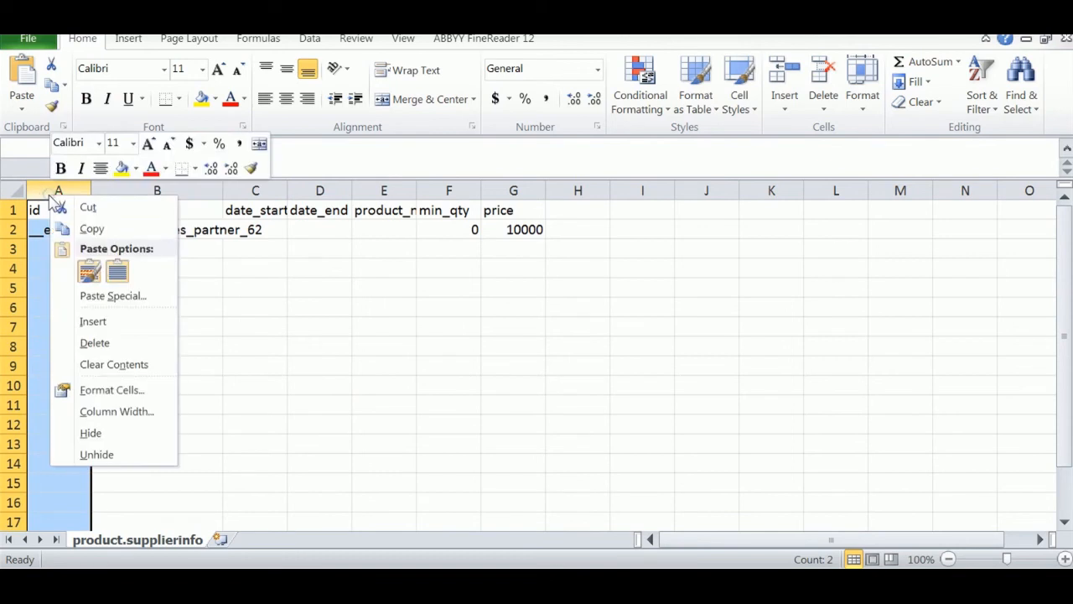
click(105, 343)
click(210, 351)
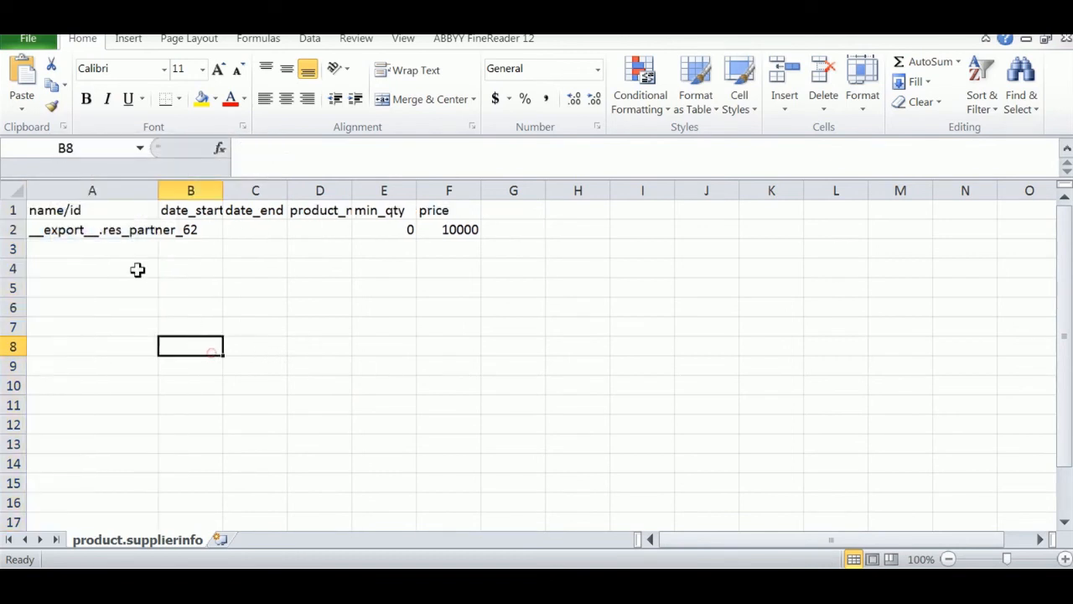
- Review the name/id, date_start, date_end and product_name cells of the exported row
click(95, 211)
click(94, 234)
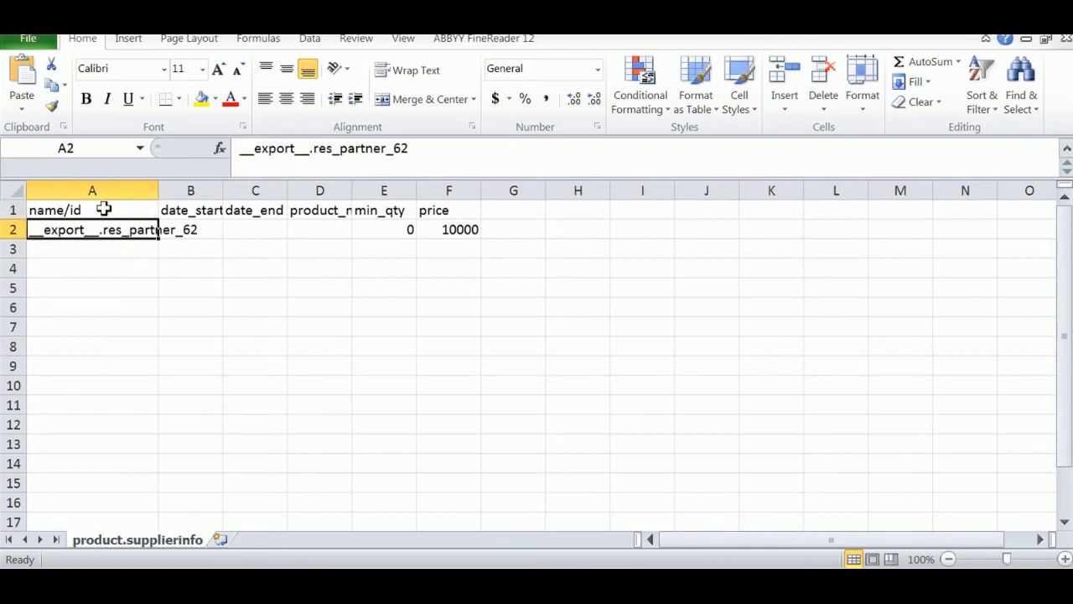
click(76, 215)
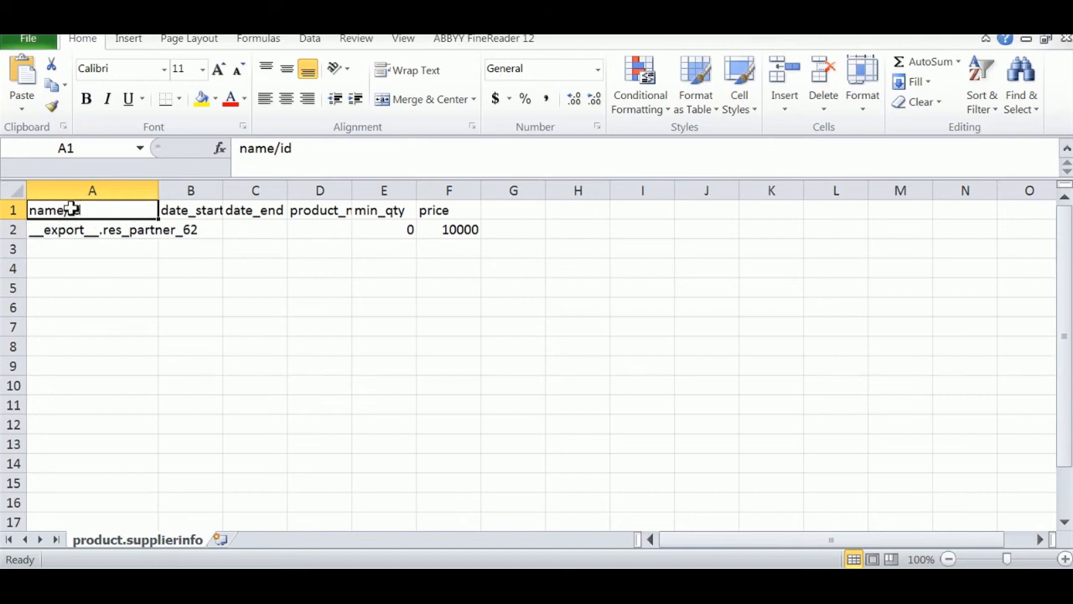
click(84, 233)
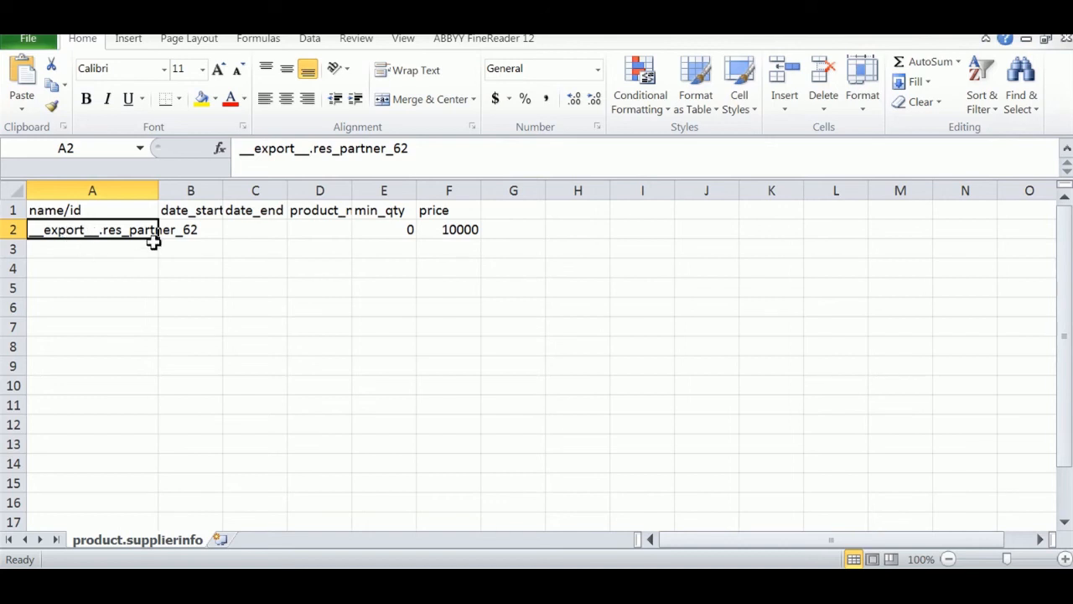
click(124, 188)
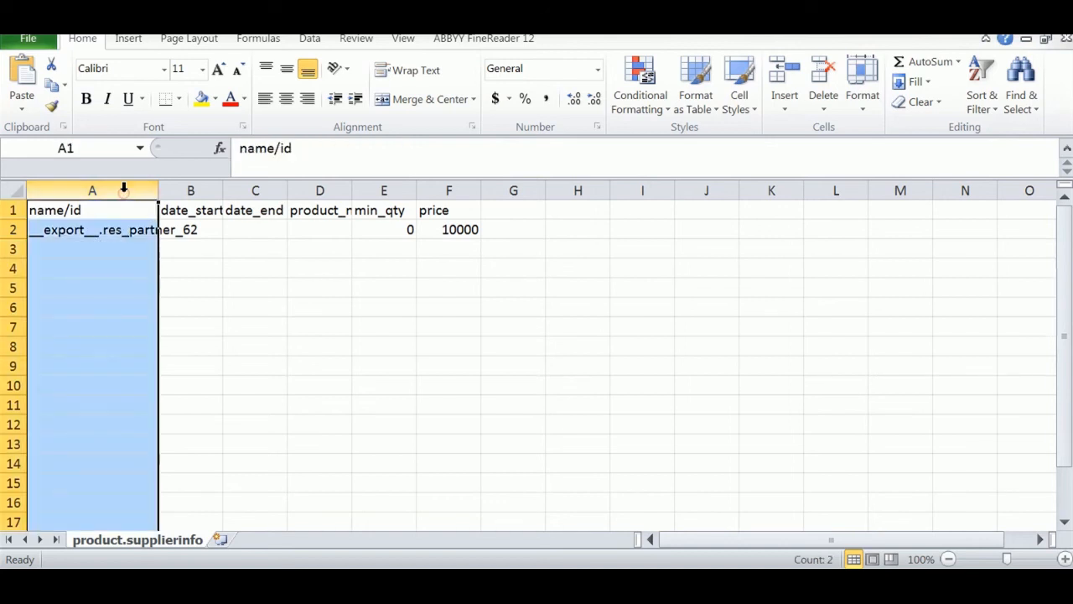
click(78, 267)
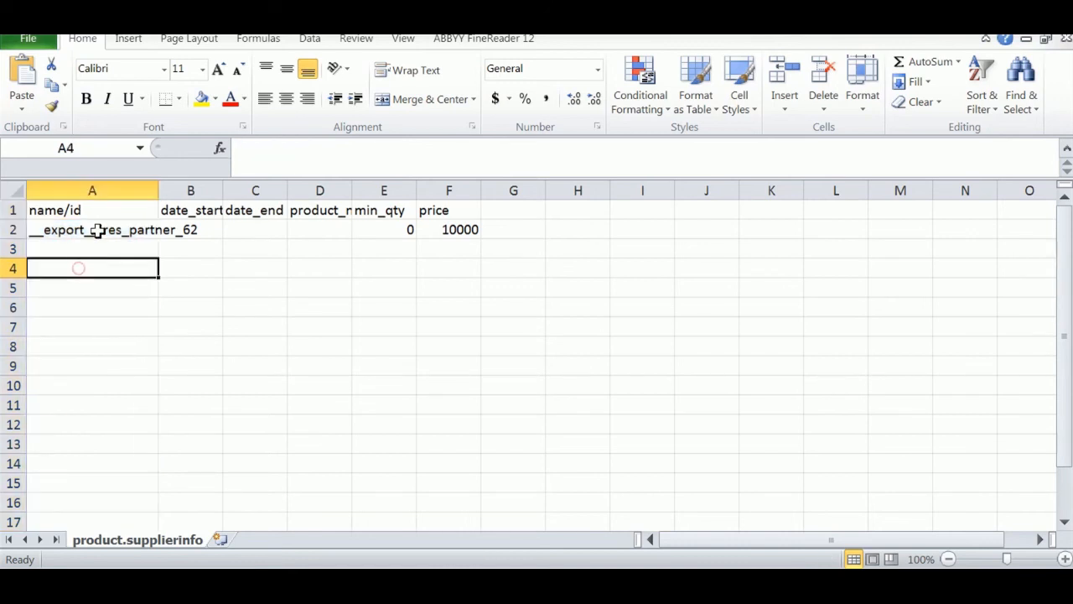
click(97, 243)
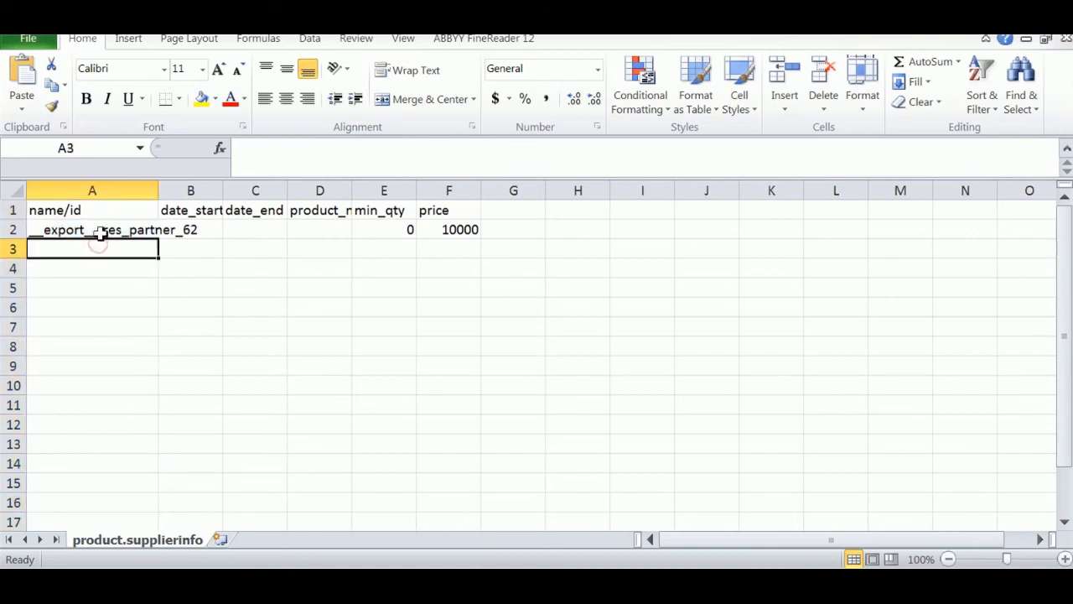
click(98, 268)
click(194, 211)
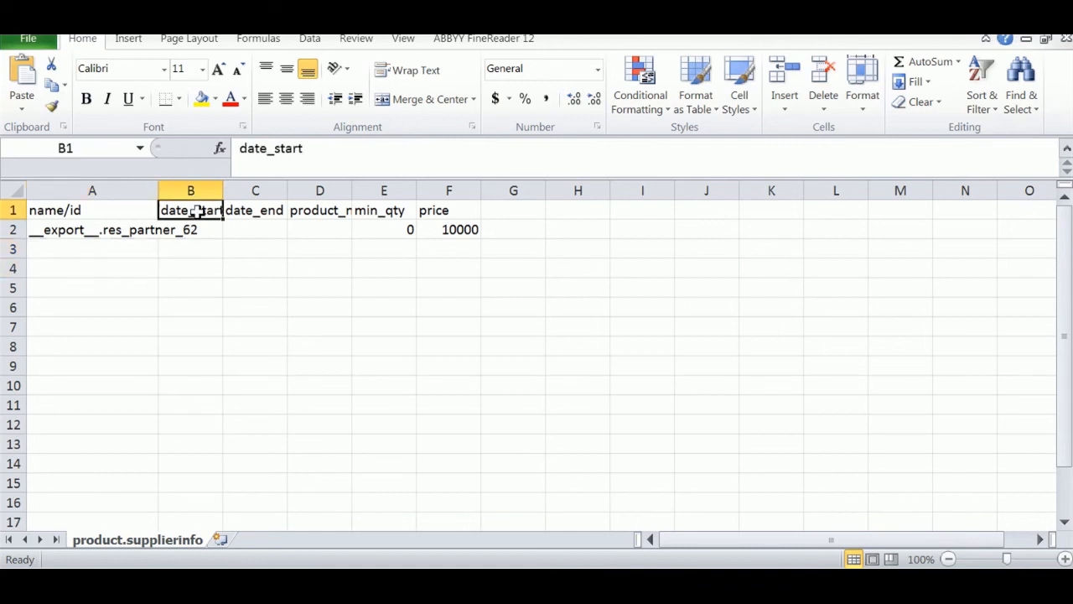
click(196, 241)
click(237, 228)
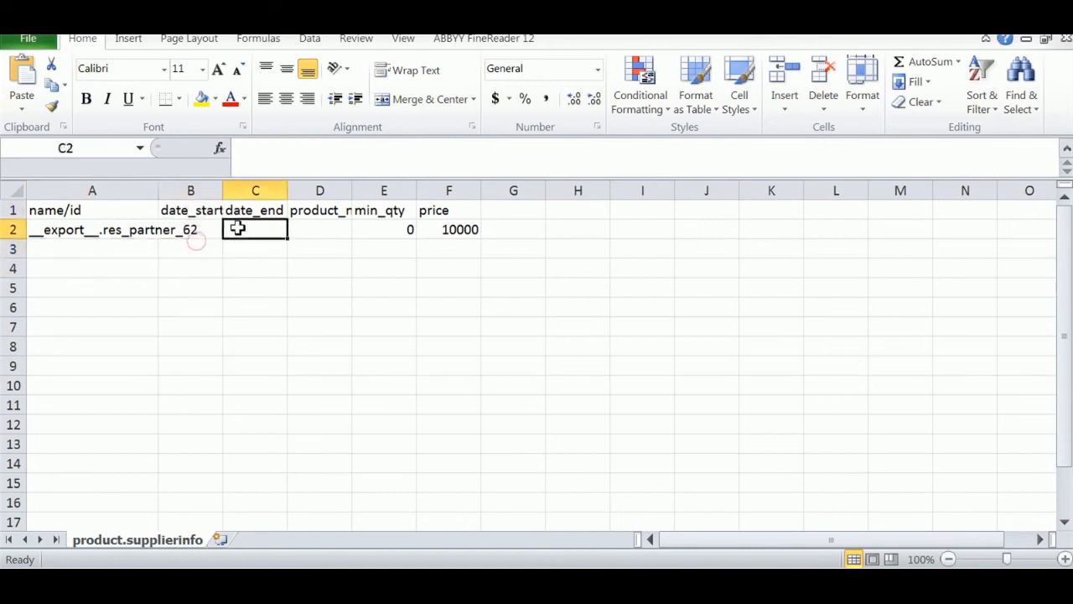
click(181, 229)
click(333, 226)
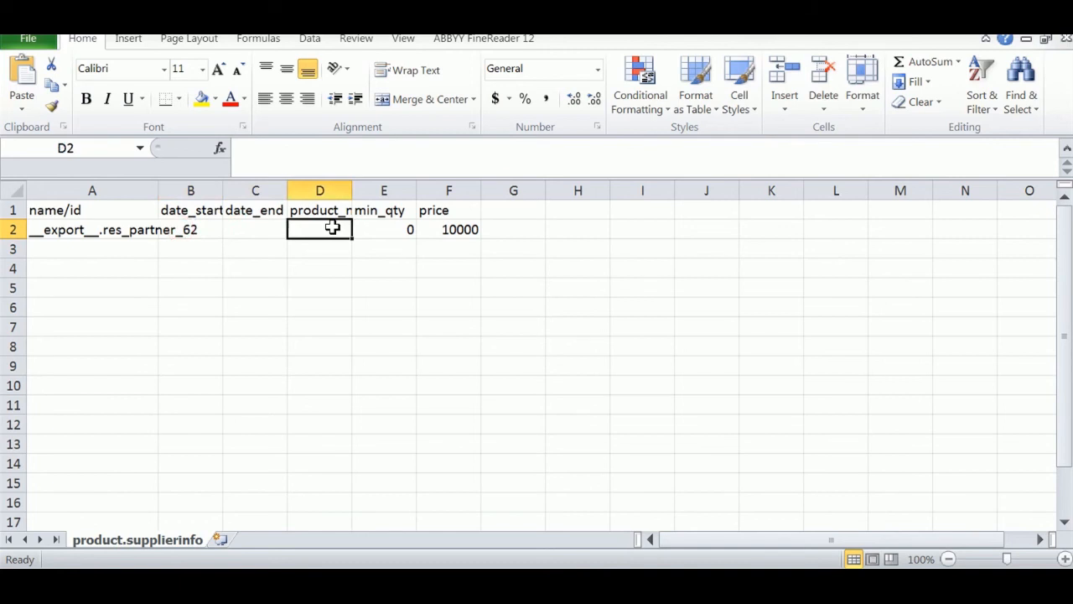
- Widen column D for product_name and check min_qty 0 and price 10000
drag(347, 193, 381, 191)
click(438, 230)
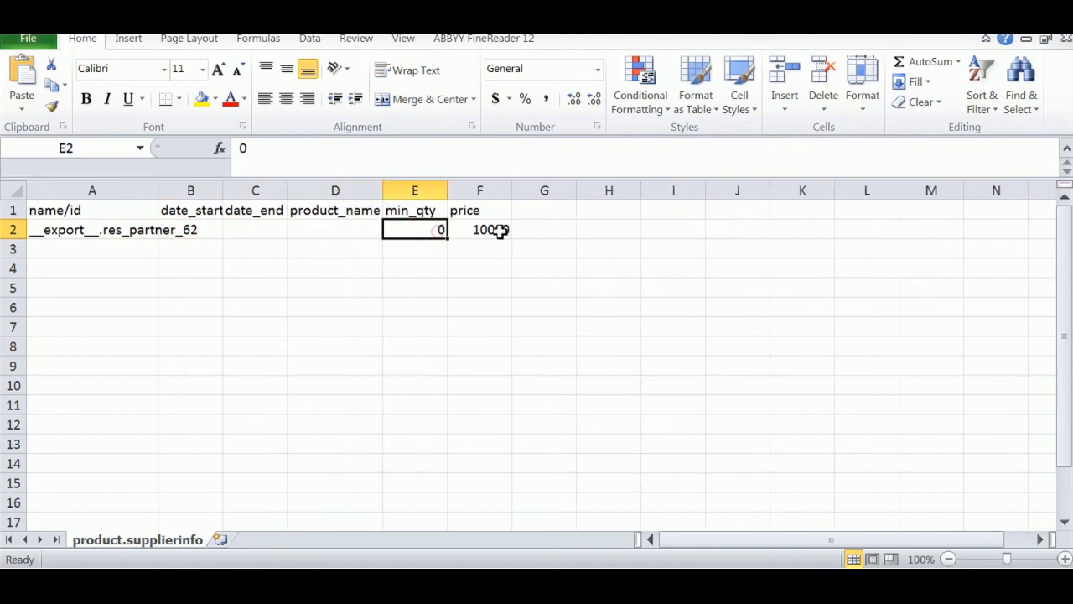
click(492, 235)
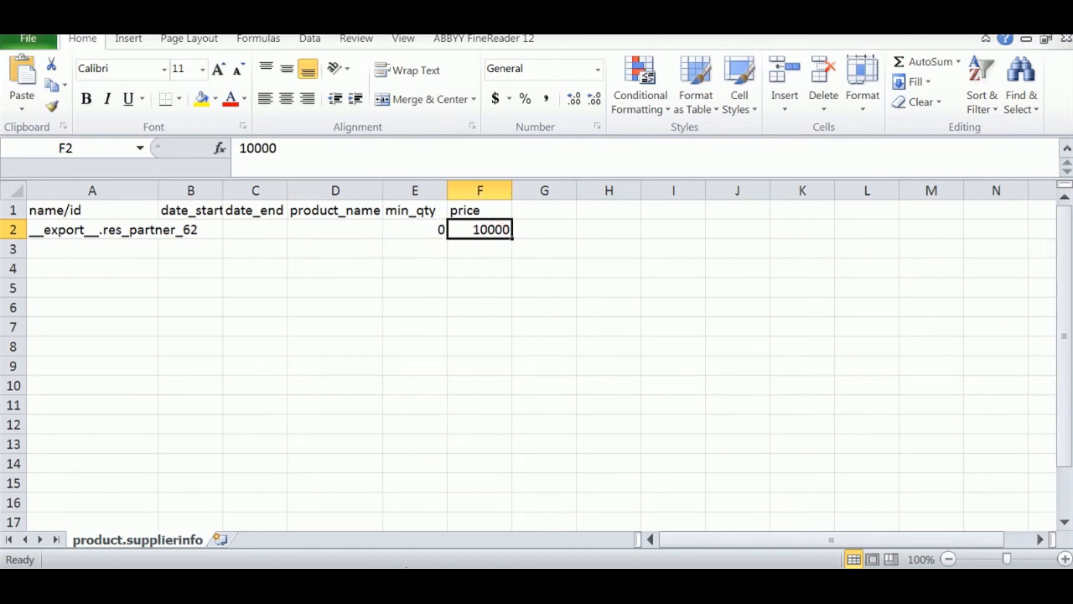
click(115, 256)
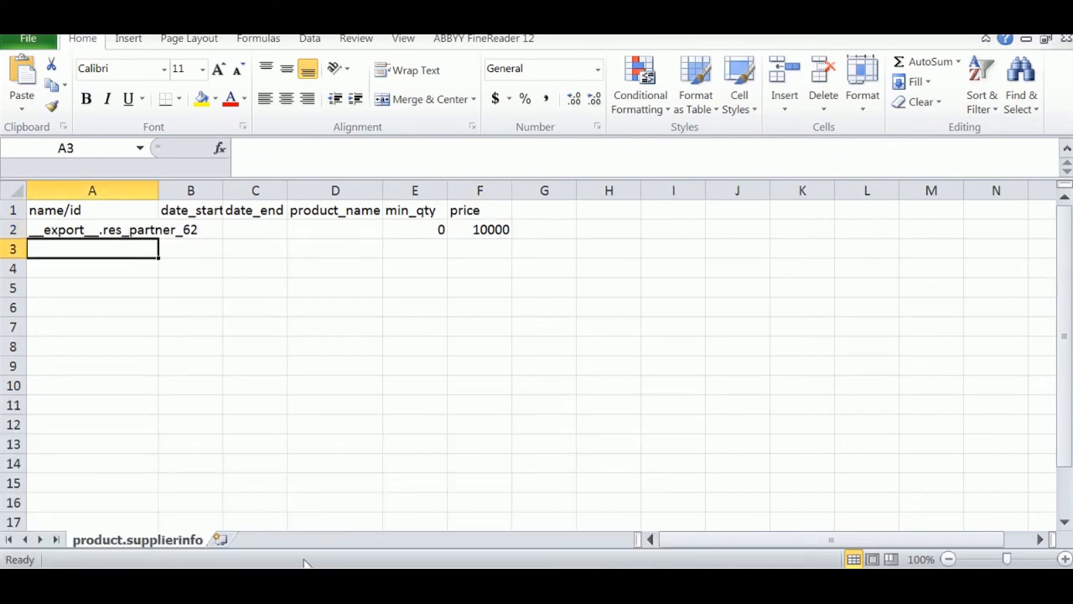
- Switch back to Chrome and close the Export Data dialog
mouse_move(304, 565)
click(108, 520)
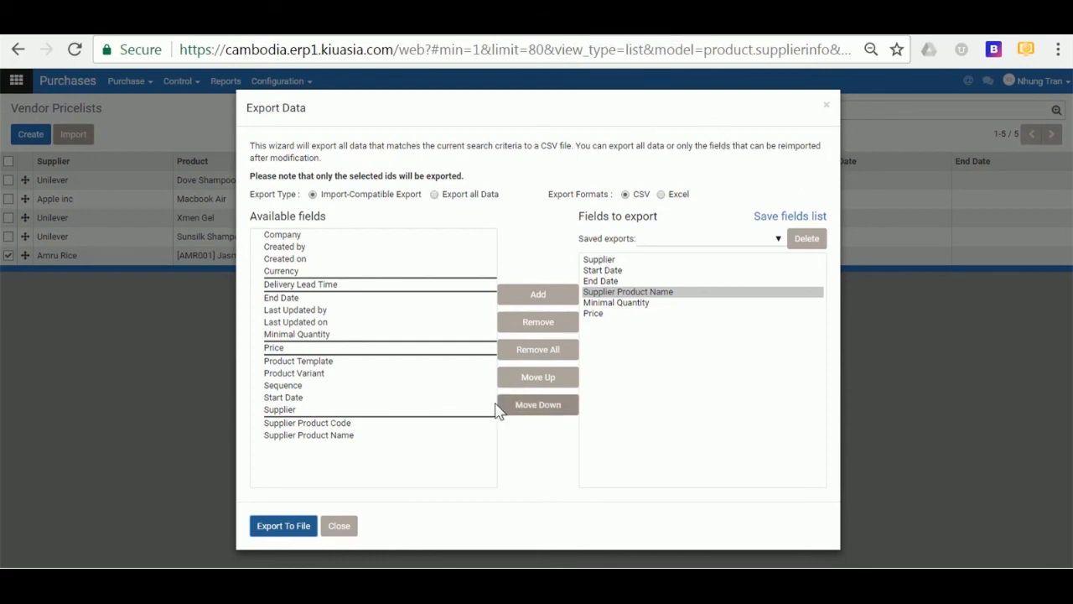
click(338, 528)
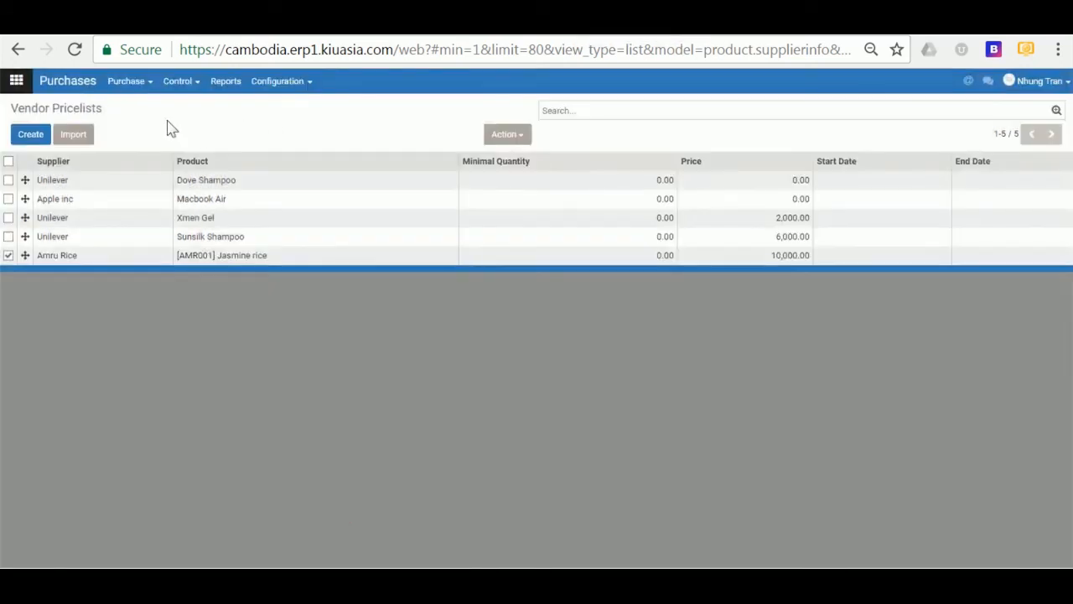
- Go to Purchase > Control > Vendor Bills to list the two open bills
click(134, 81)
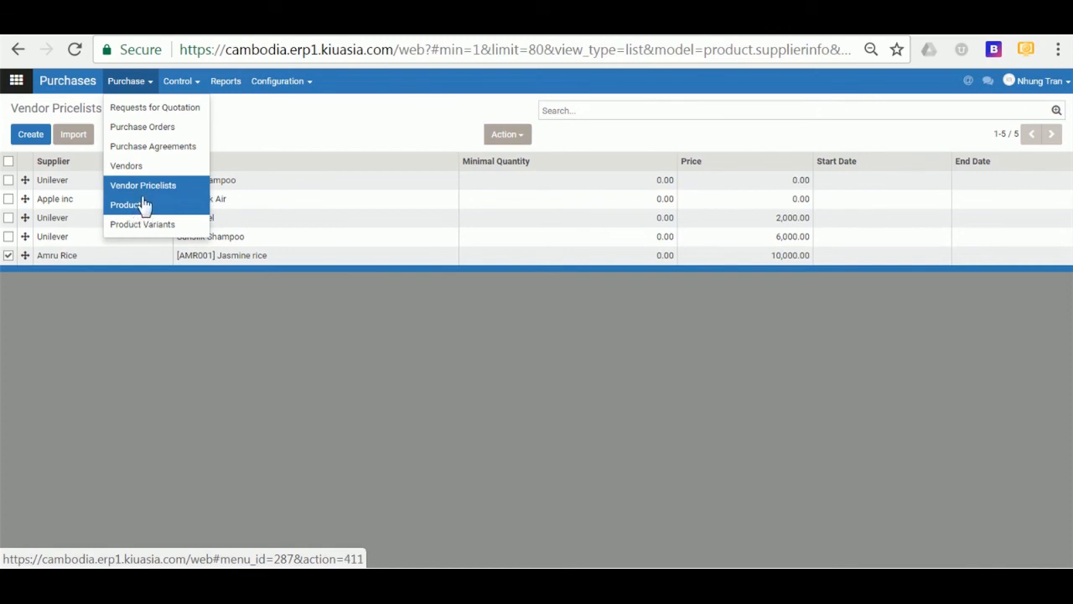
click(191, 84)
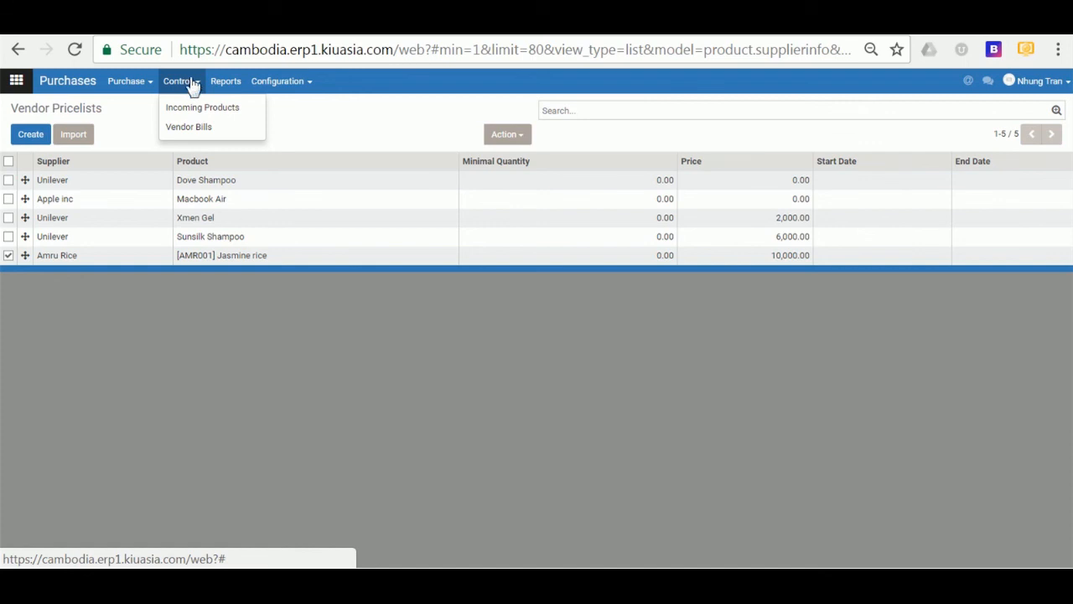
click(138, 326)
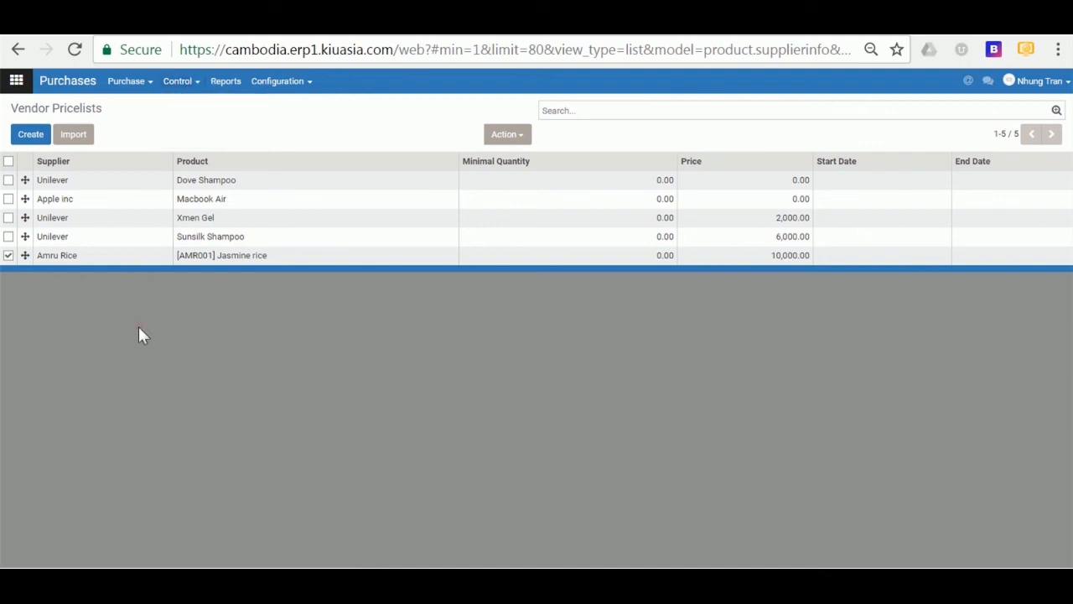
click(194, 100)
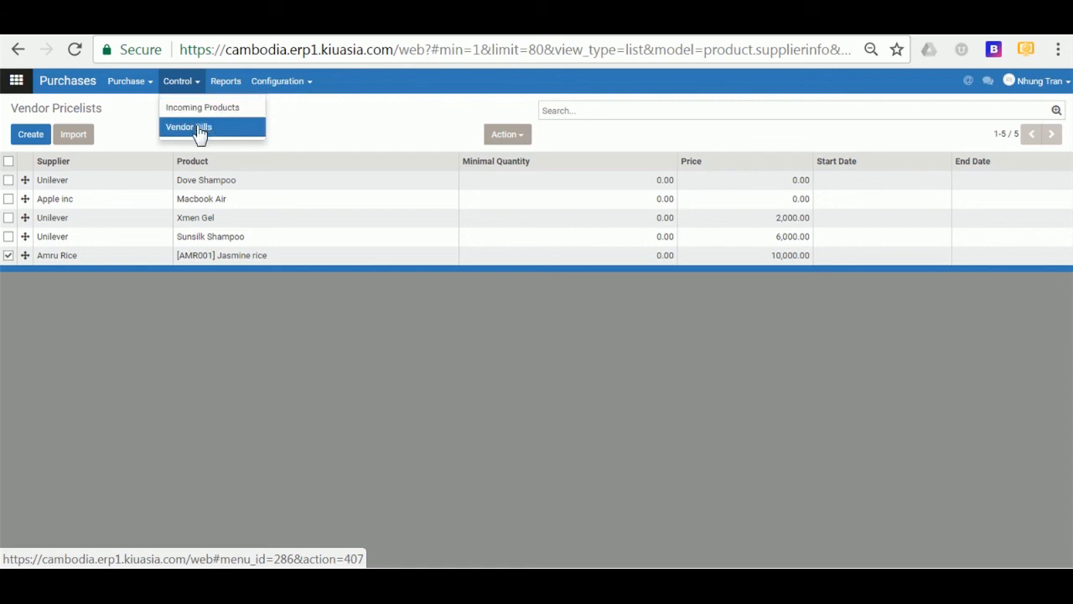
click(201, 134)
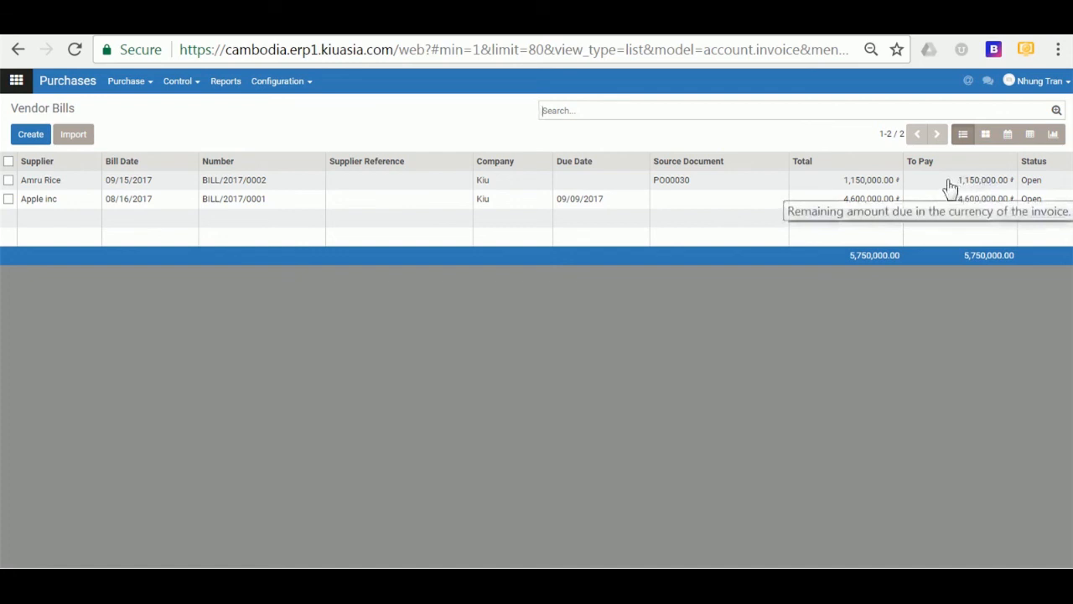
- Open Reports to see the Purchase Analysis pivot totalling 66,006,000.00
click(234, 89)
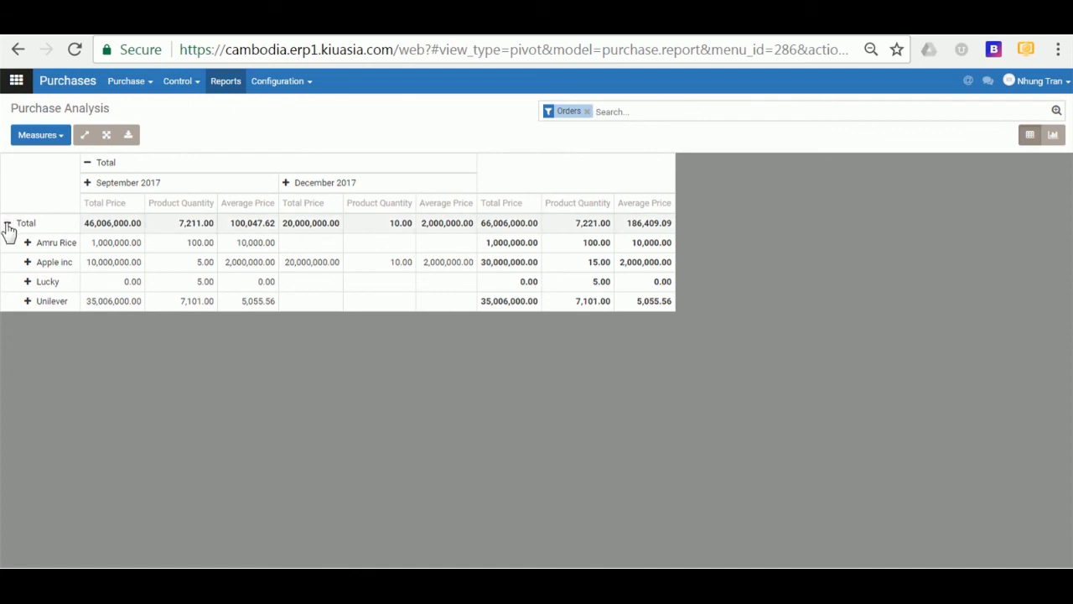
- Regroup the pivot rows by Company and collapse the month columns into one total
click(7, 224)
click(8, 224)
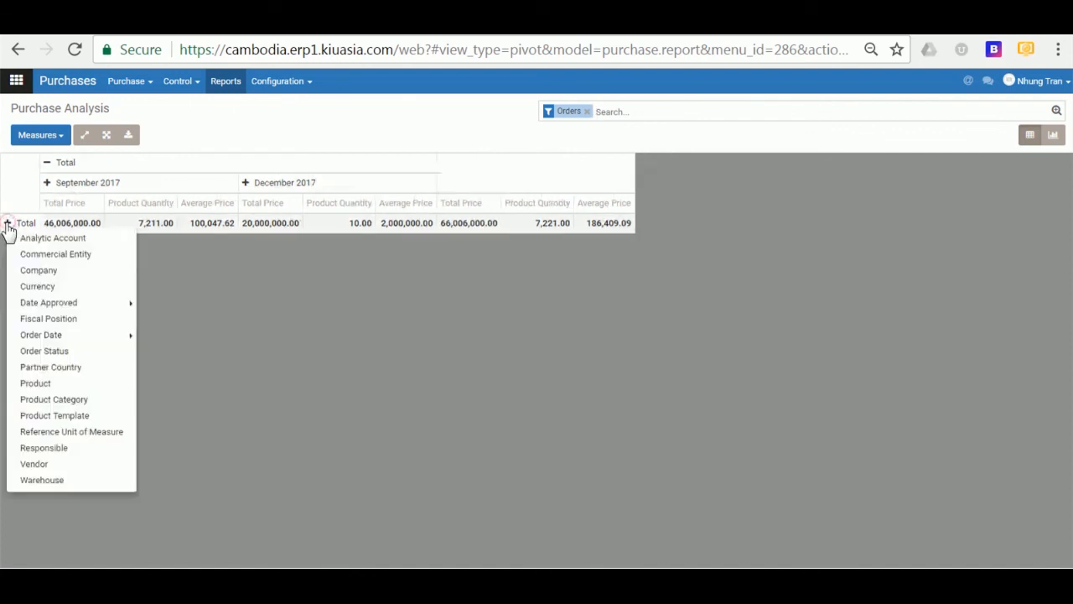
click(87, 273)
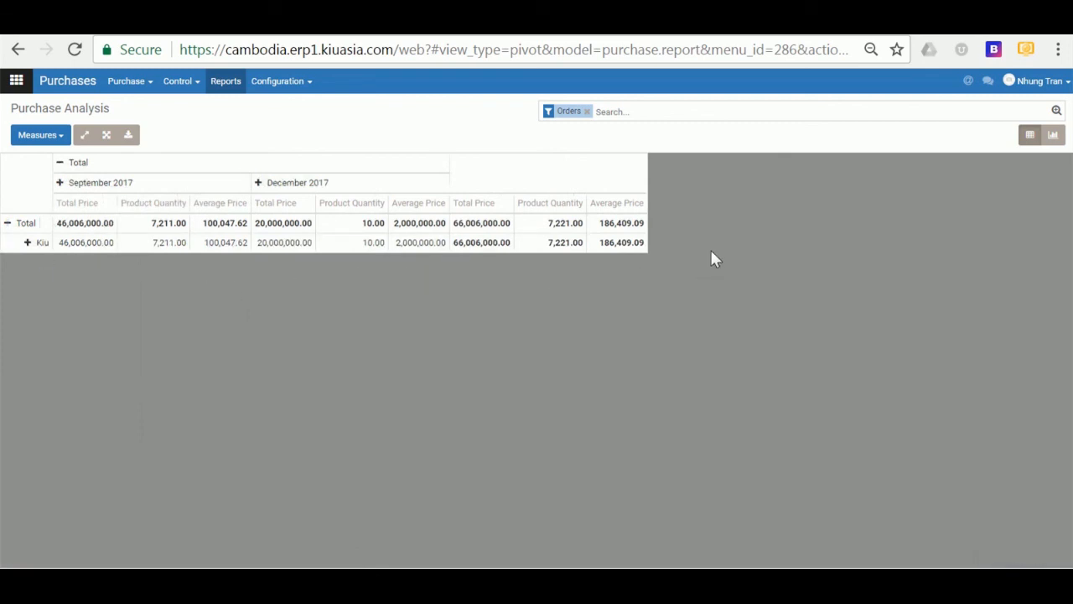
click(60, 163)
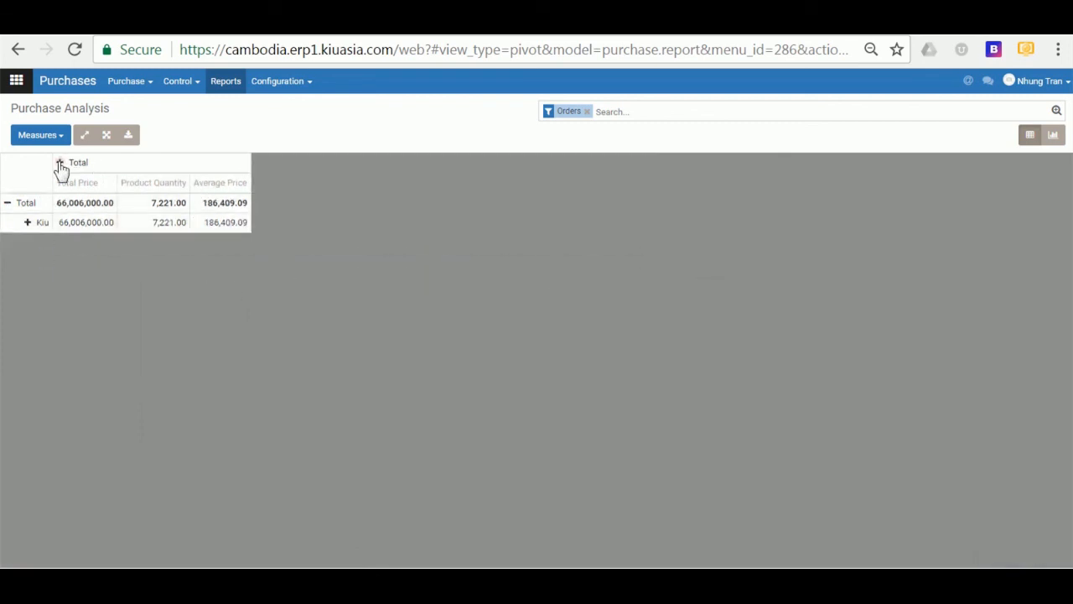
click(60, 163)
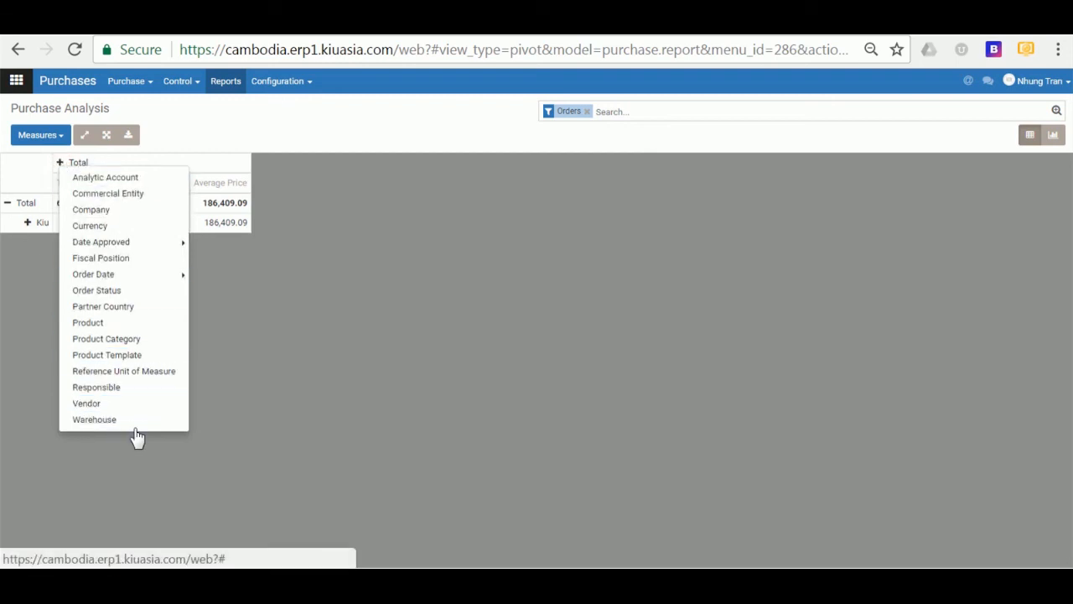
click(465, 304)
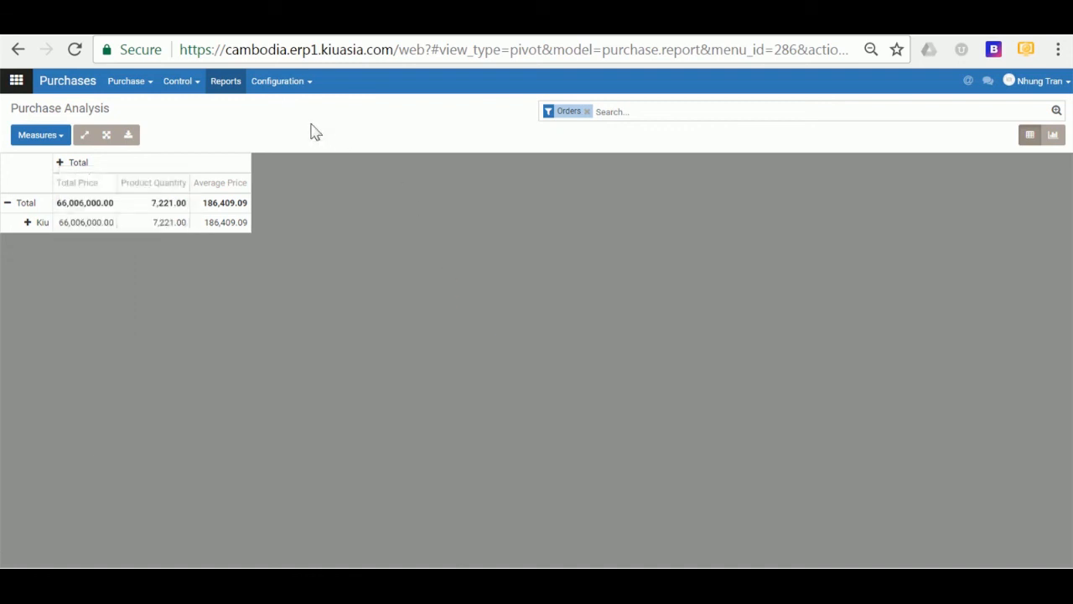